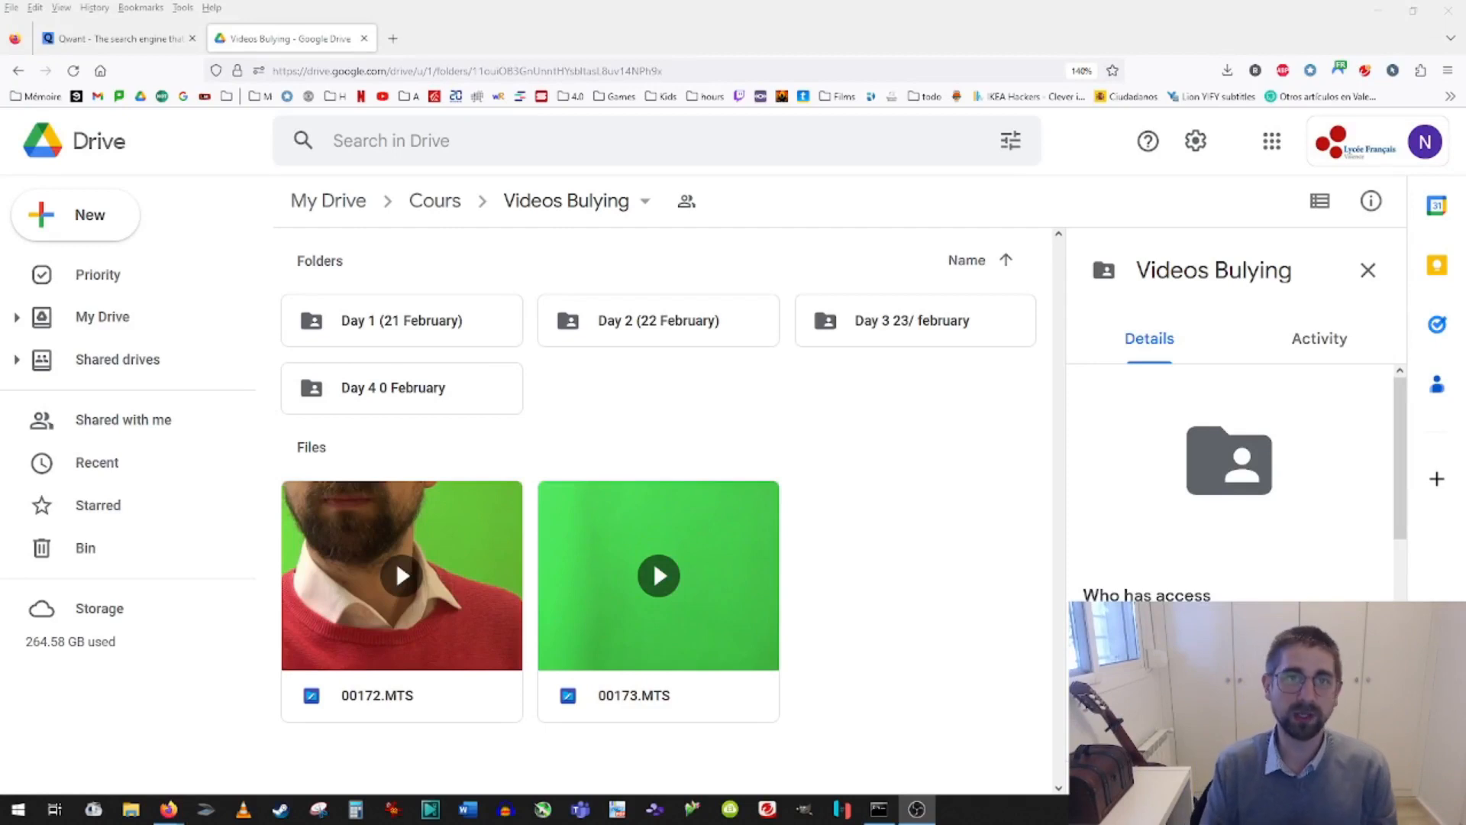
Search Qwant for "kapwing" and open the Kapwing website from the results.
left_click(122, 39)
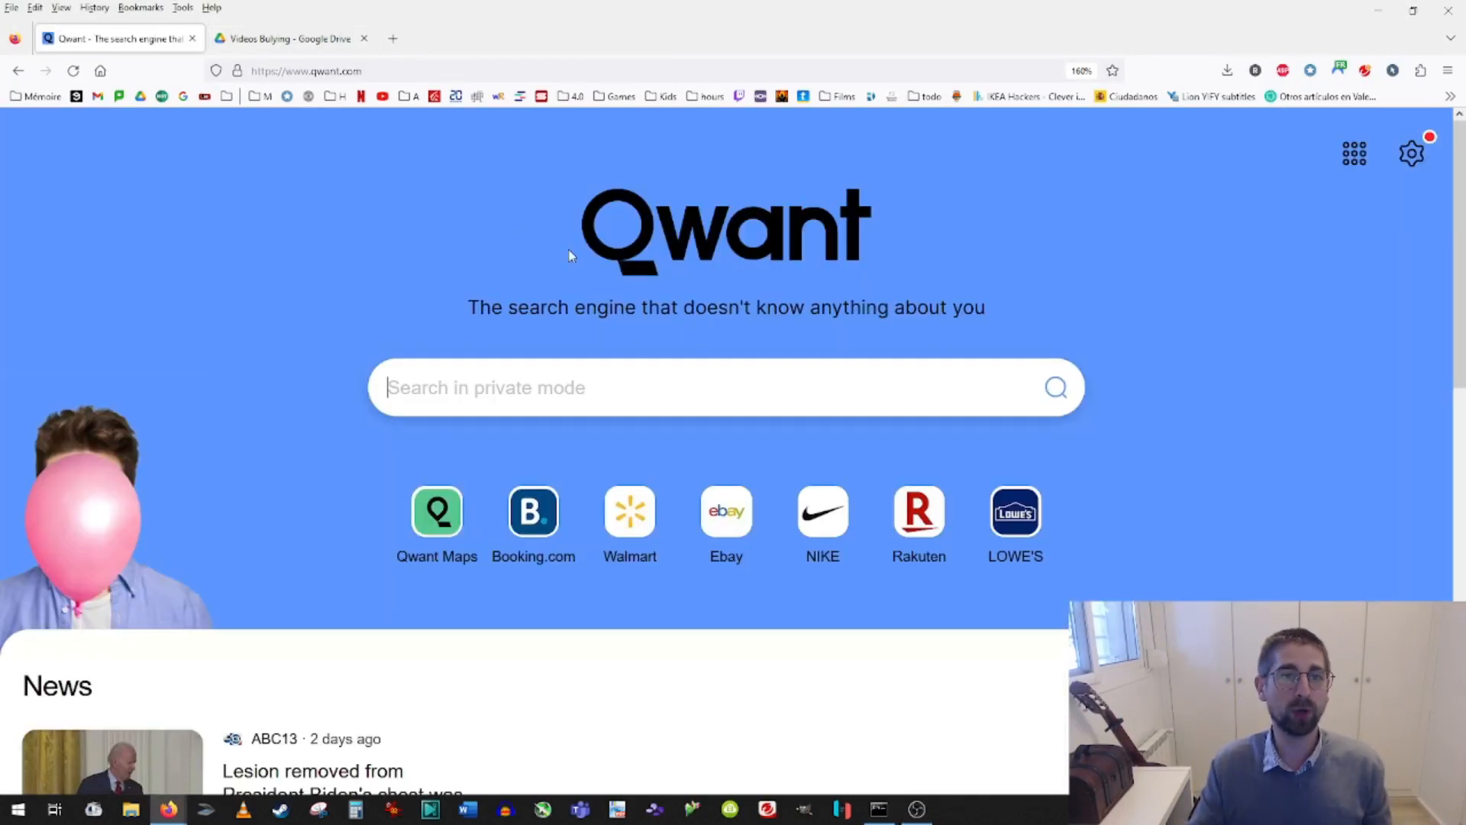
left_click(623, 391)
type("kapwing")
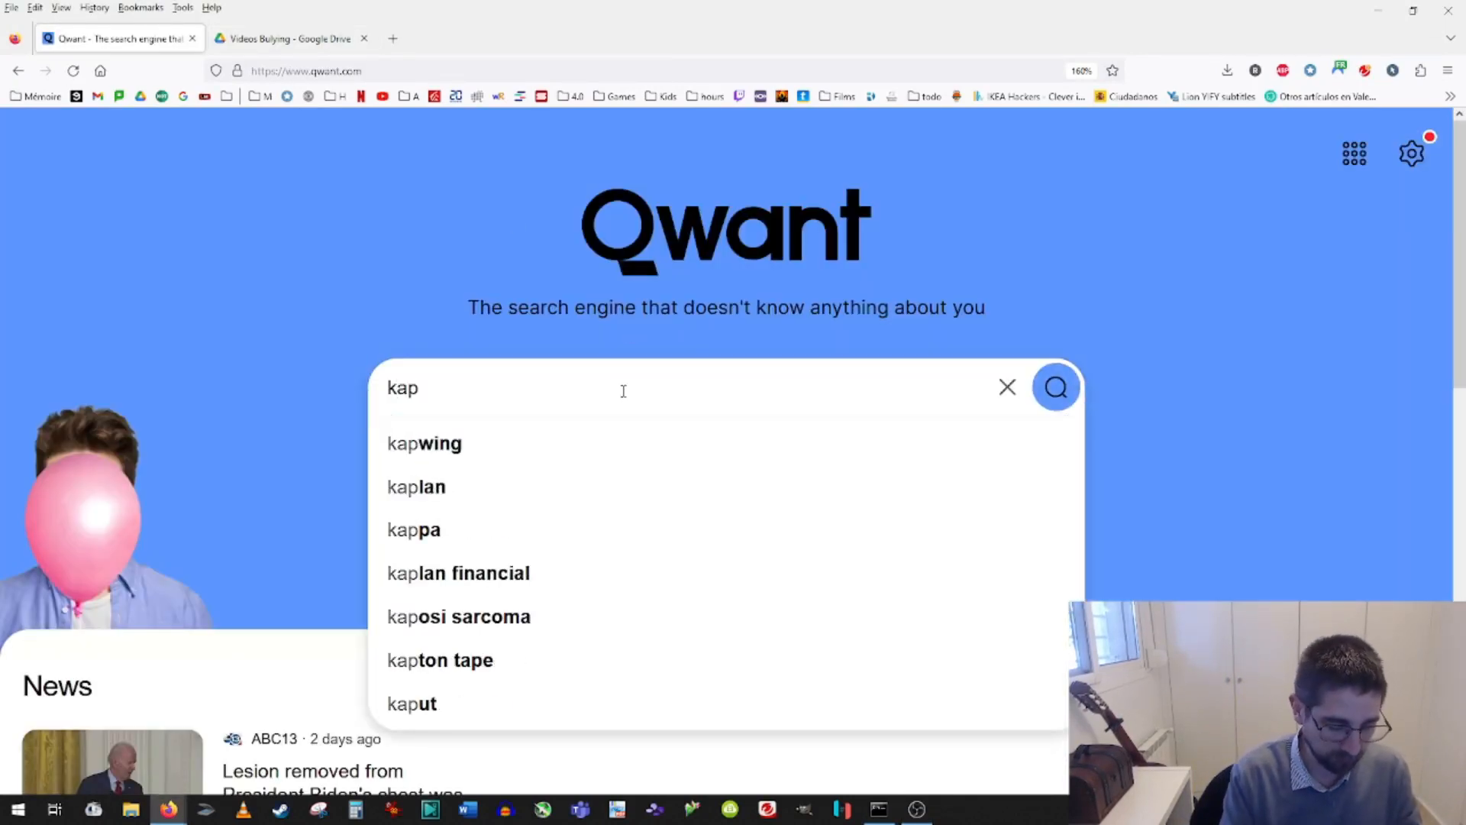
key("Return")
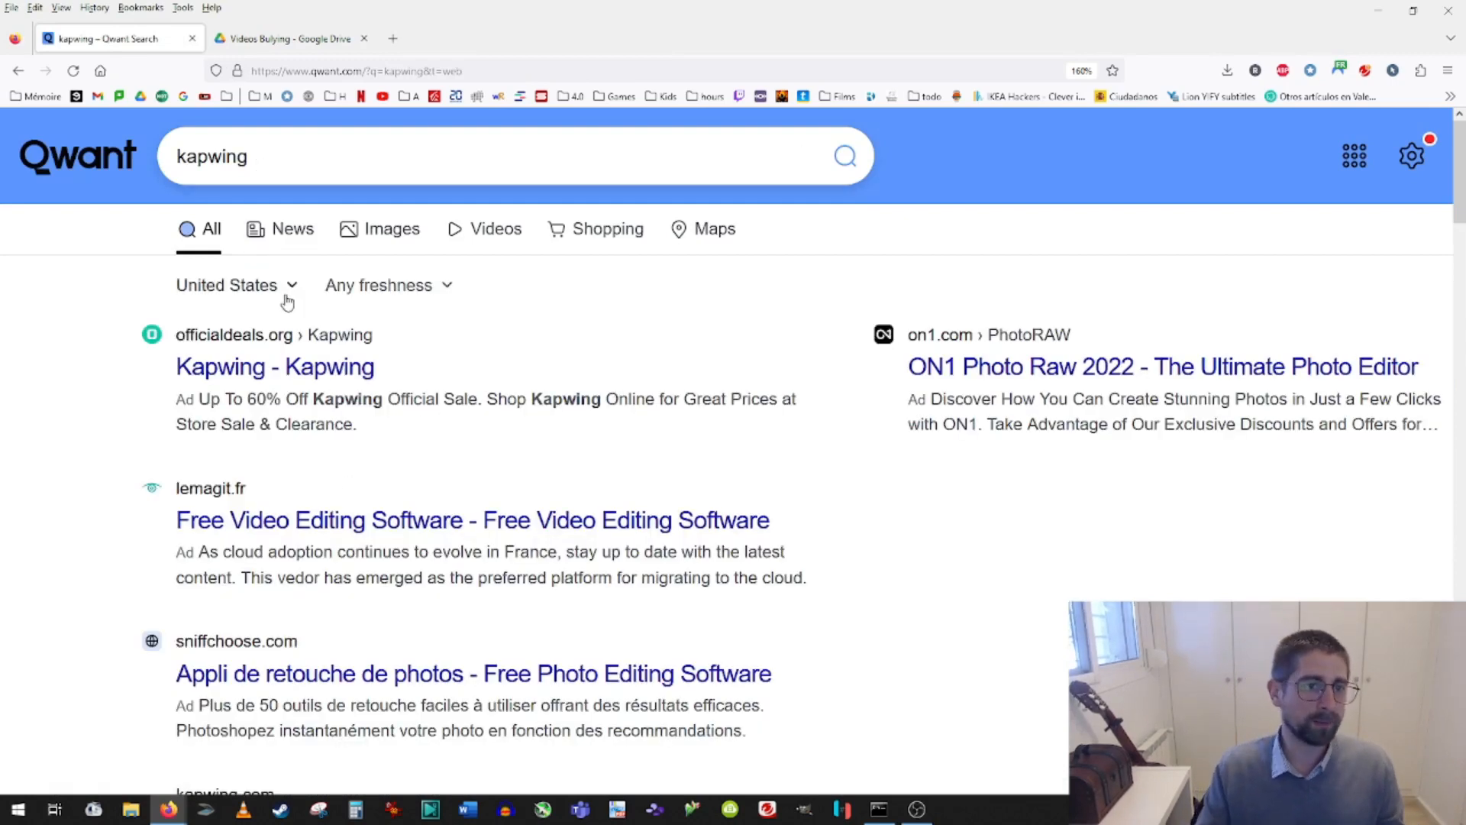
left_click(260, 284)
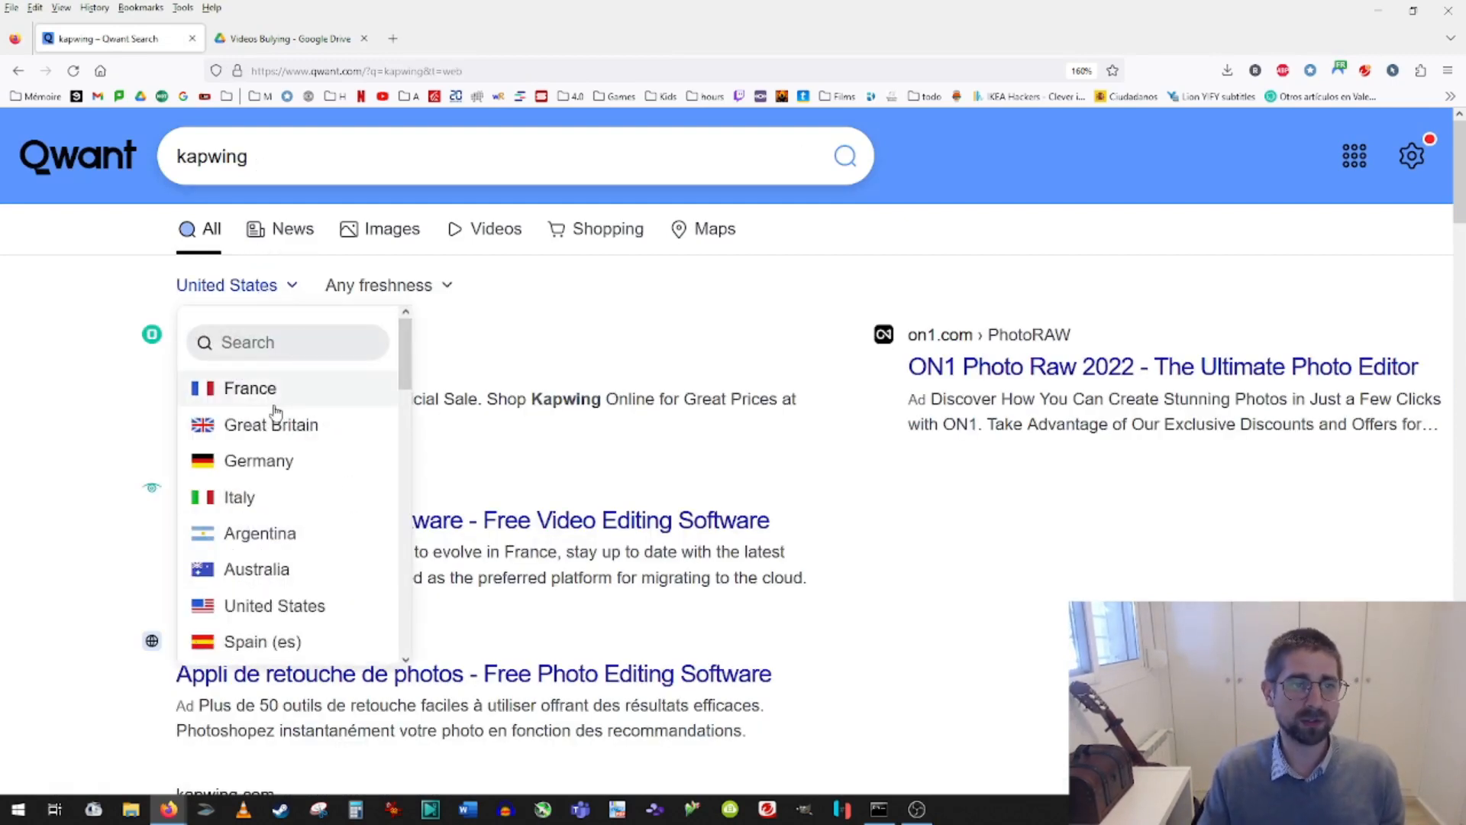
left_click(273, 401)
left_click(272, 365)
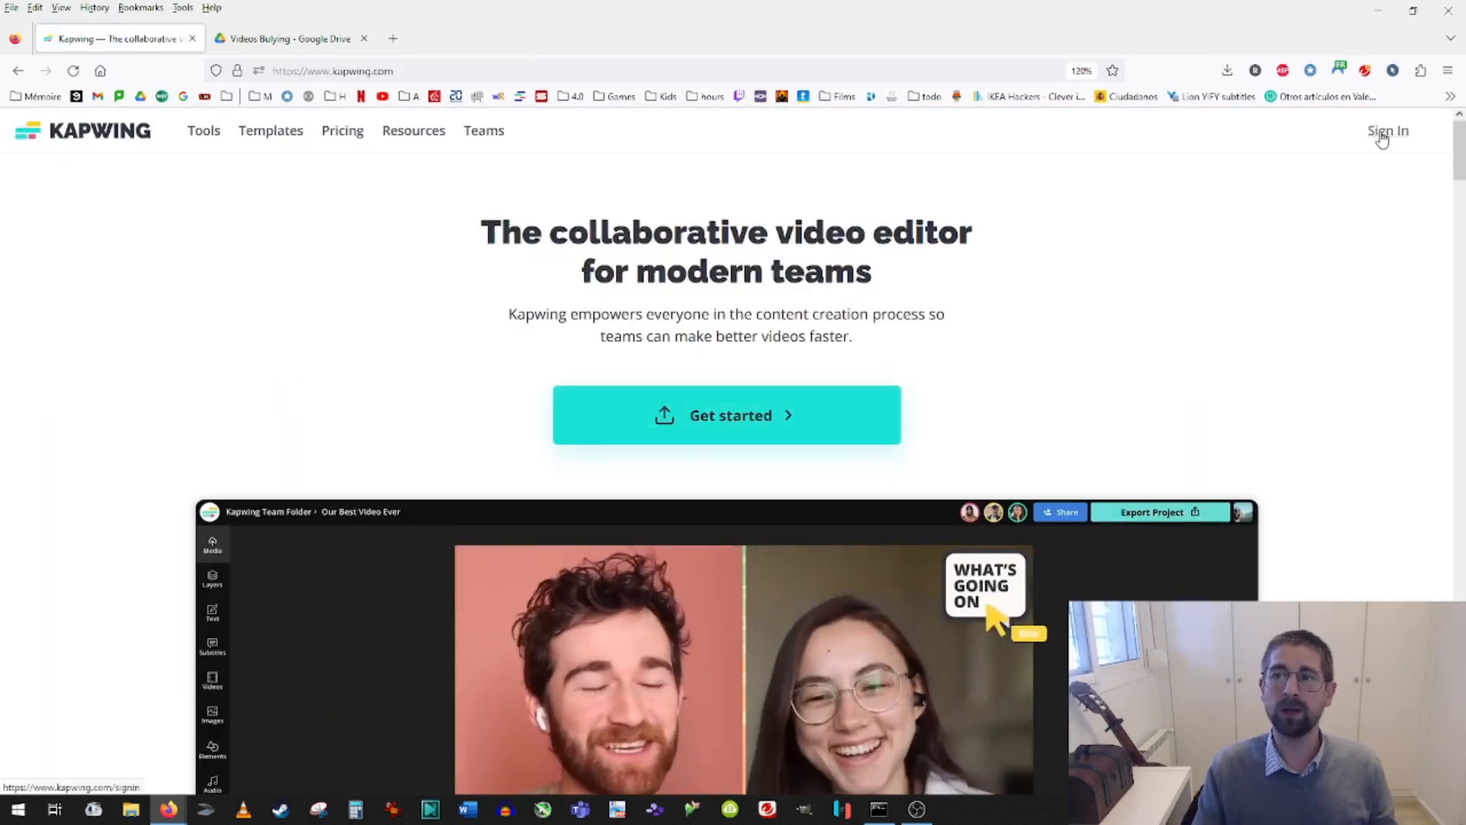
Sign in to Kapwing with the school Google account.
left_click(1376, 136)
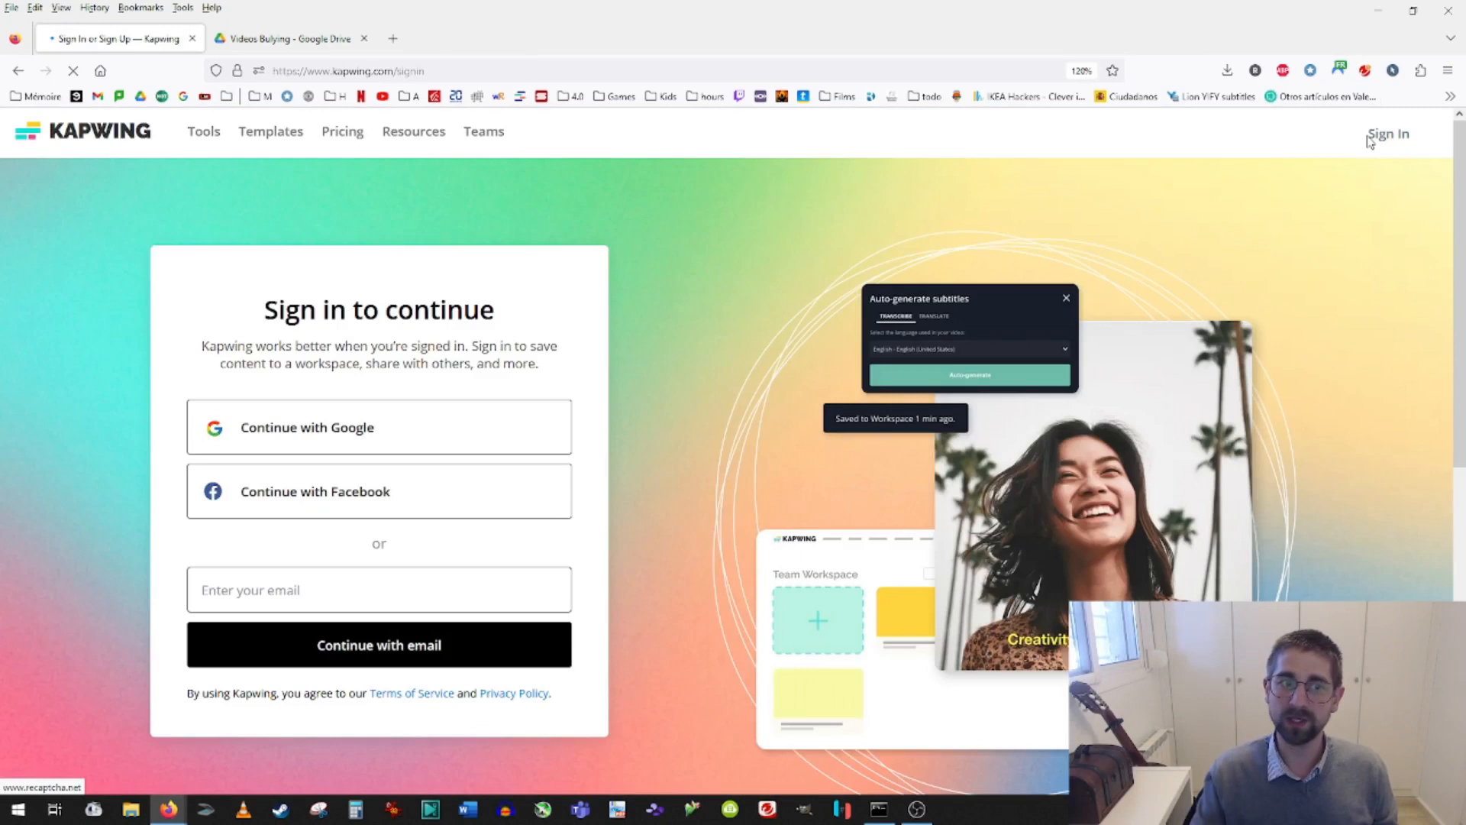
left_click(340, 443)
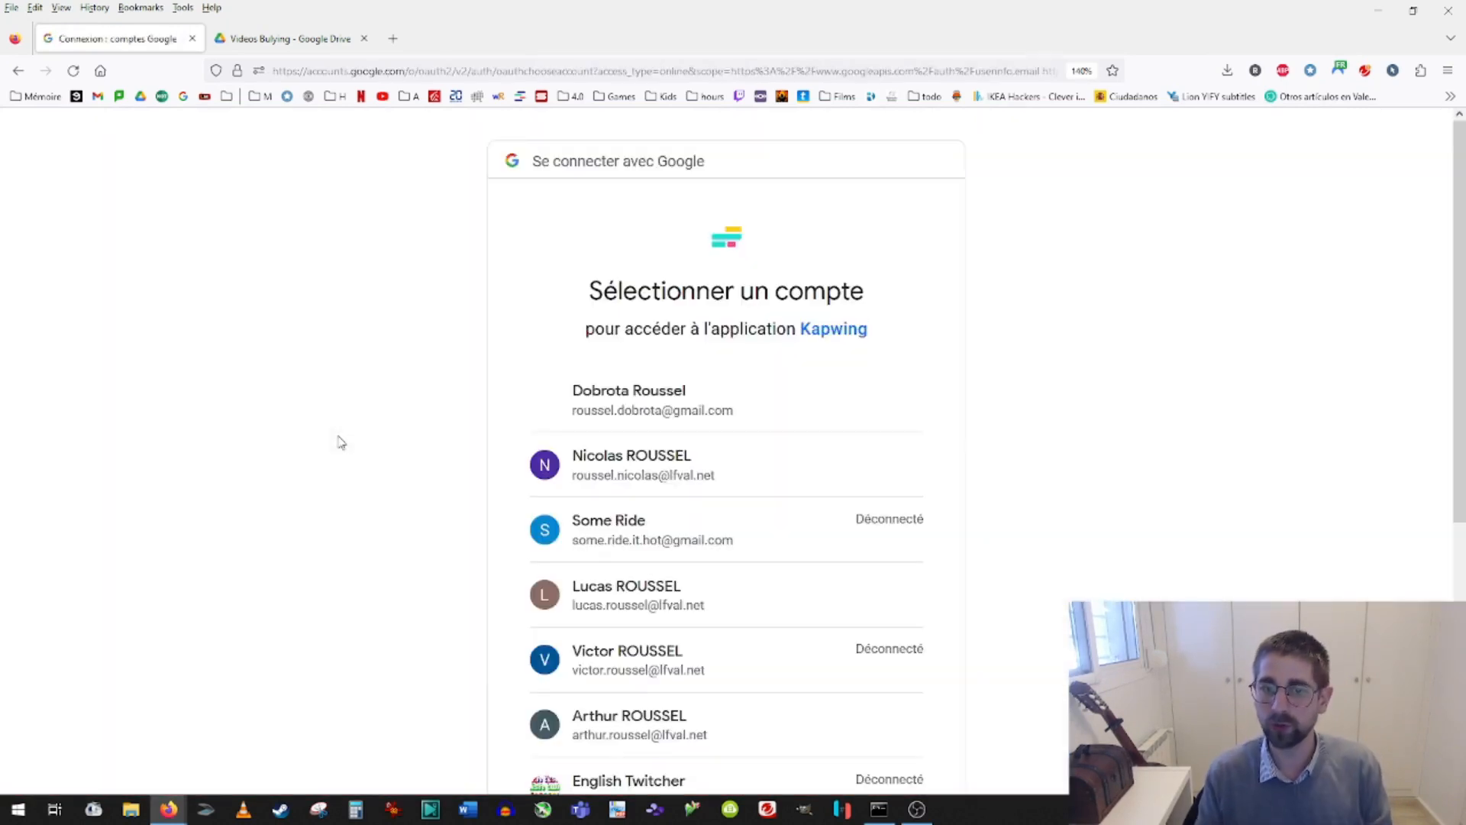
left_click(700, 616)
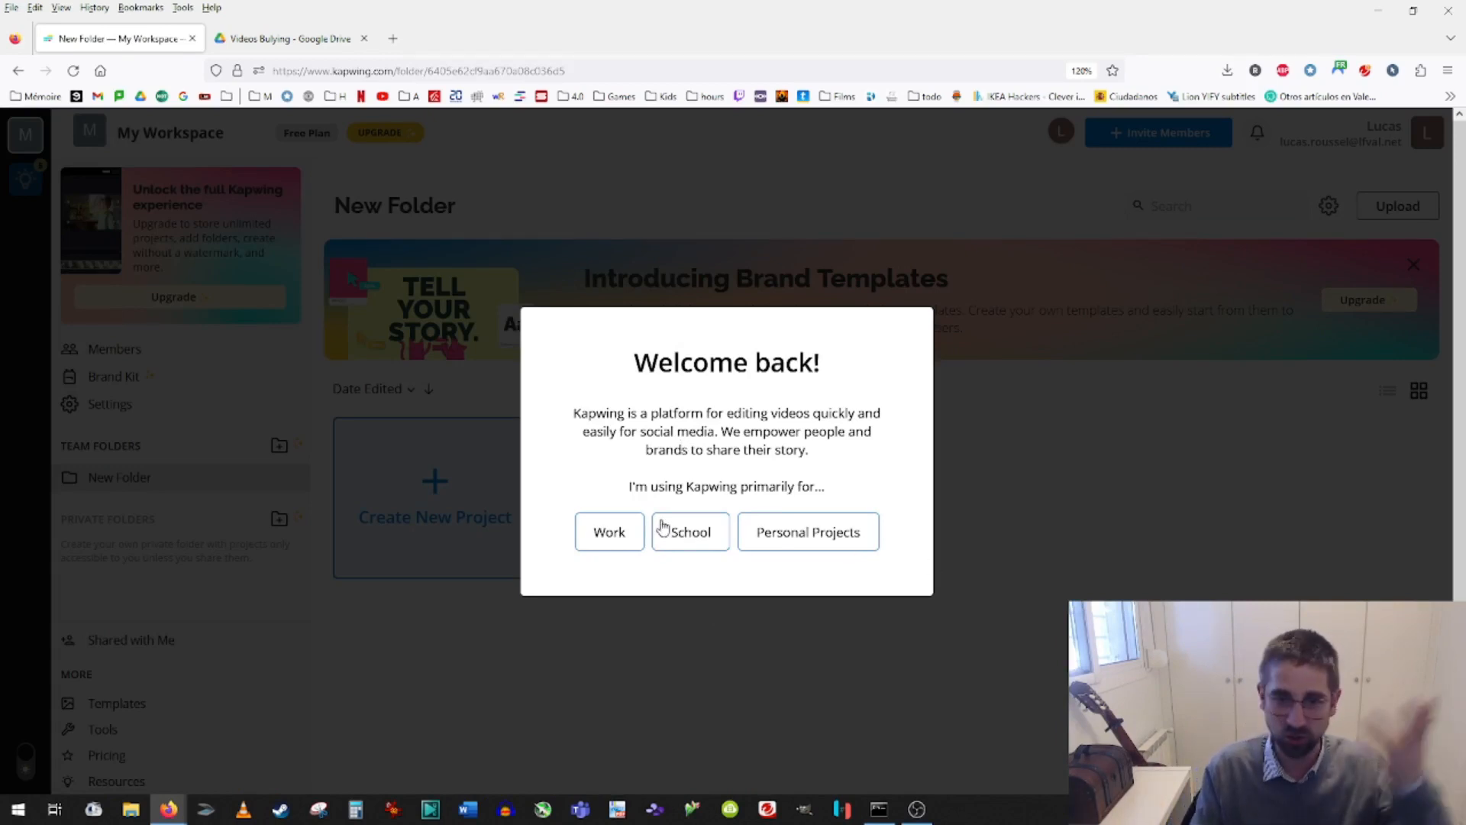
Complete the welcome questionnaire with Personal Projects and "I'm repurposing my existing videos for other social media platforms".
left_click(620, 532)
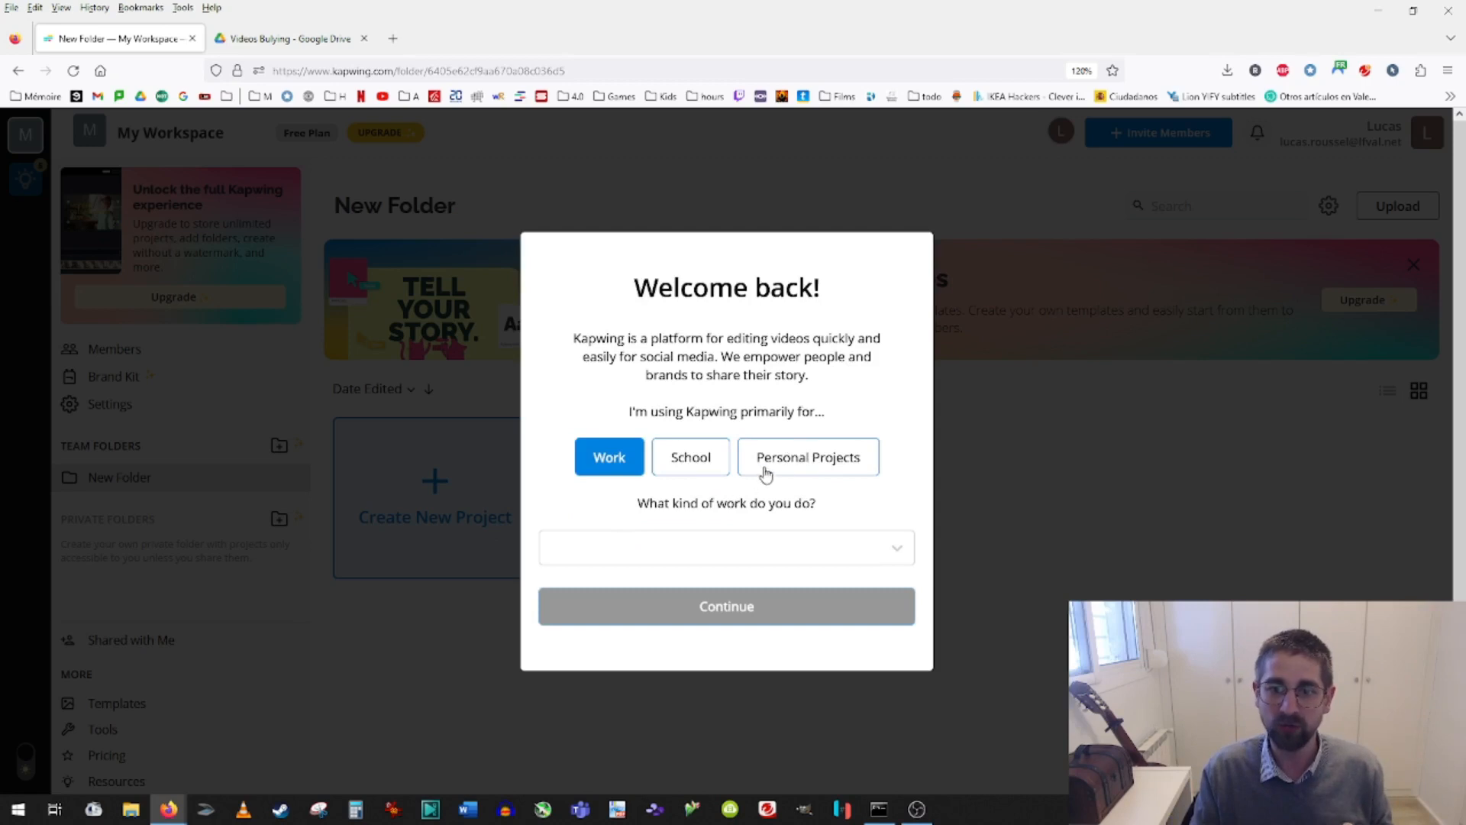
left_click(803, 552)
left_click(642, 756)
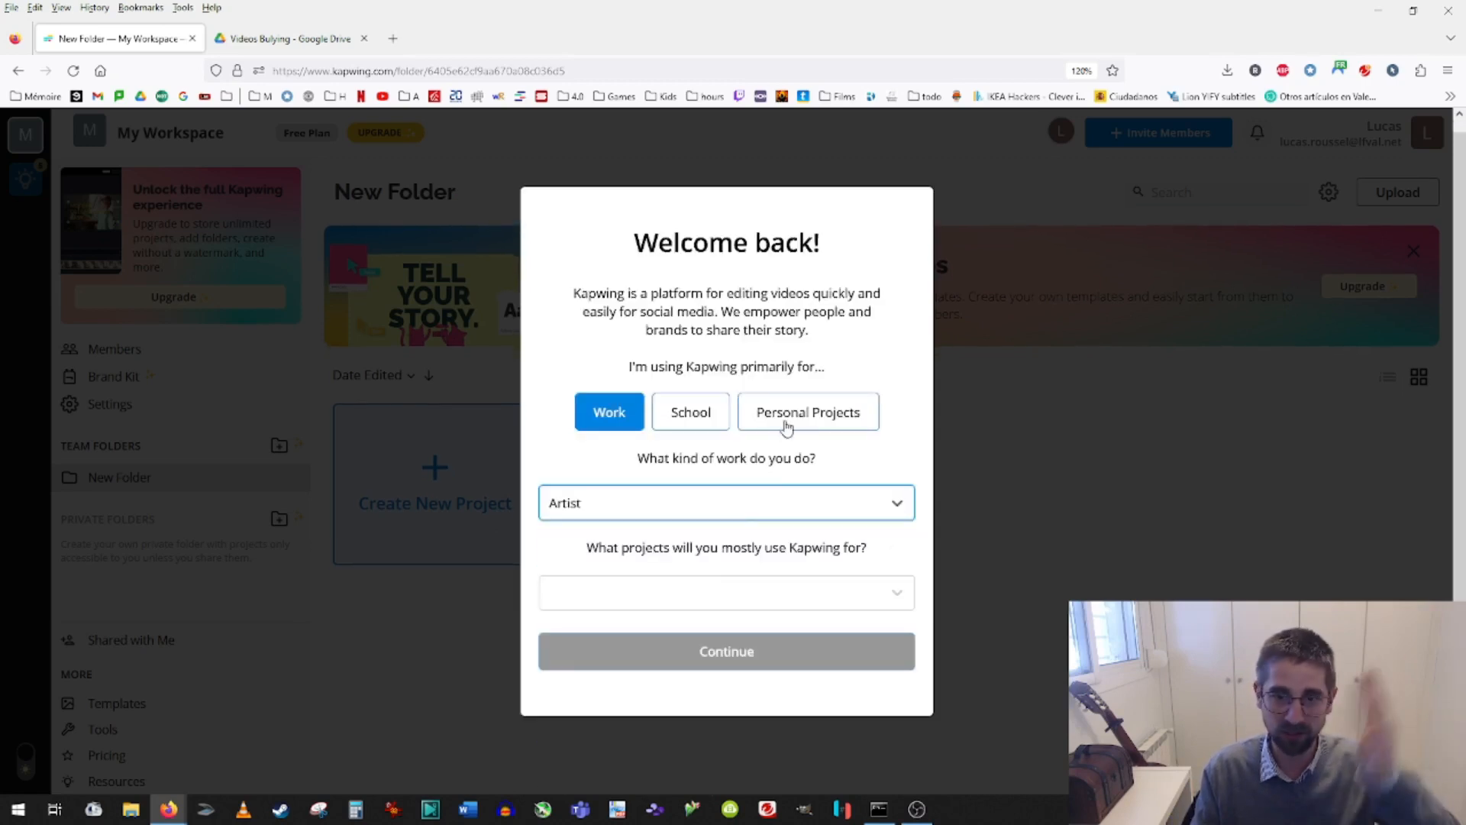
left_click(786, 426)
left_click(697, 552)
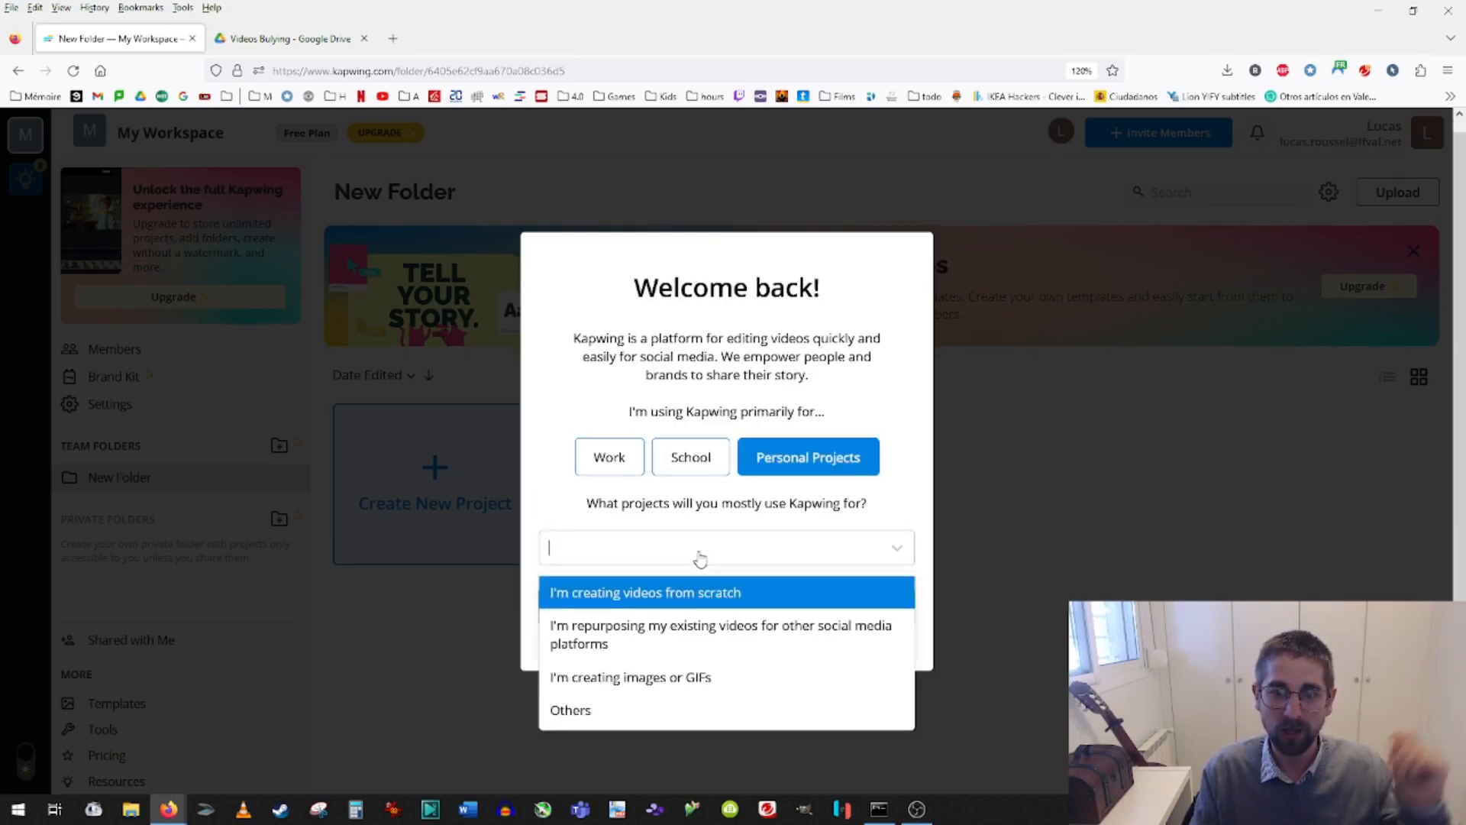
left_click(652, 645)
left_click(707, 610)
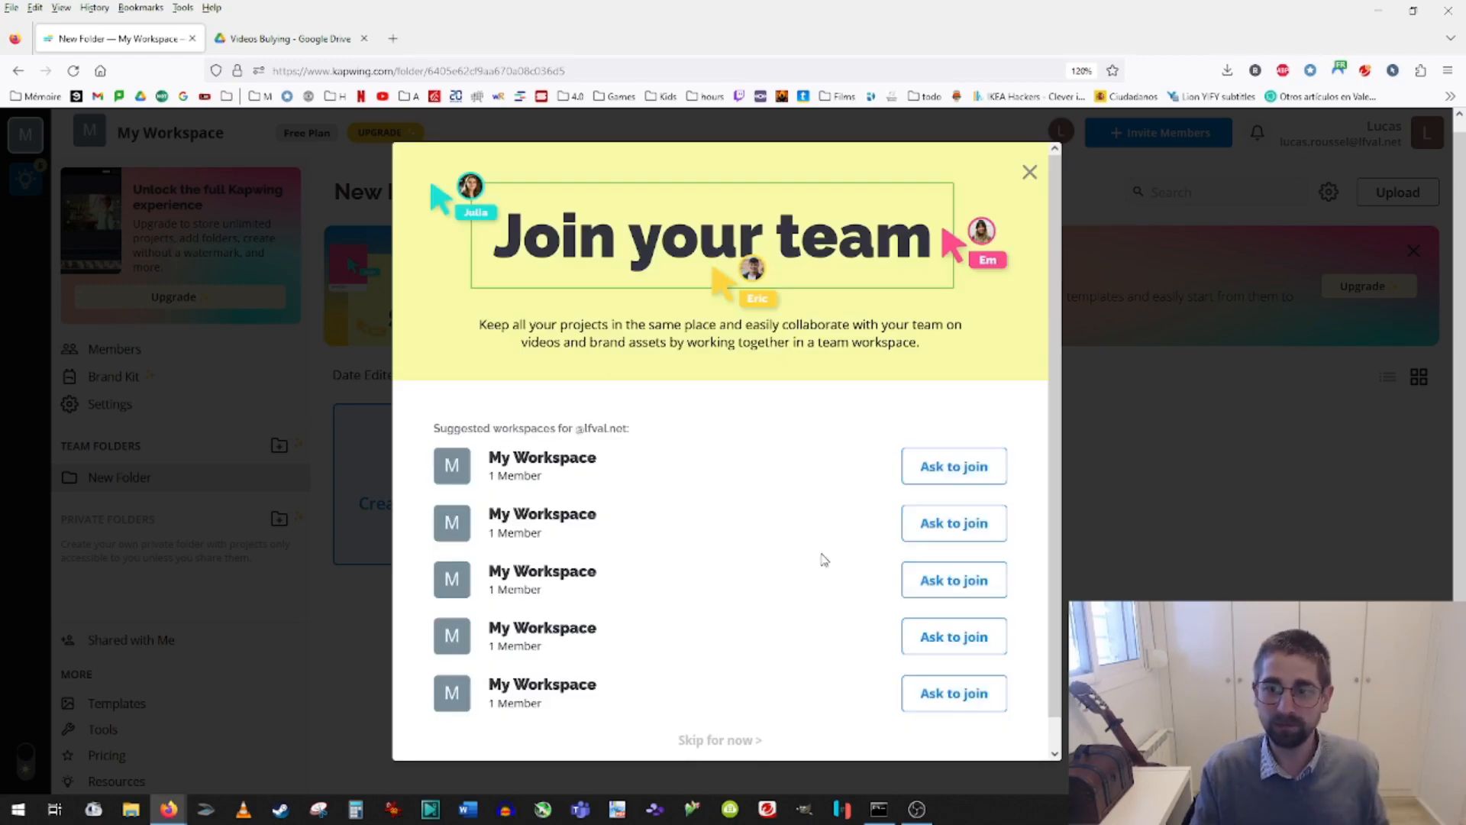
Dismiss the team, workspace and upgrade dialogs, and create a new project with a blank 16:9 canvas.
left_click(1031, 175)
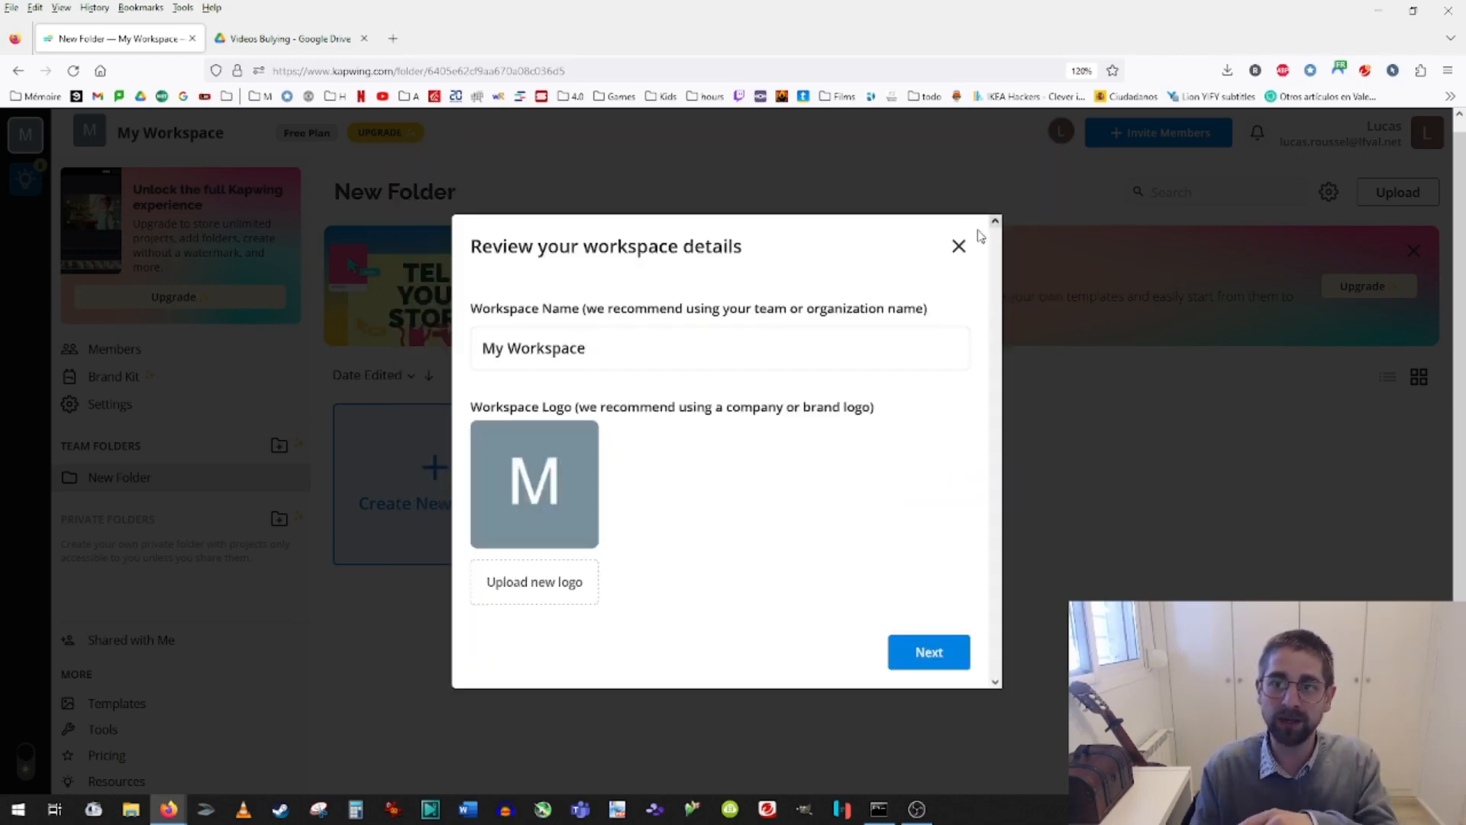
left_click(959, 249)
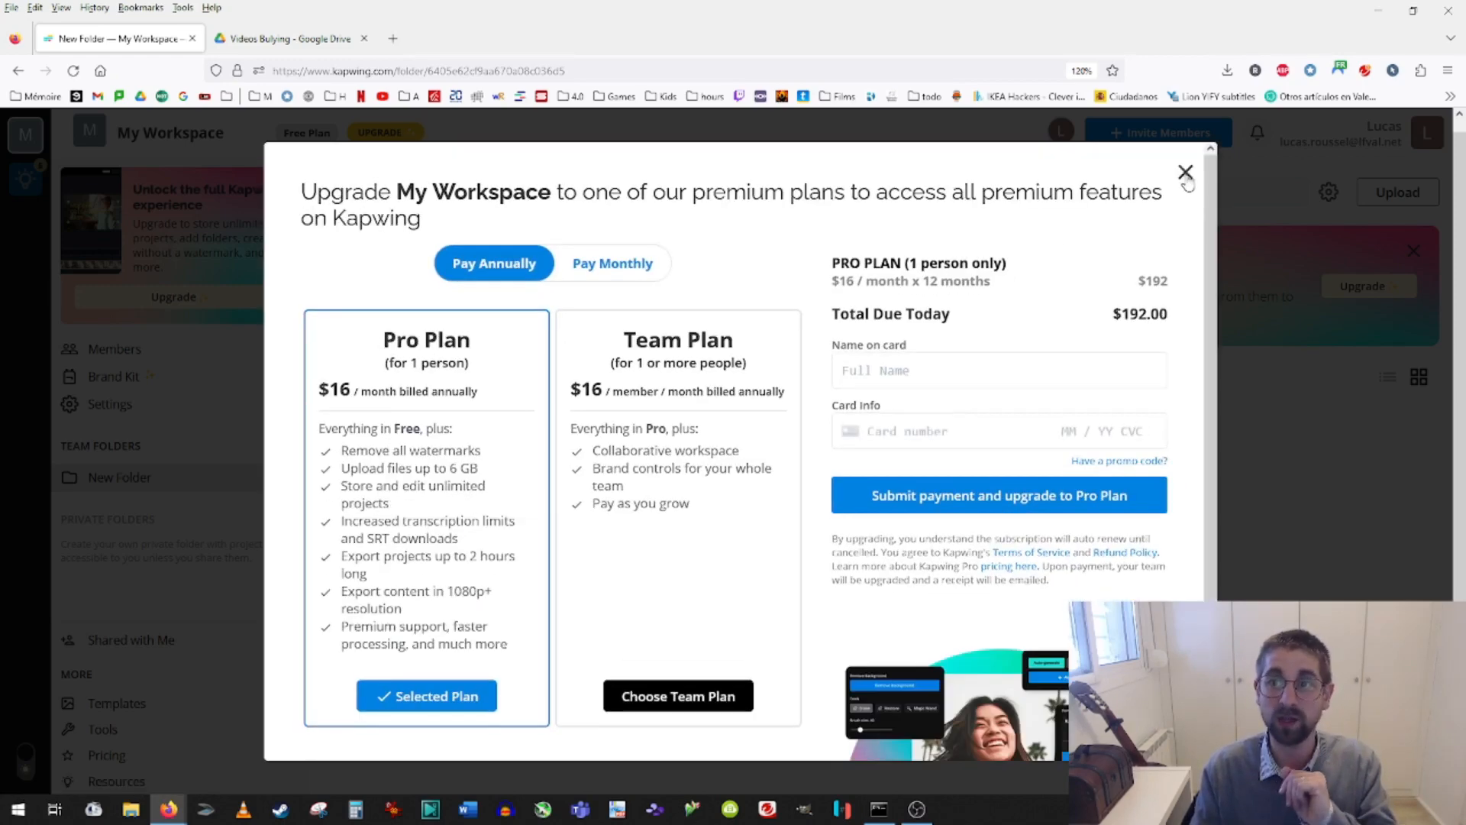
left_click(1186, 173)
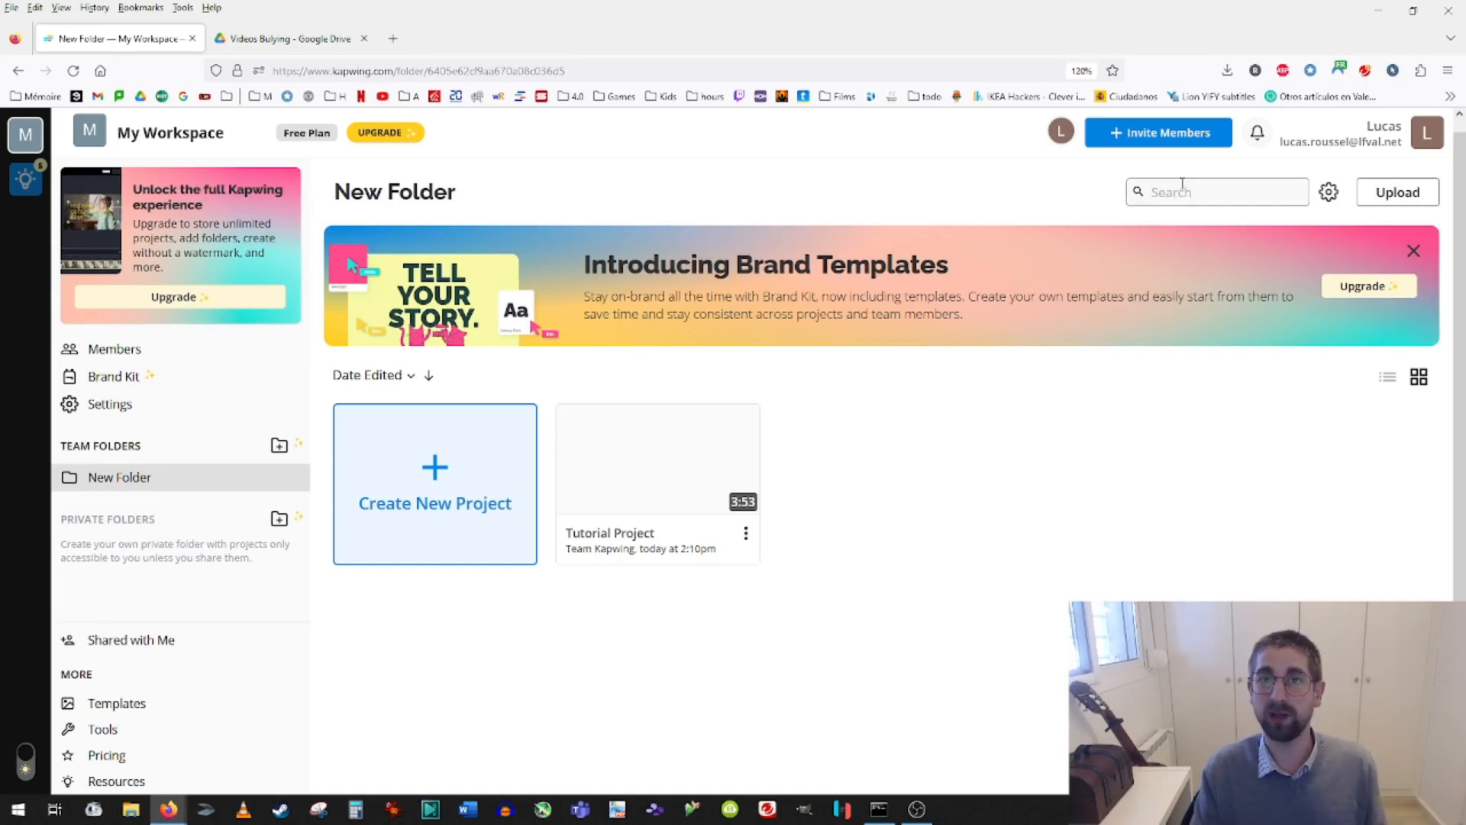
left_click(448, 483)
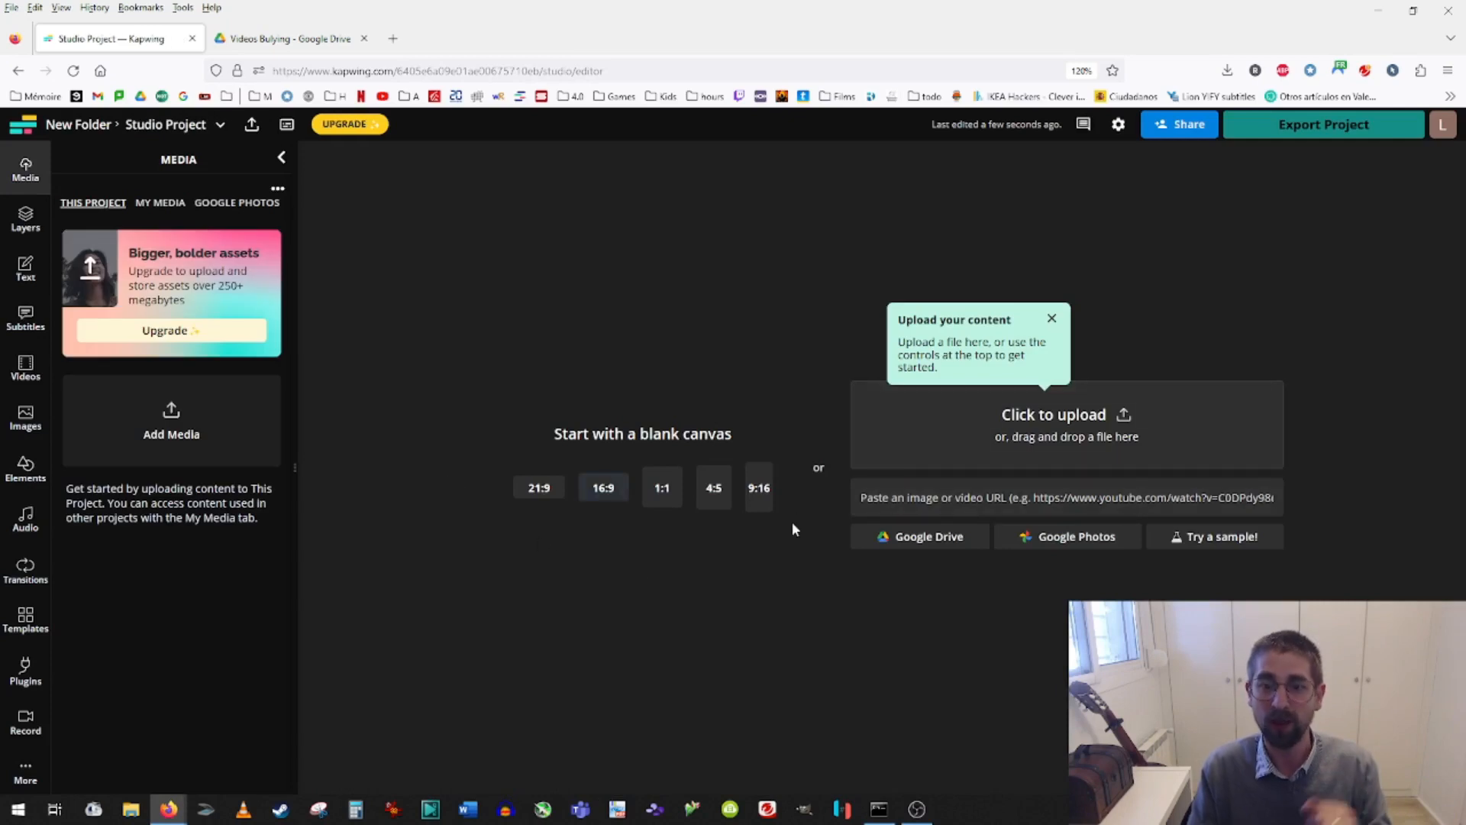
left_click(609, 494)
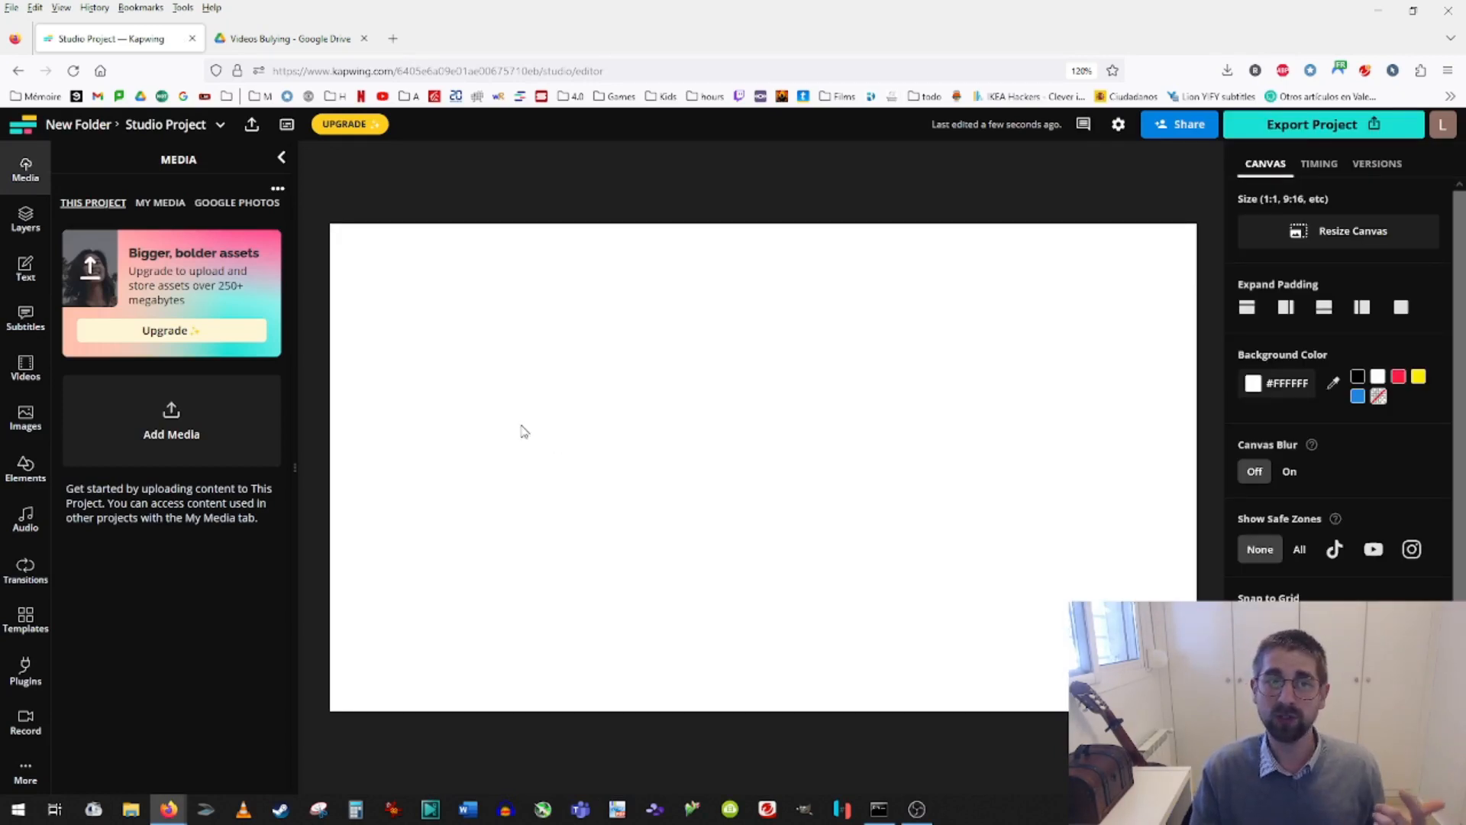
Open YouTube in a new tab, search for "ccn intro" and open the video "CNN Breaking News" full intro.
left_click(394, 38)
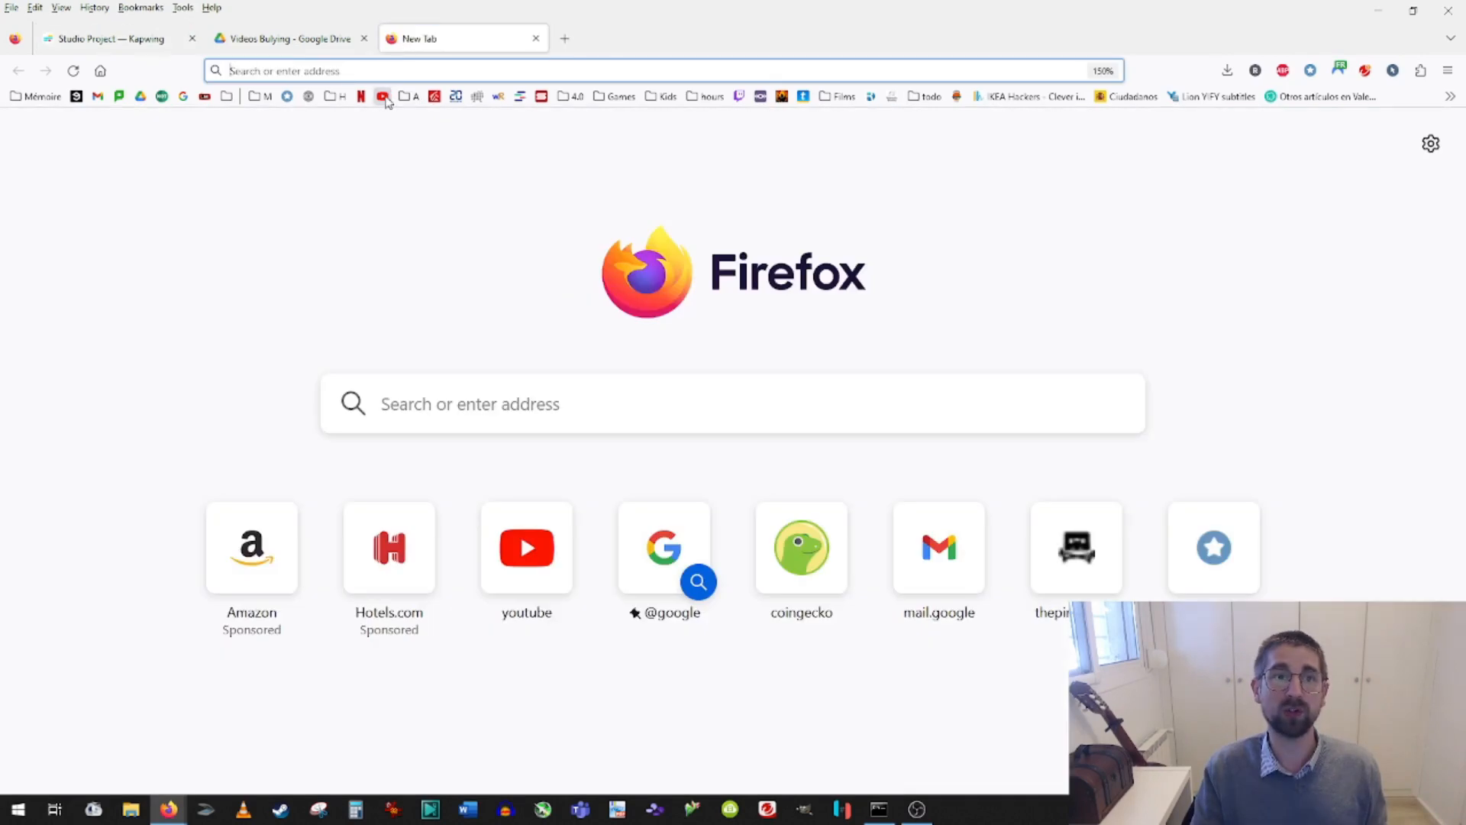
left_click(382, 96)
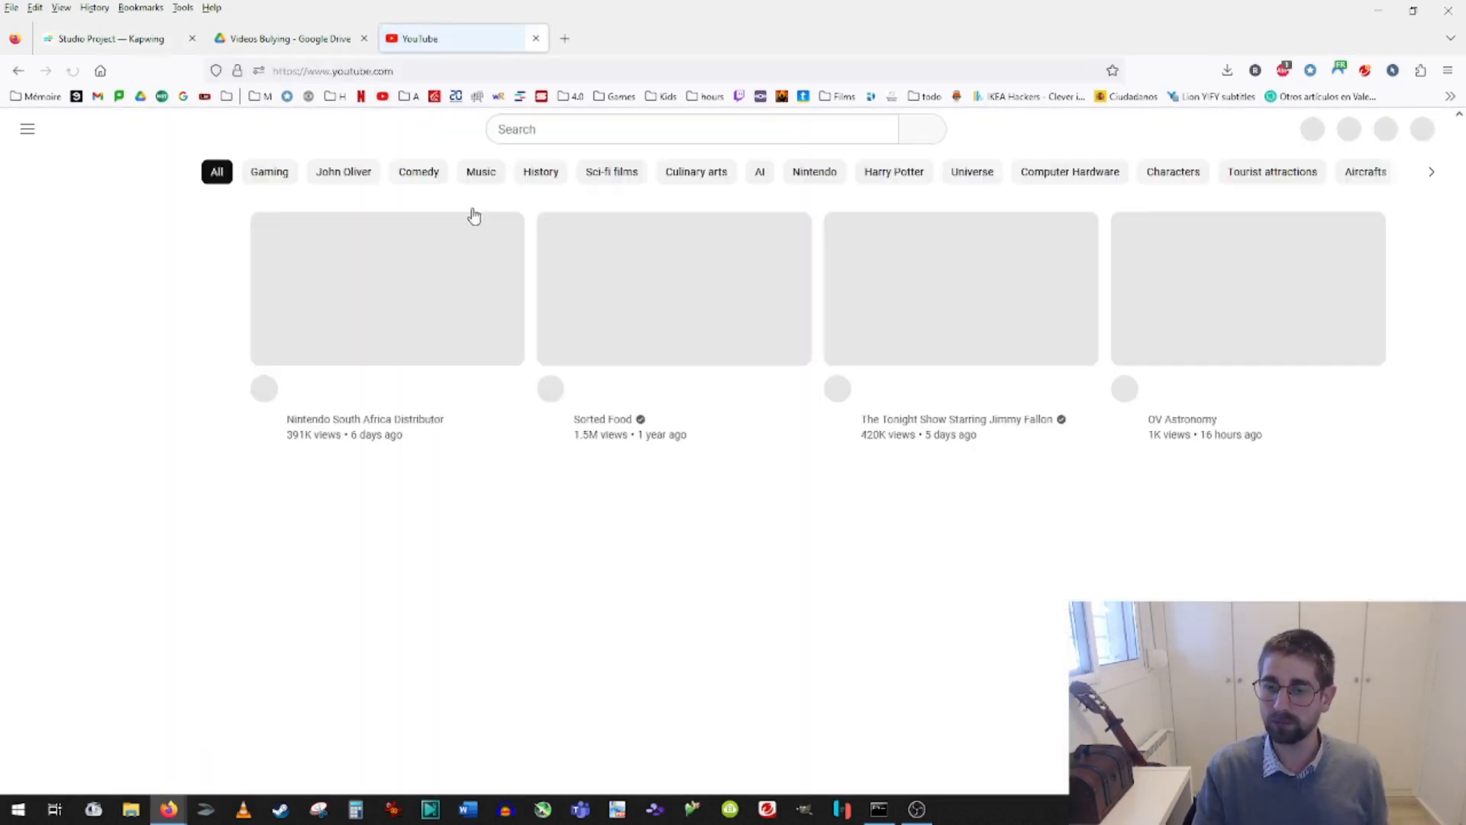
left_click(554, 130)
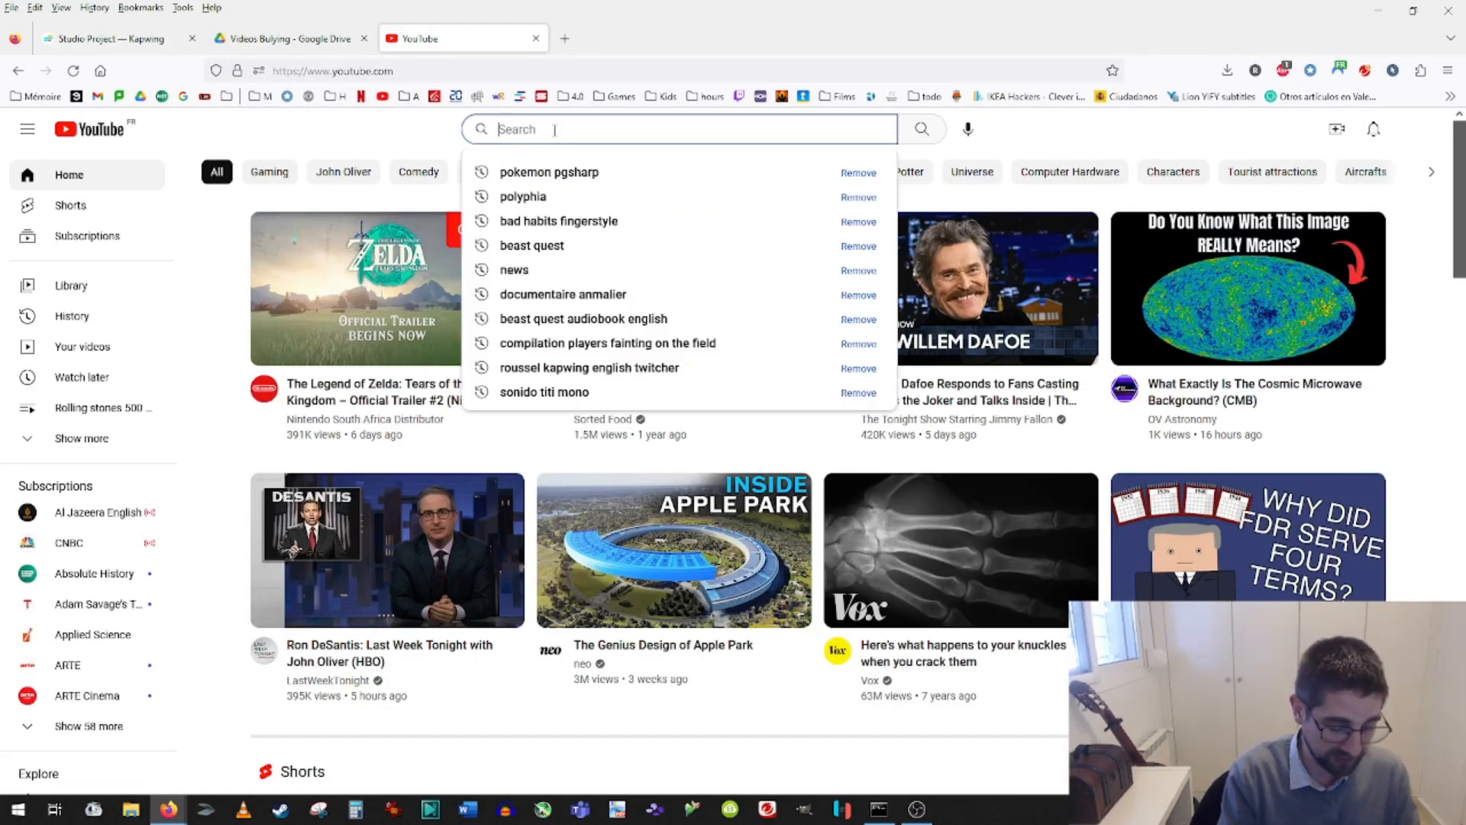
type("ccn")
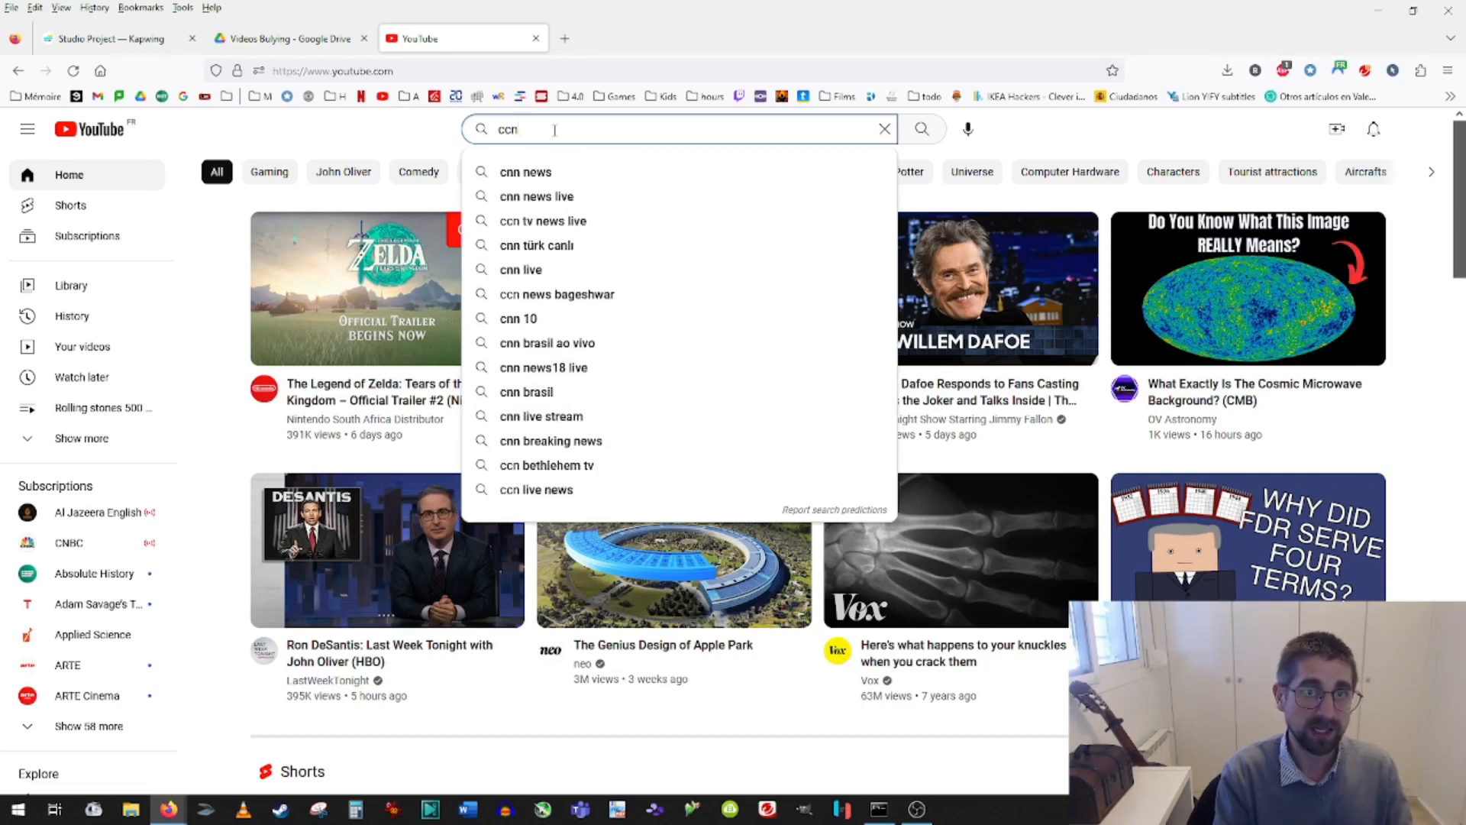
type(" intro")
key("Return")
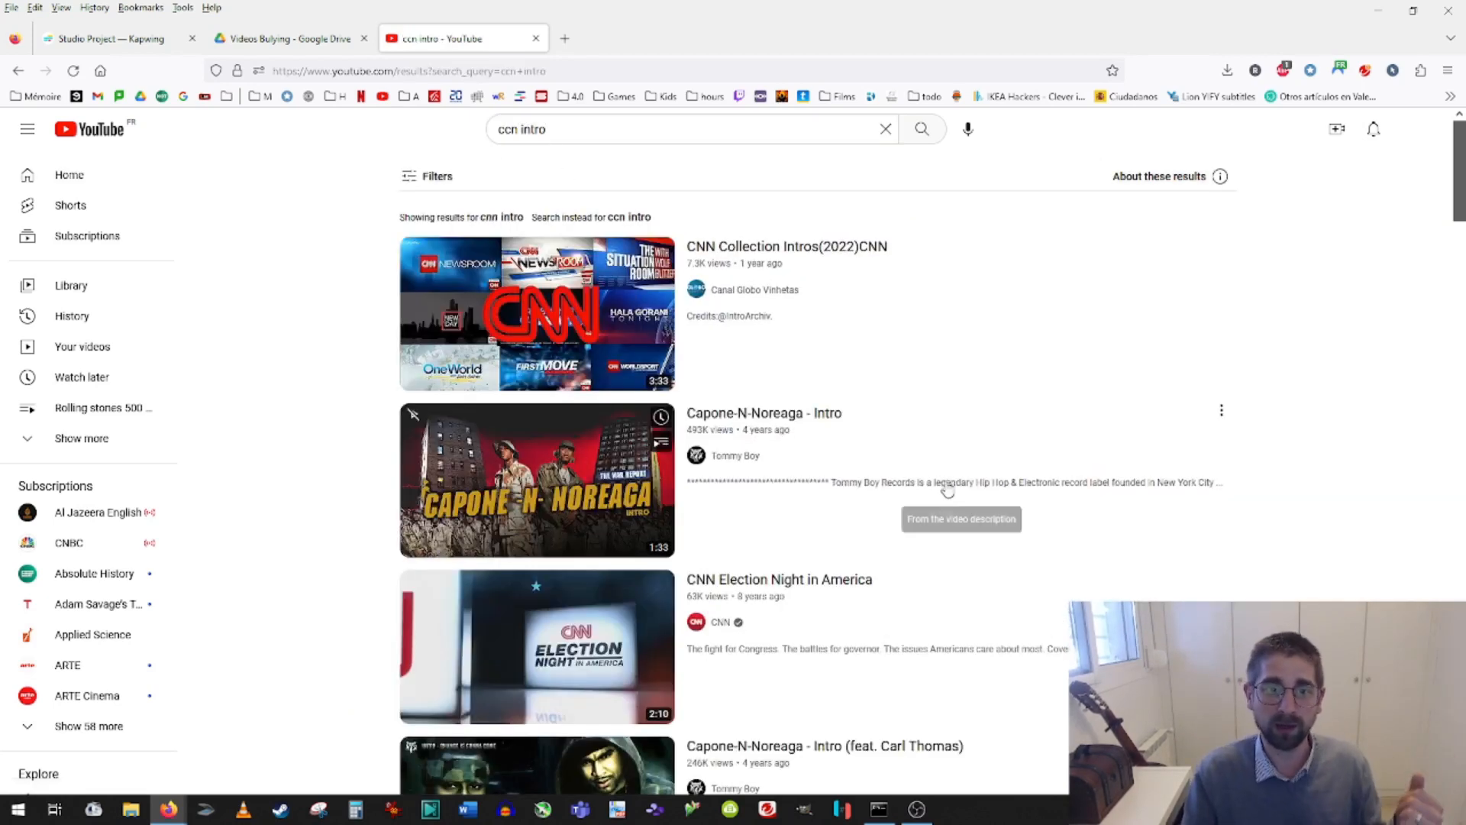
scroll(788, 515, "down", 6)
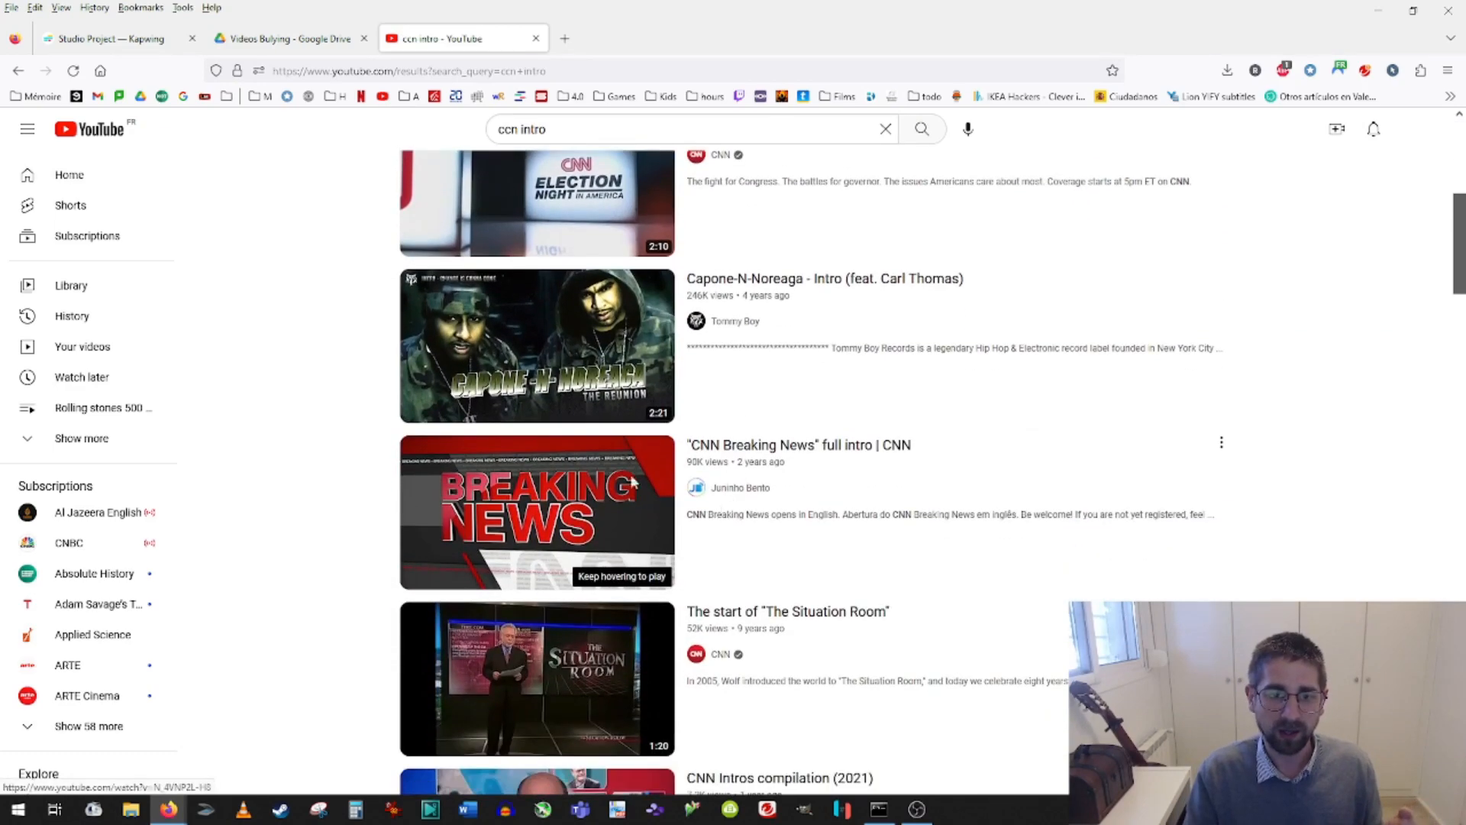
left_click(741, 452)
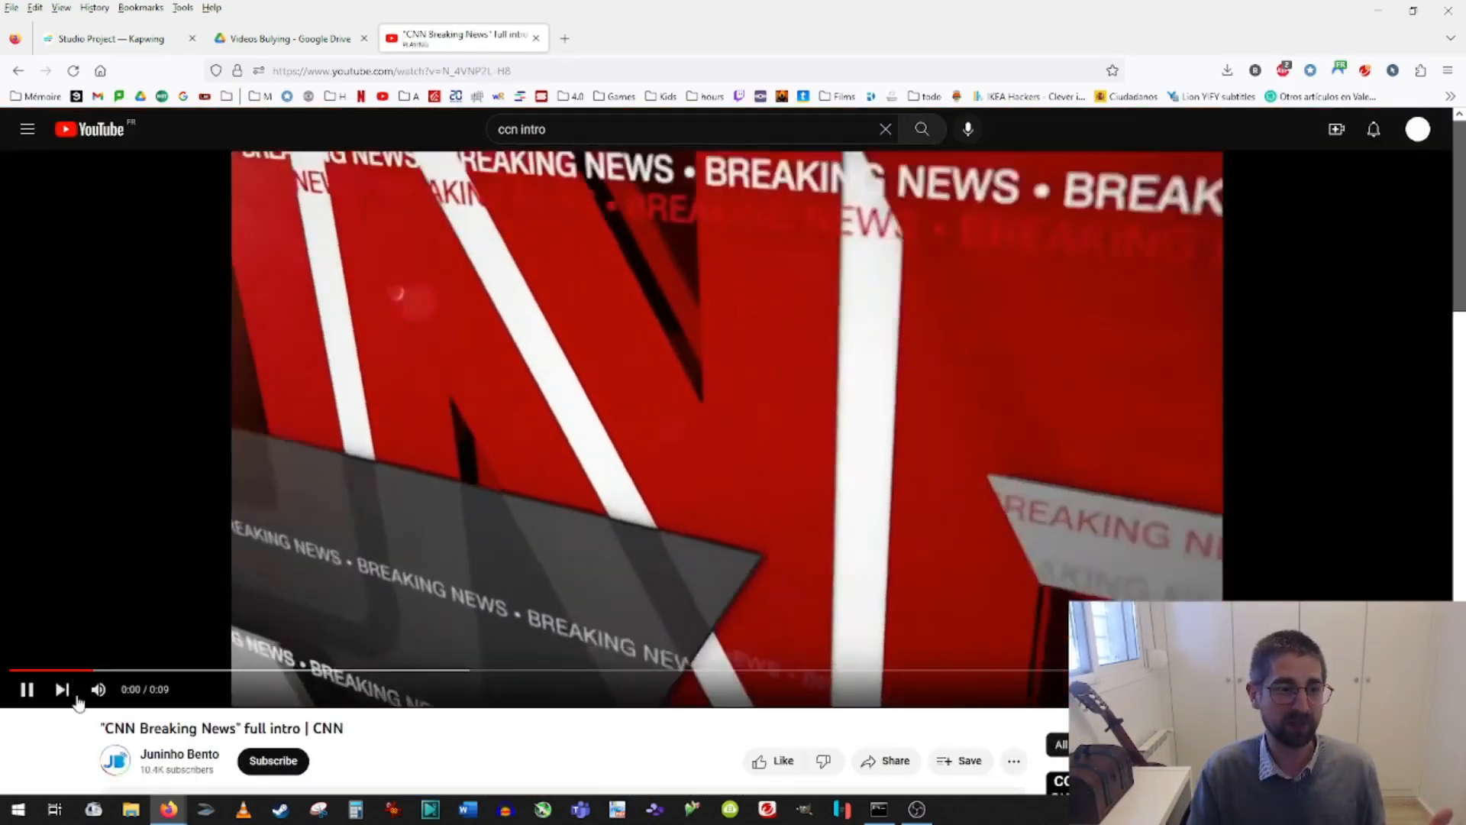
Mute and pause the YouTube video and copy its web address.
left_click(97, 689)
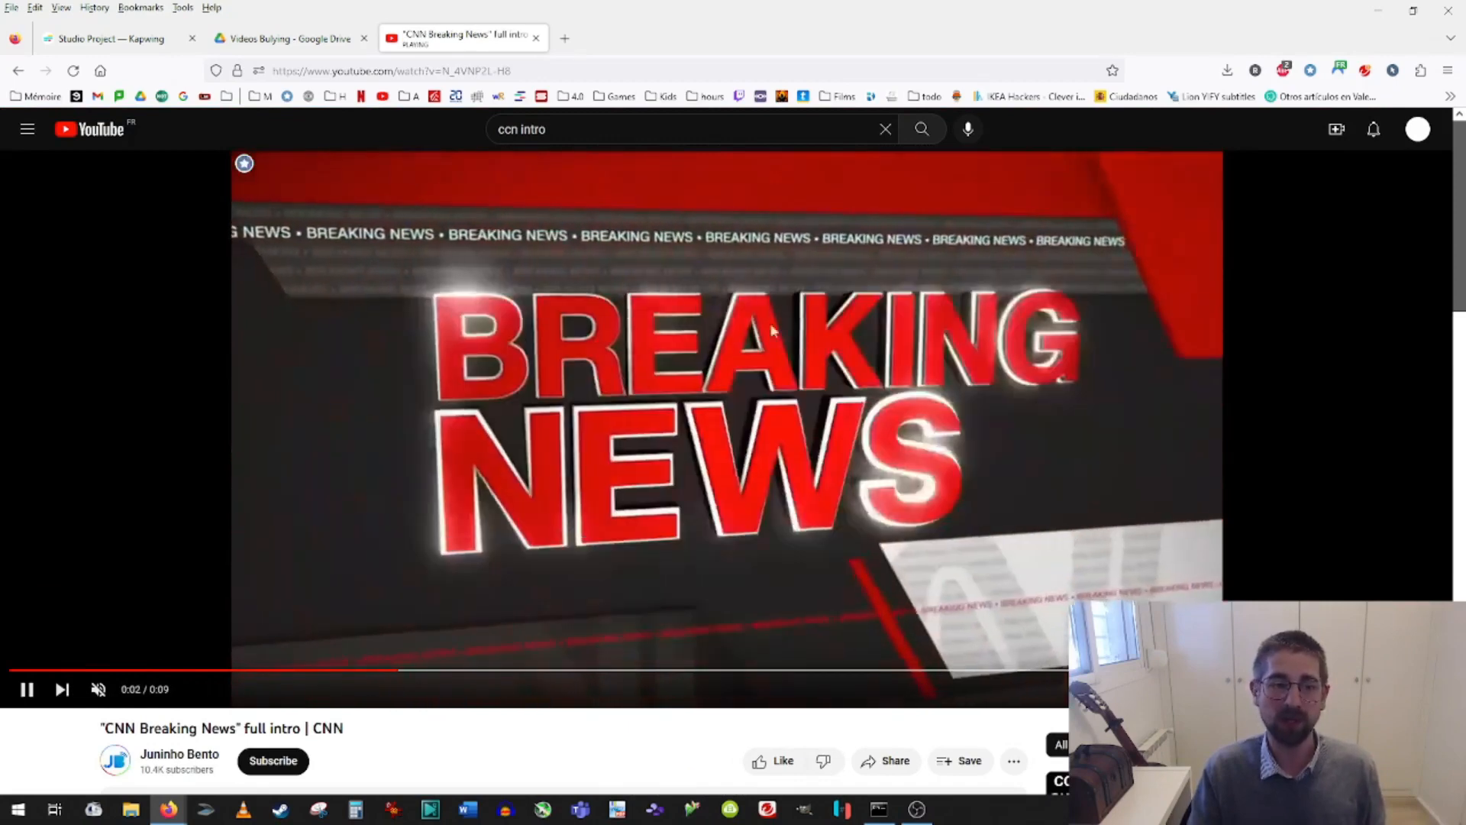
left_click(701, 250)
right_click(424, 70)
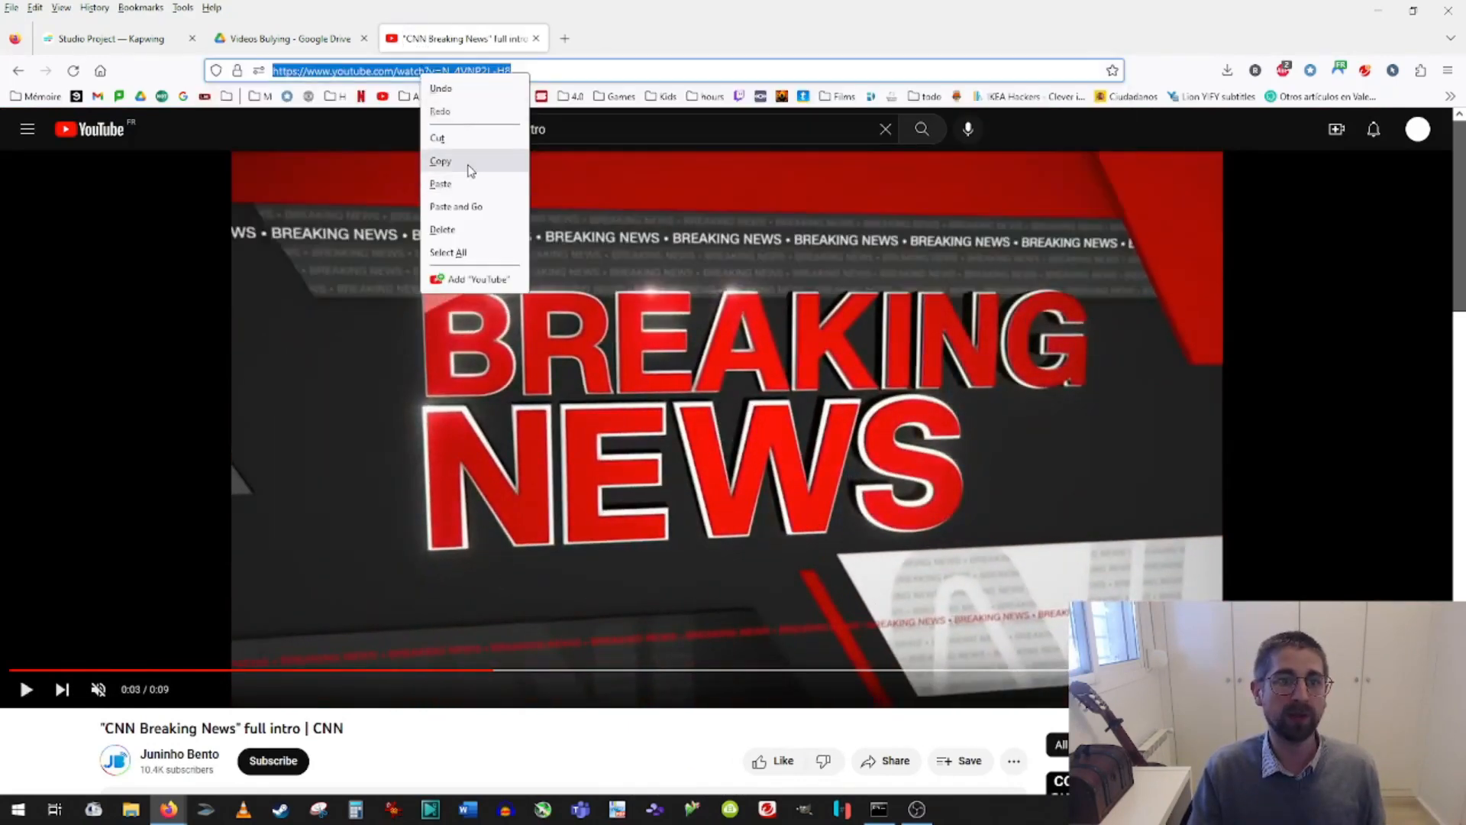
left_click(469, 162)
Add the copied YouTube video to the Kapwing project's media, and place and enlarge it to cover the whole canvas.
left_click(147, 38)
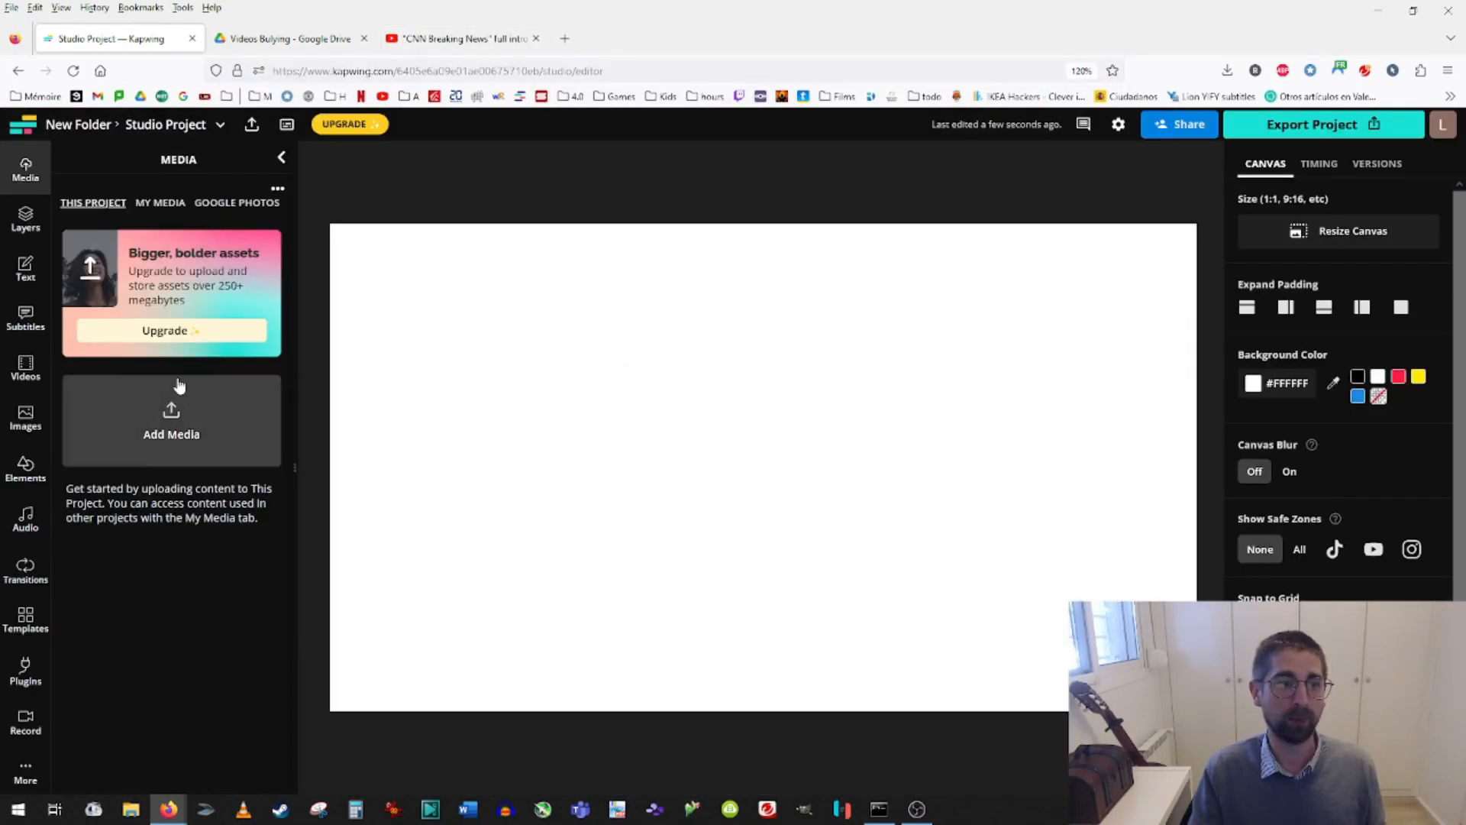
left_click(172, 423)
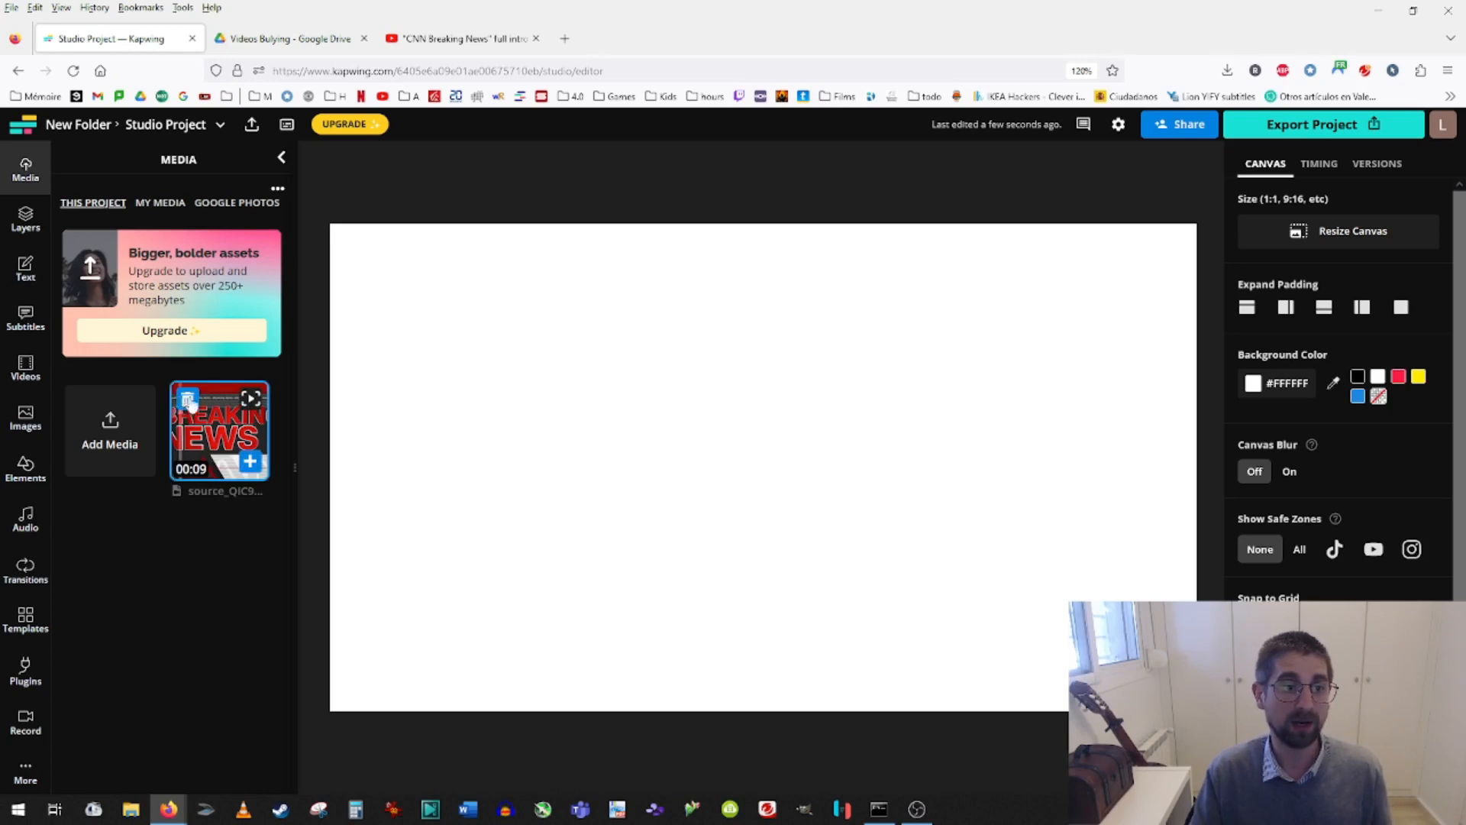
left_click_drag(261, 464, 798, 461)
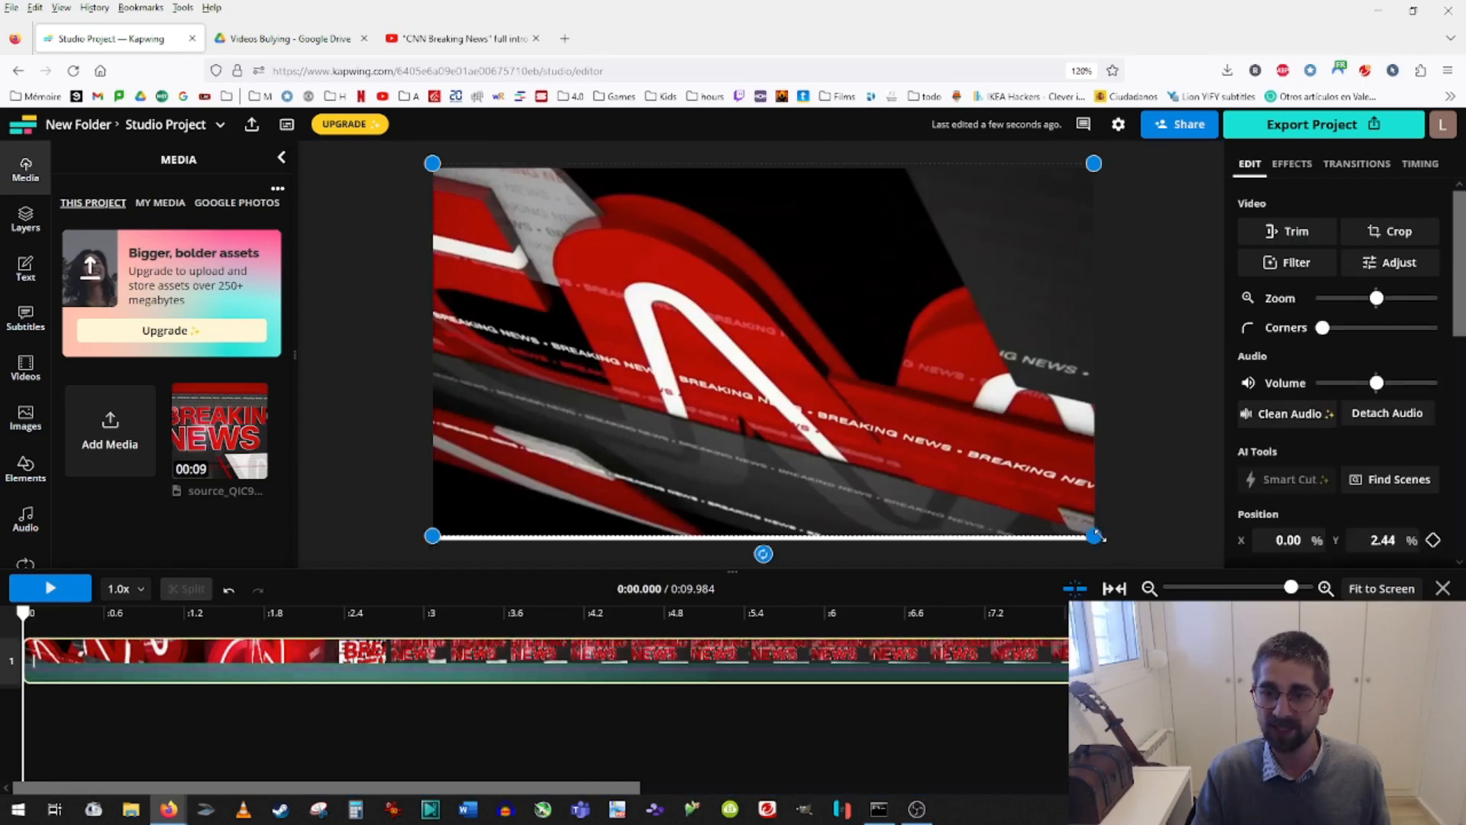
left_click_drag(1098, 535, 1101, 545)
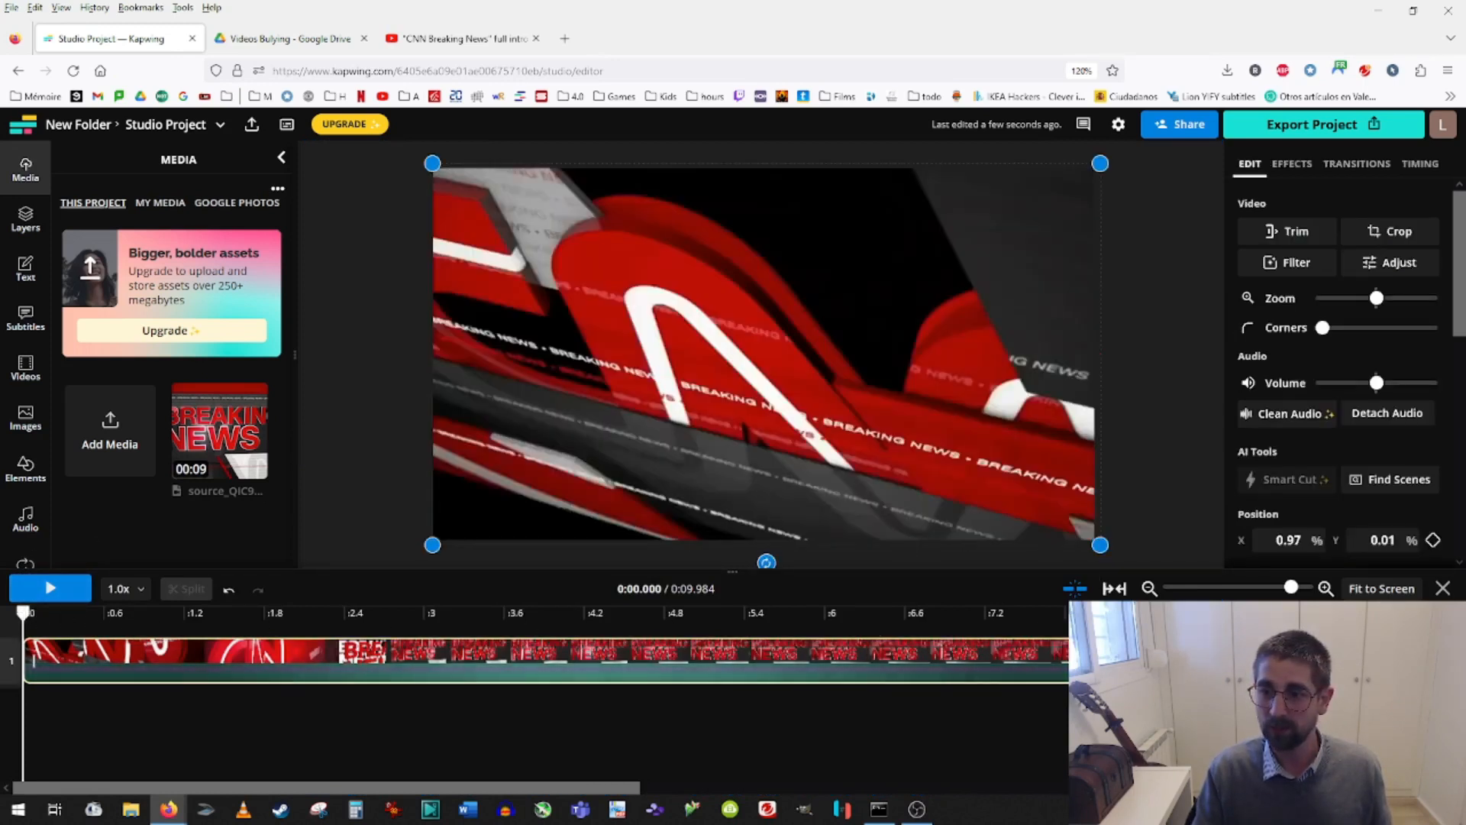
Scrub the timeline to about 5 seconds and slightly lower the intro clip's volume.
left_click(1353, 613)
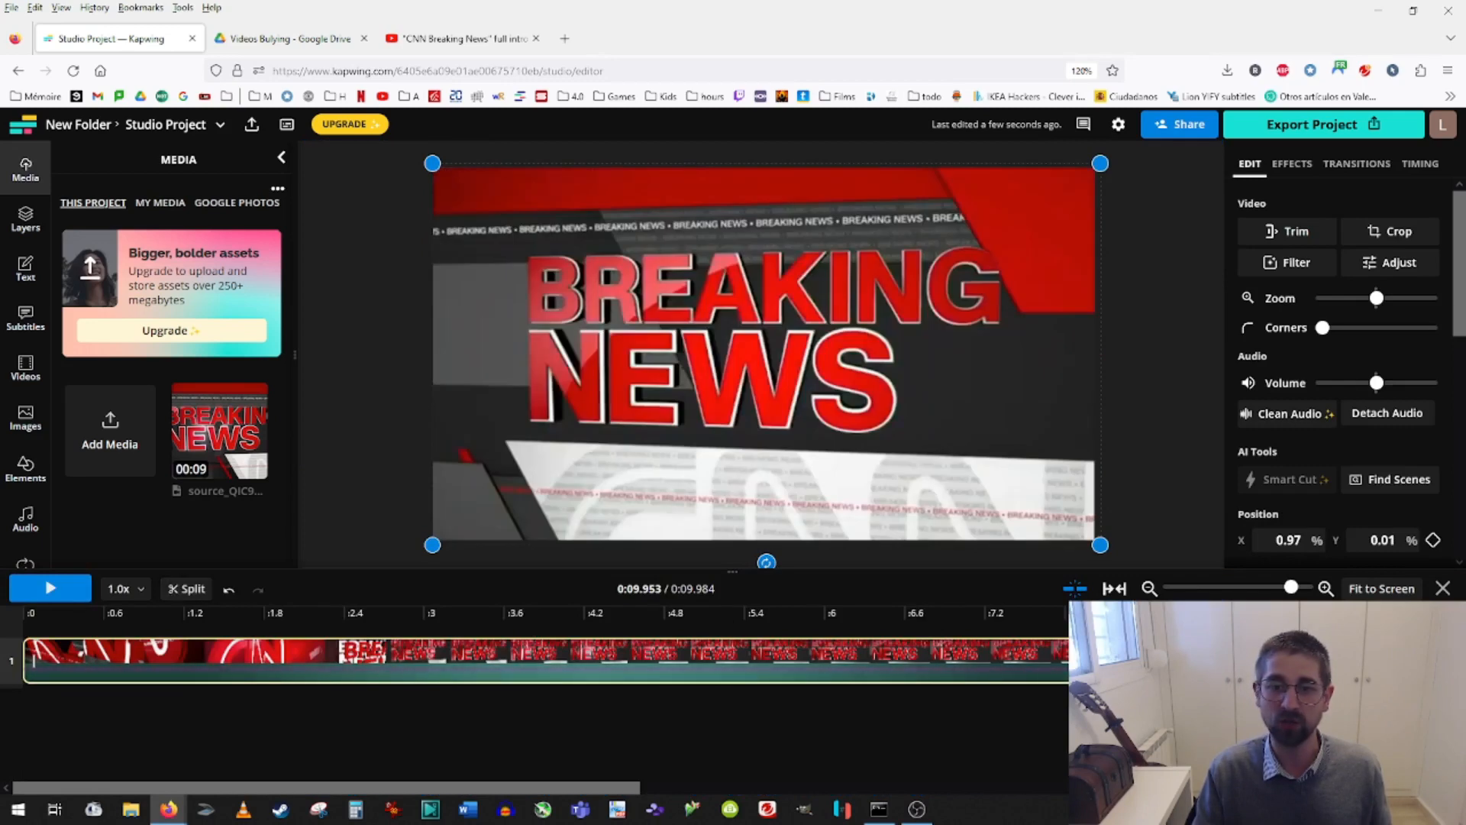
left_click_drag(1343, 613, 698, 618)
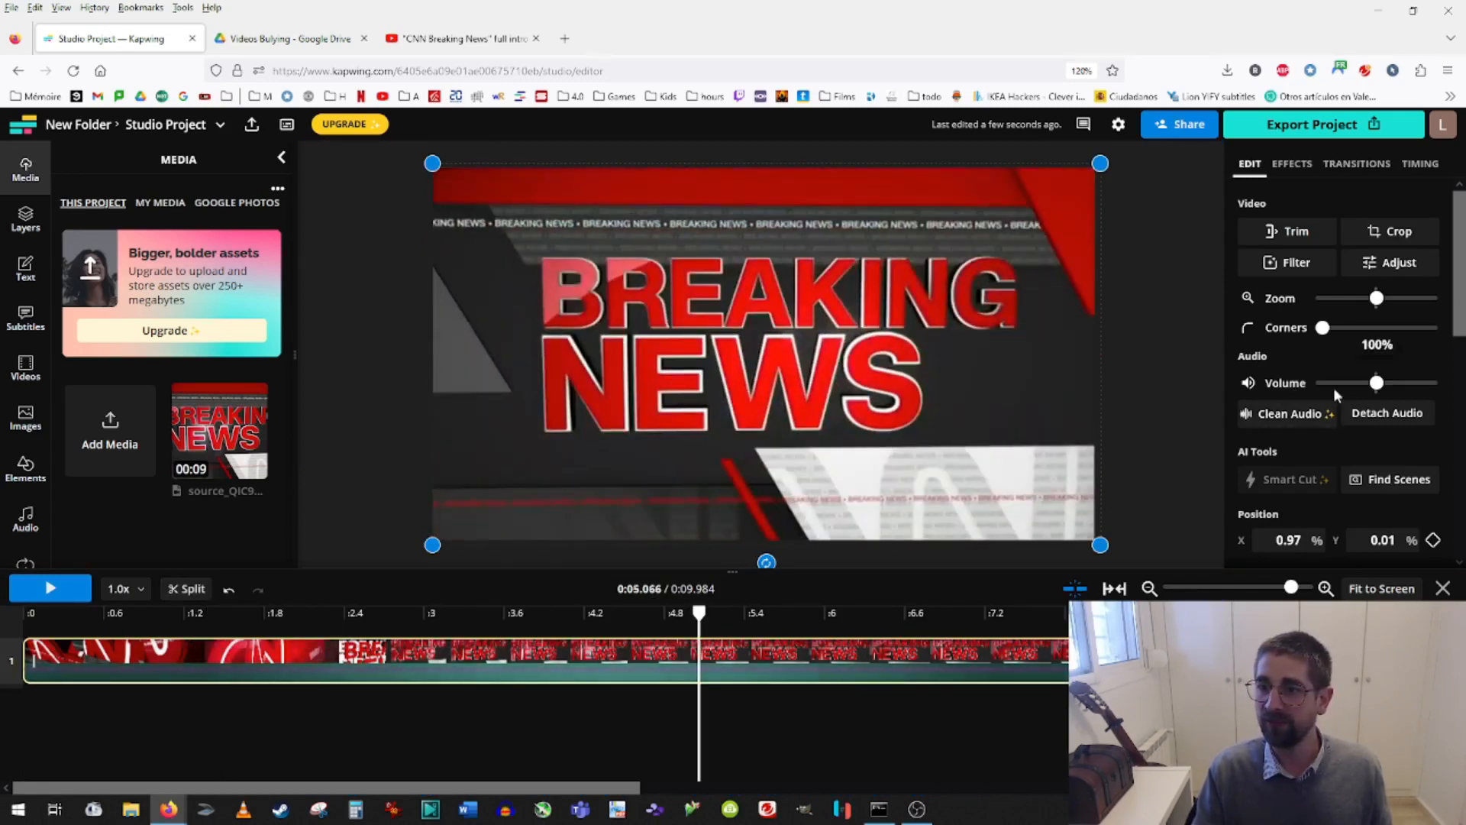
mouse_move(1374, 386)
left_mouse_down()
mouse_move(1394, 391)
mouse_move(1374, 386)
left_mouse_up()
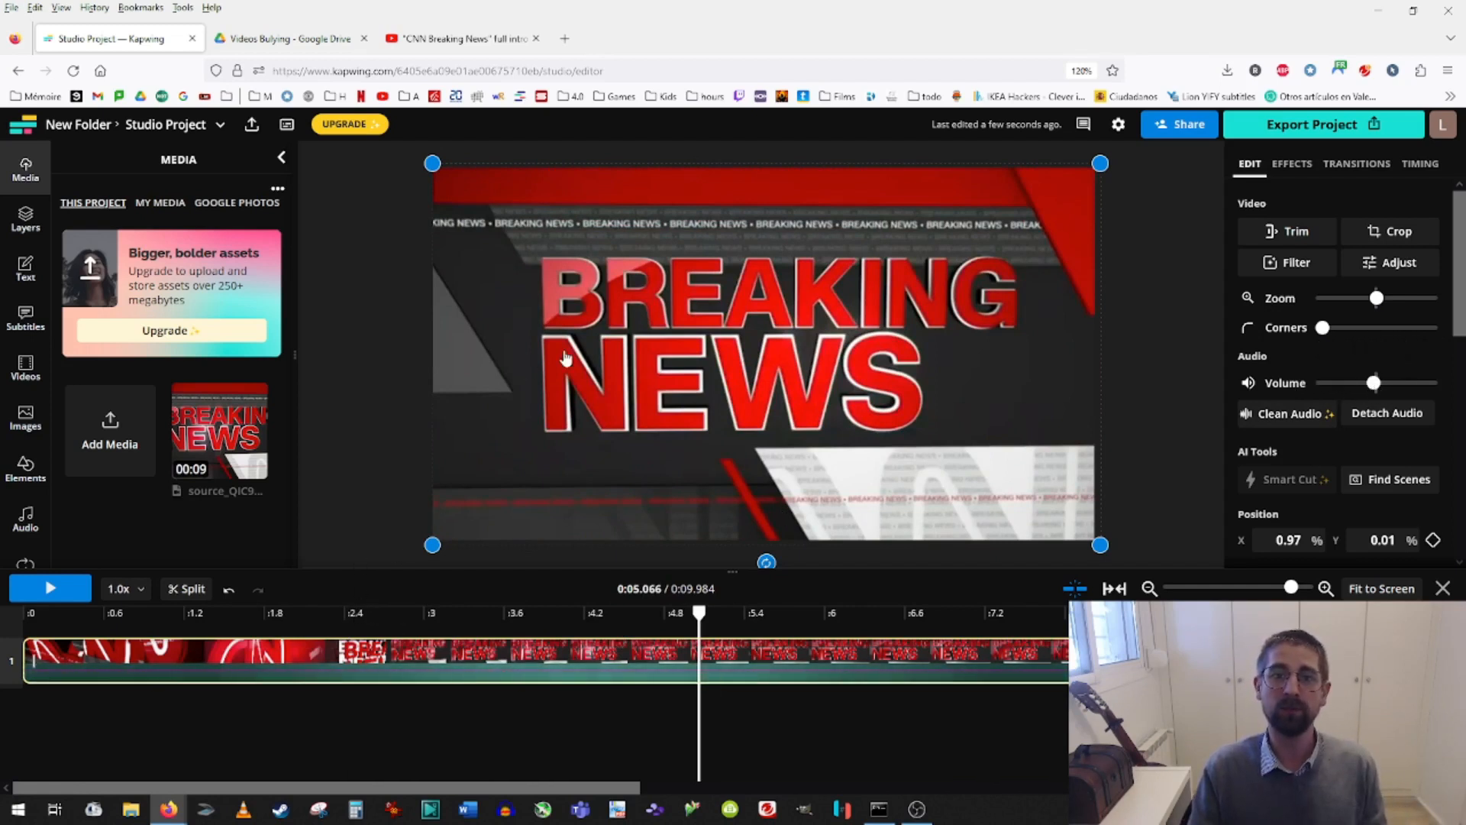
Look at the recorded video files in the Google Drive folder Videos Bulying and return to the Kapwing project.
left_click(290, 38)
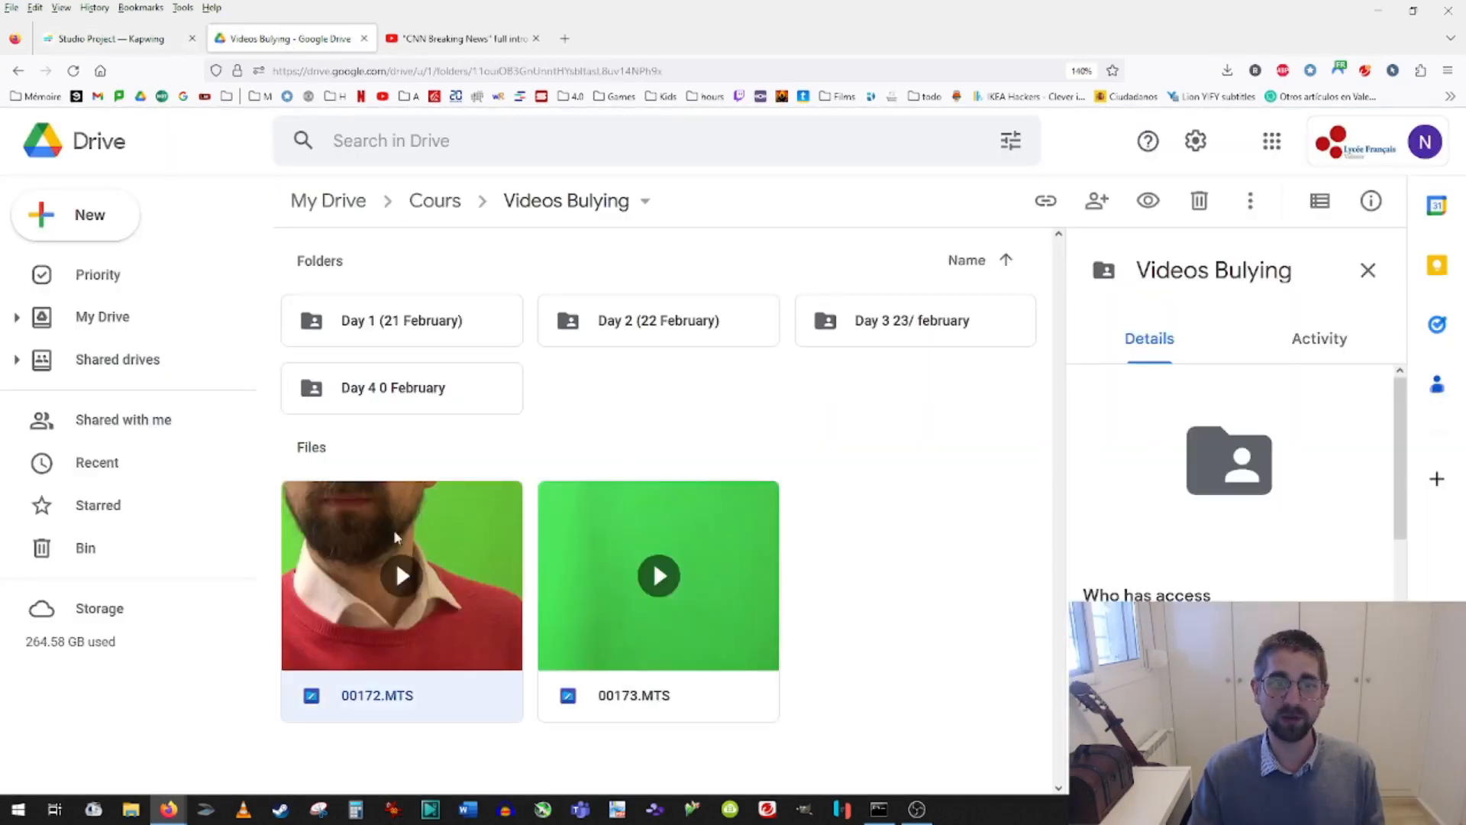
left_click(107, 38)
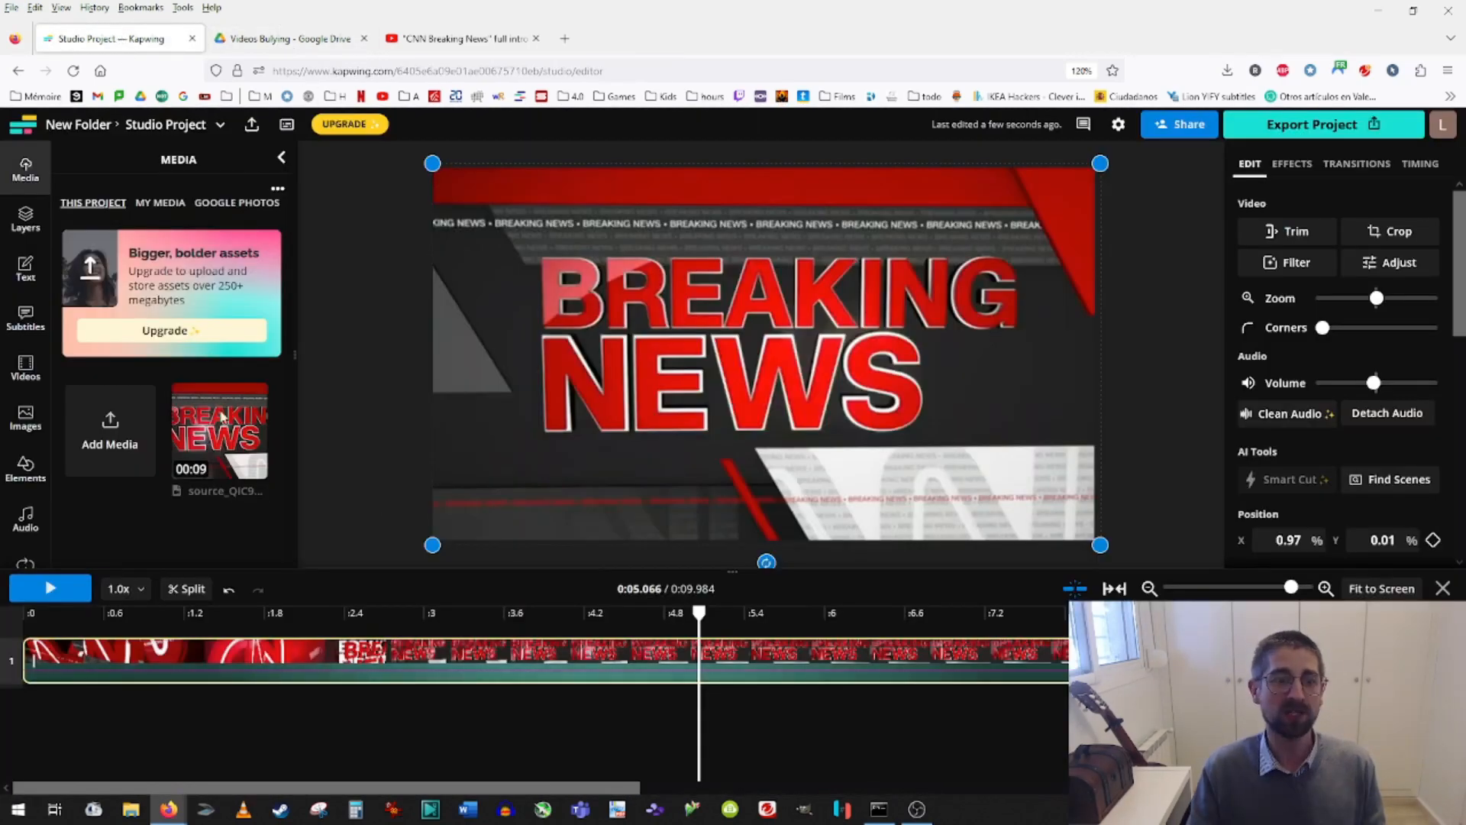
Switch to the Google Drive folder Videos Bulying and download the green-screen video 00172.MTS.
left_click(102, 433)
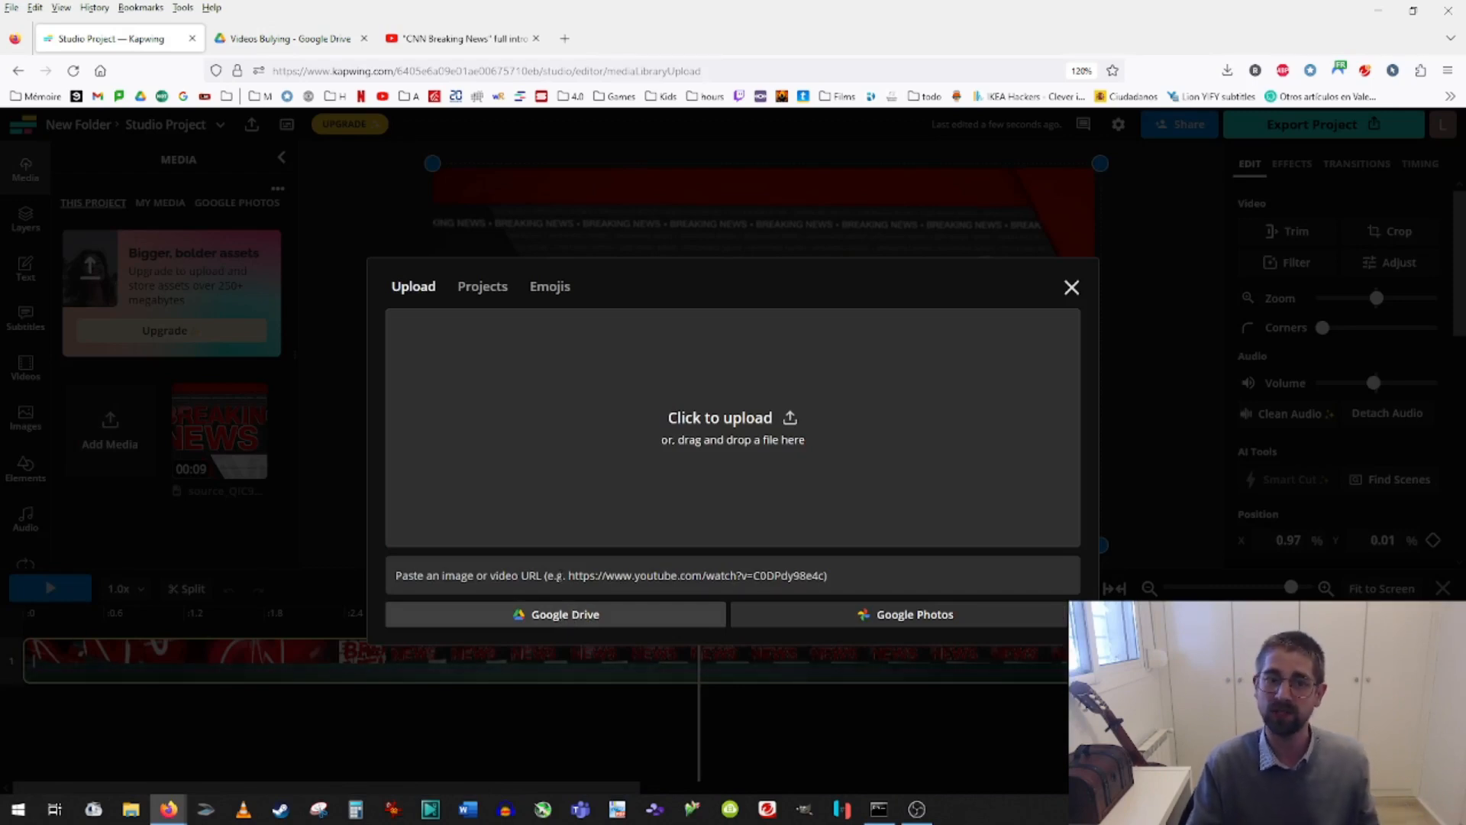
left_click(1071, 287)
key("ctrl+Tab")
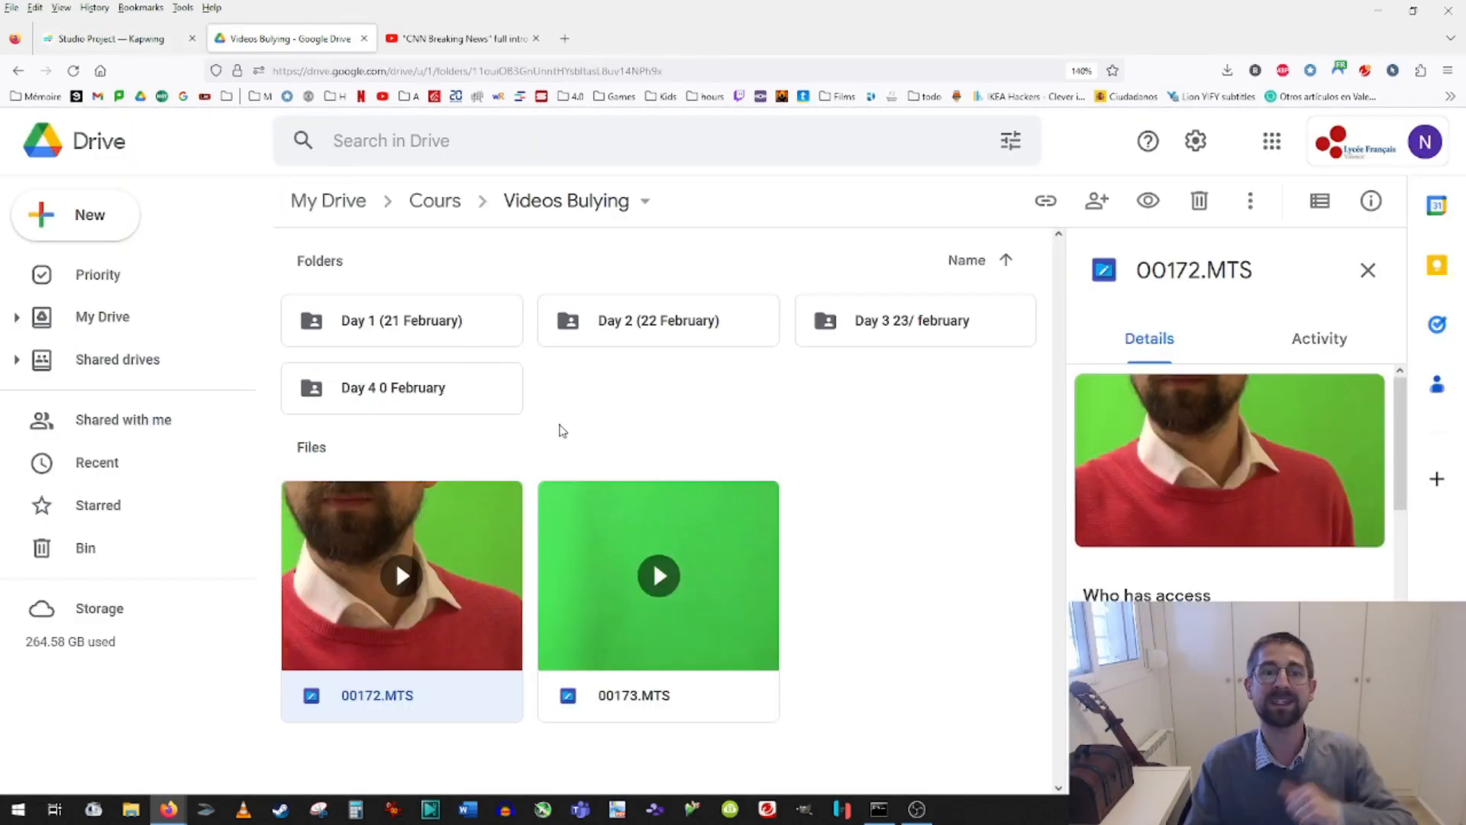
right_click(465, 541)
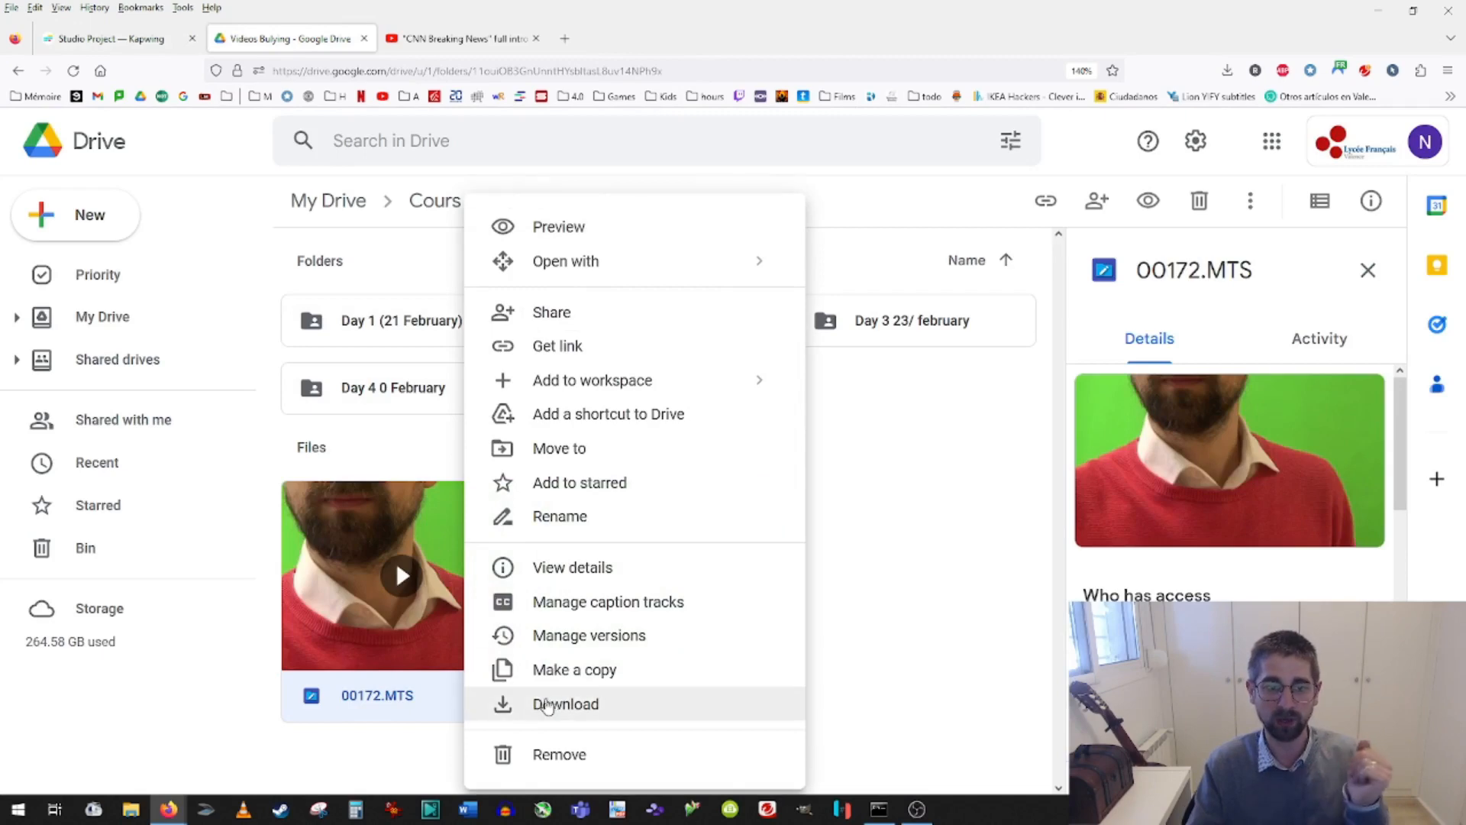
left_click(544, 701)
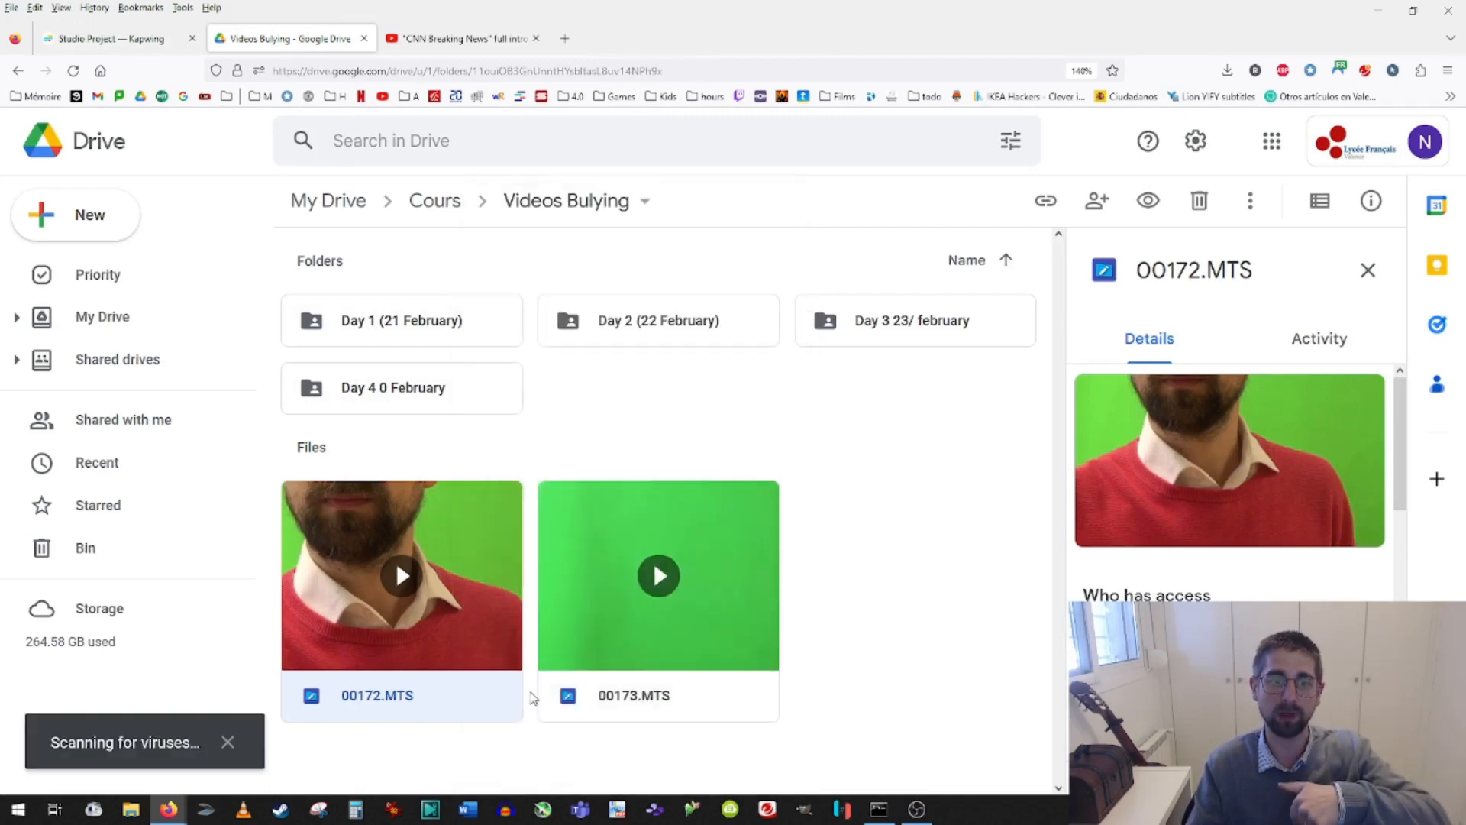
left_click(123, 38)
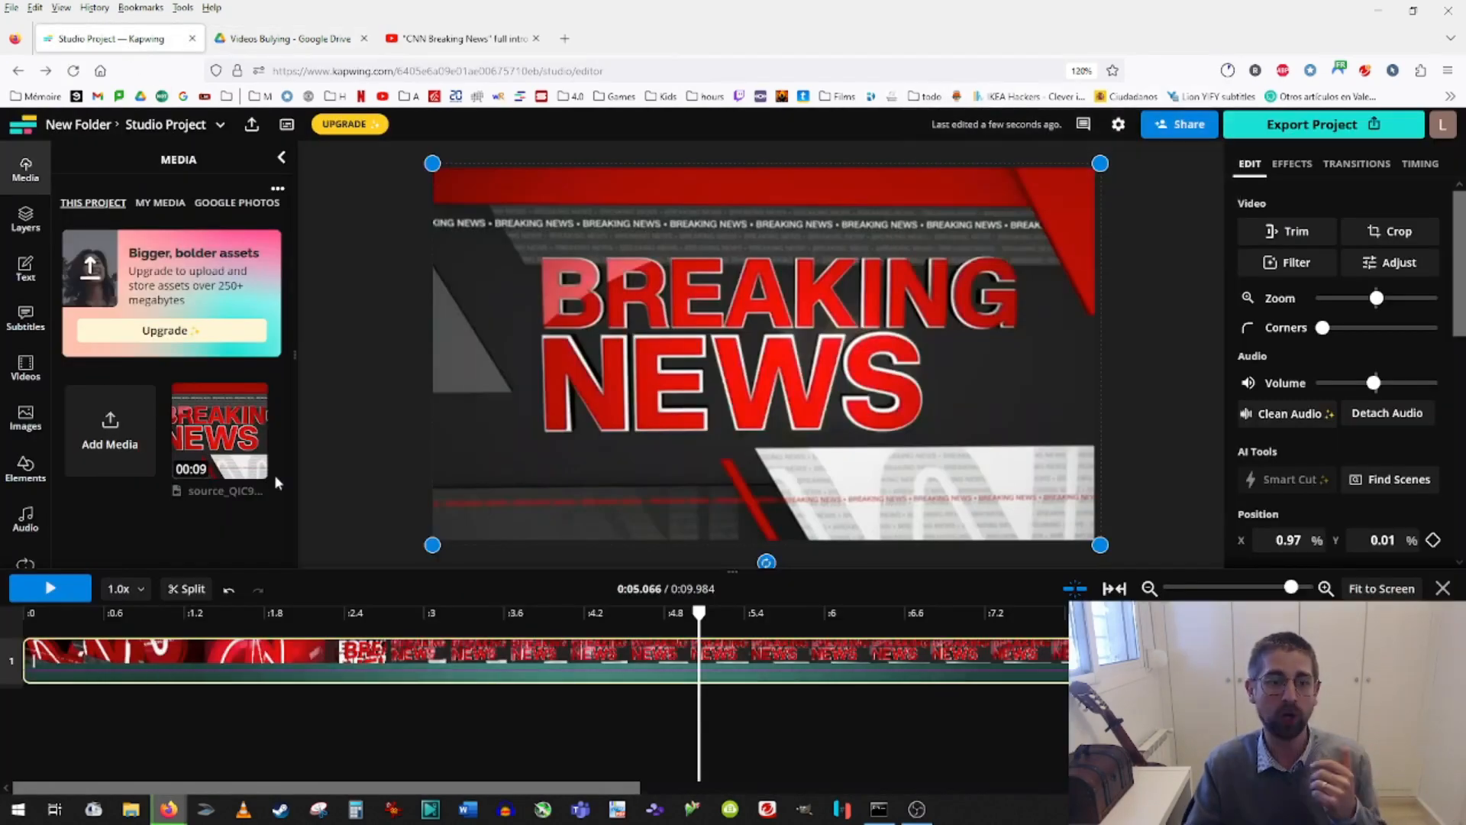
left_click(107, 427)
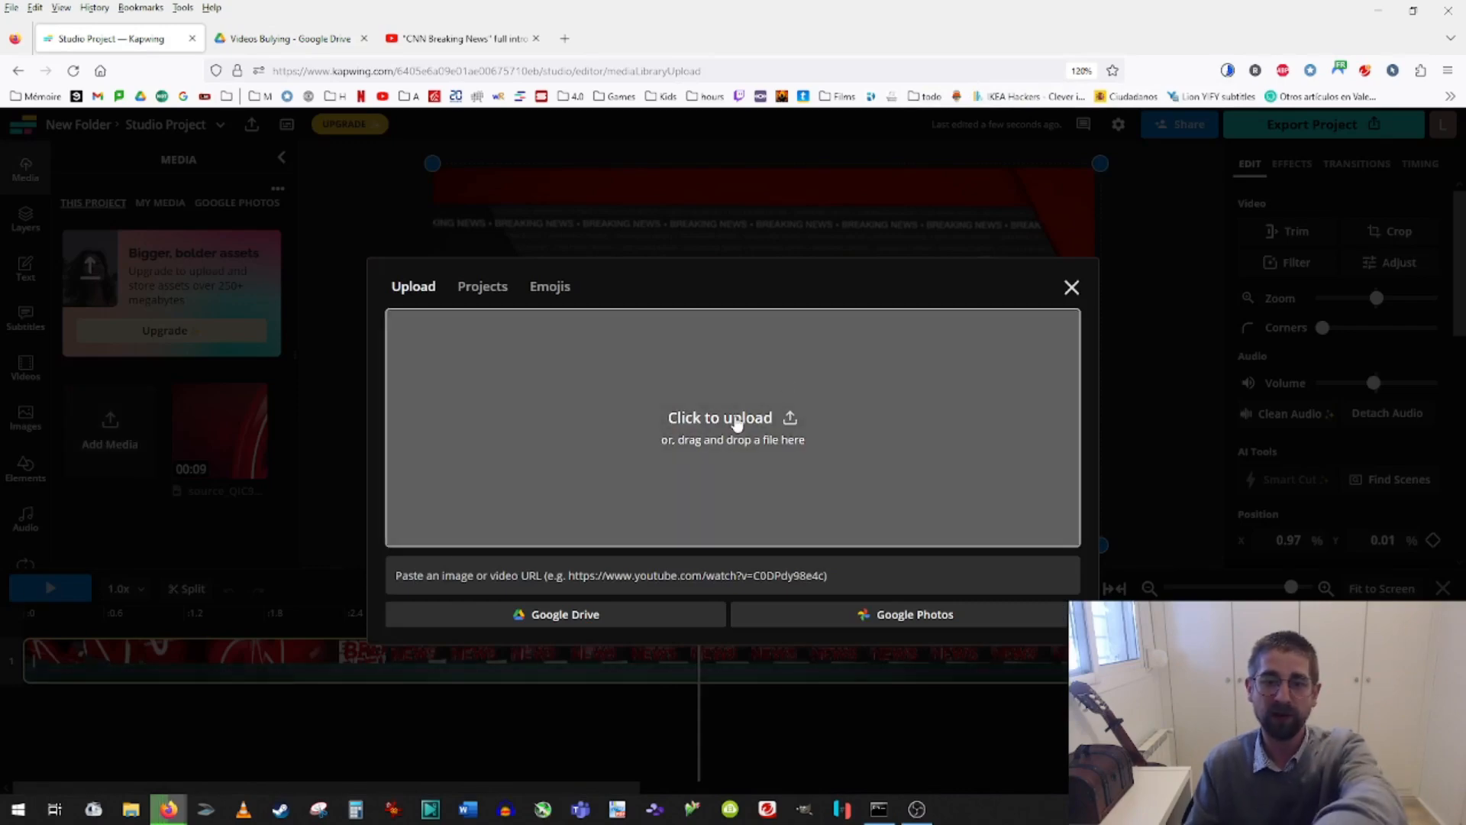
left_click(733, 425)
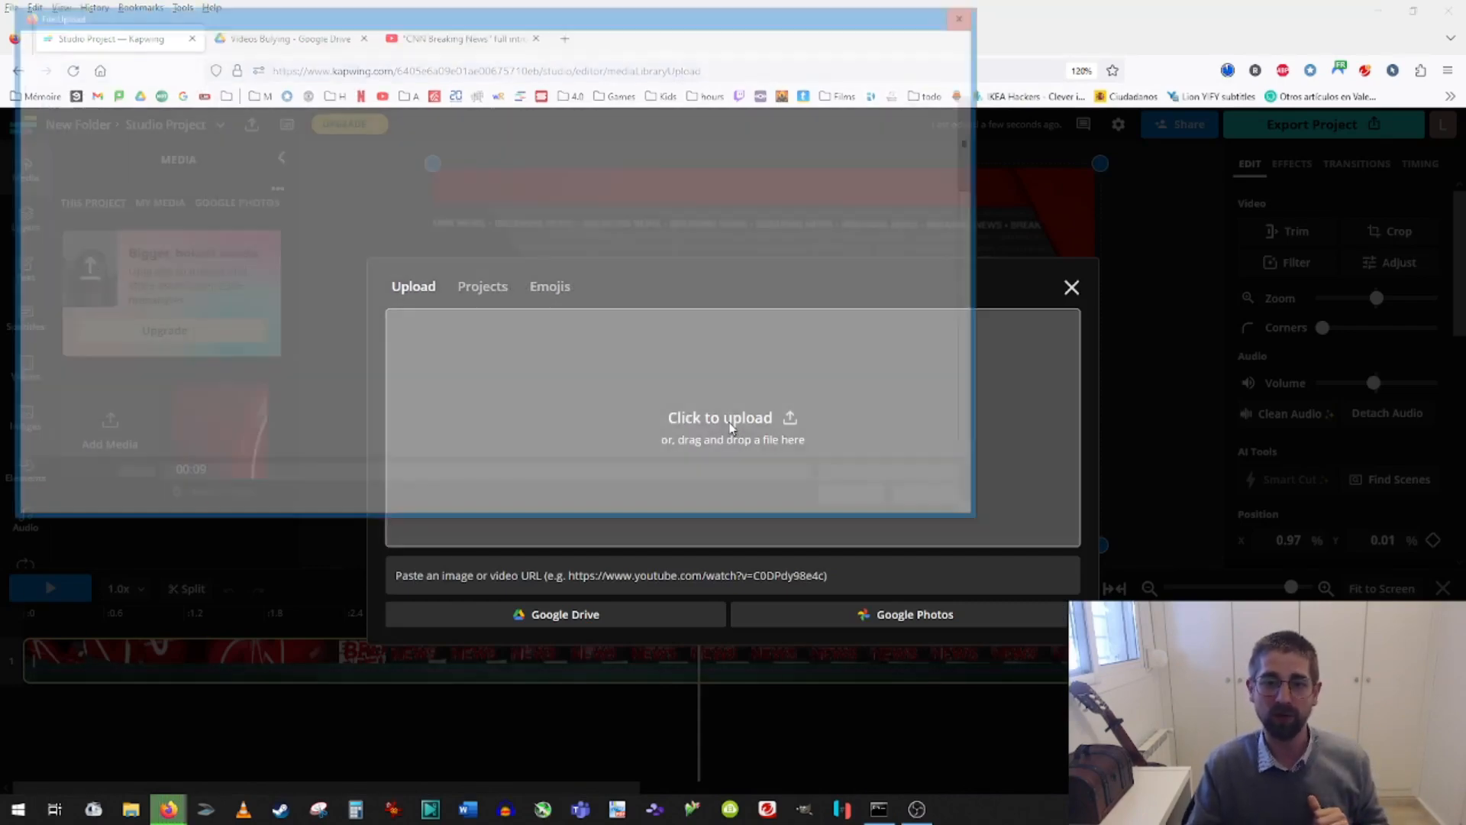
left_click(69, 89)
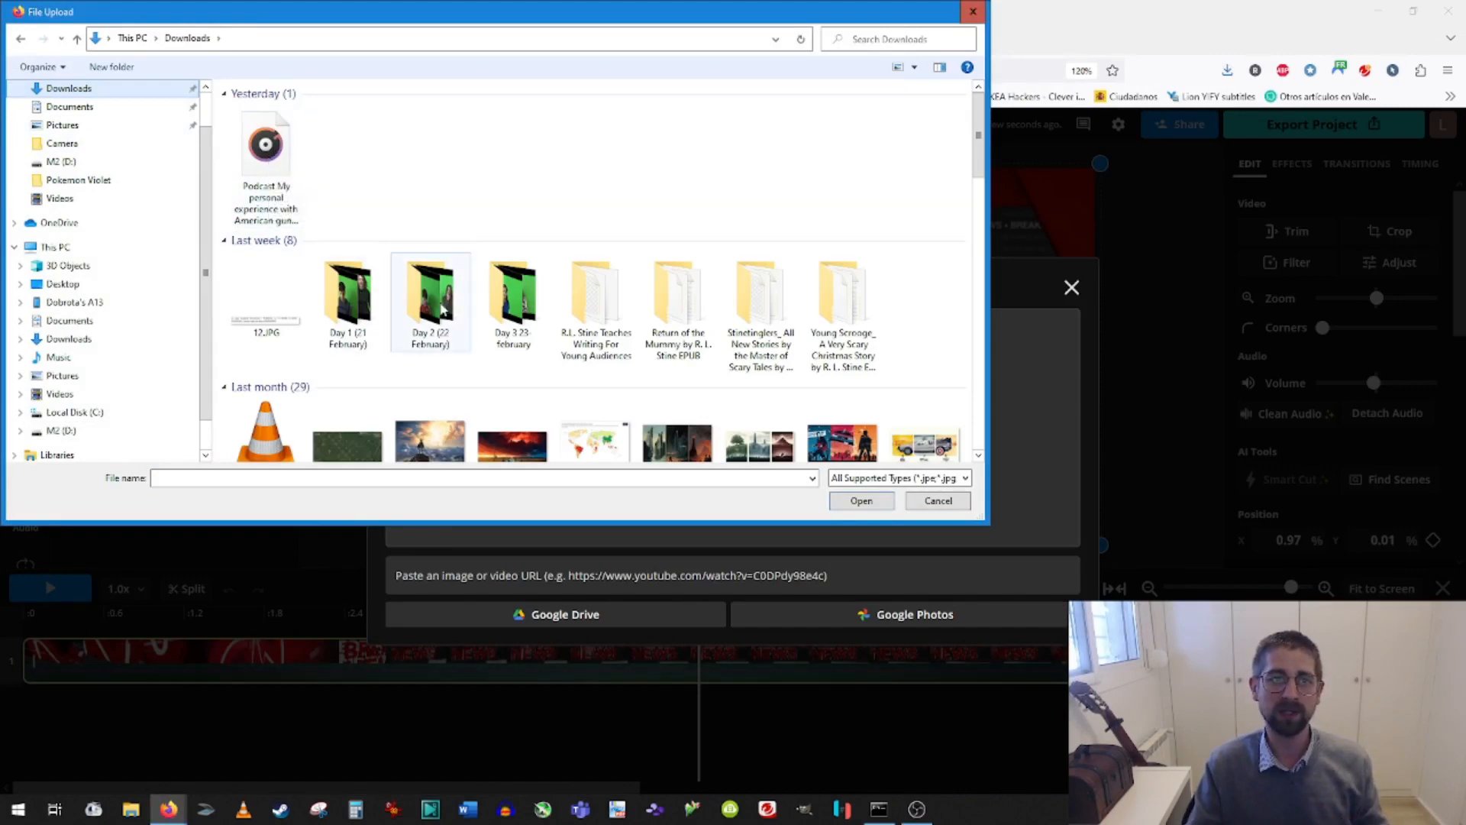
left_click(973, 11)
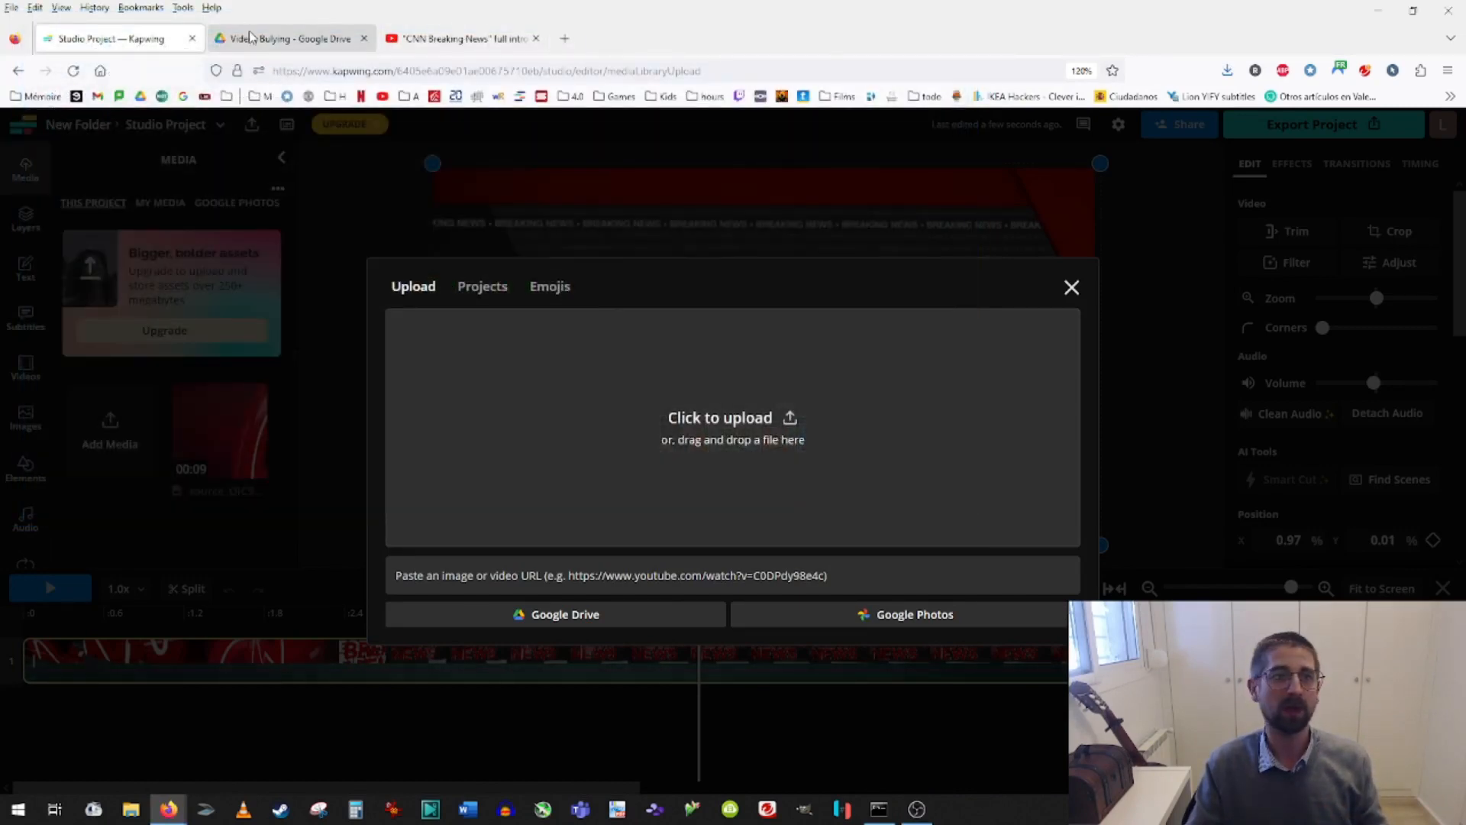
Download 00172.MTS from the Google Drive folder again.
left_click(291, 38)
right_click(657, 550)
left_click(588, 701)
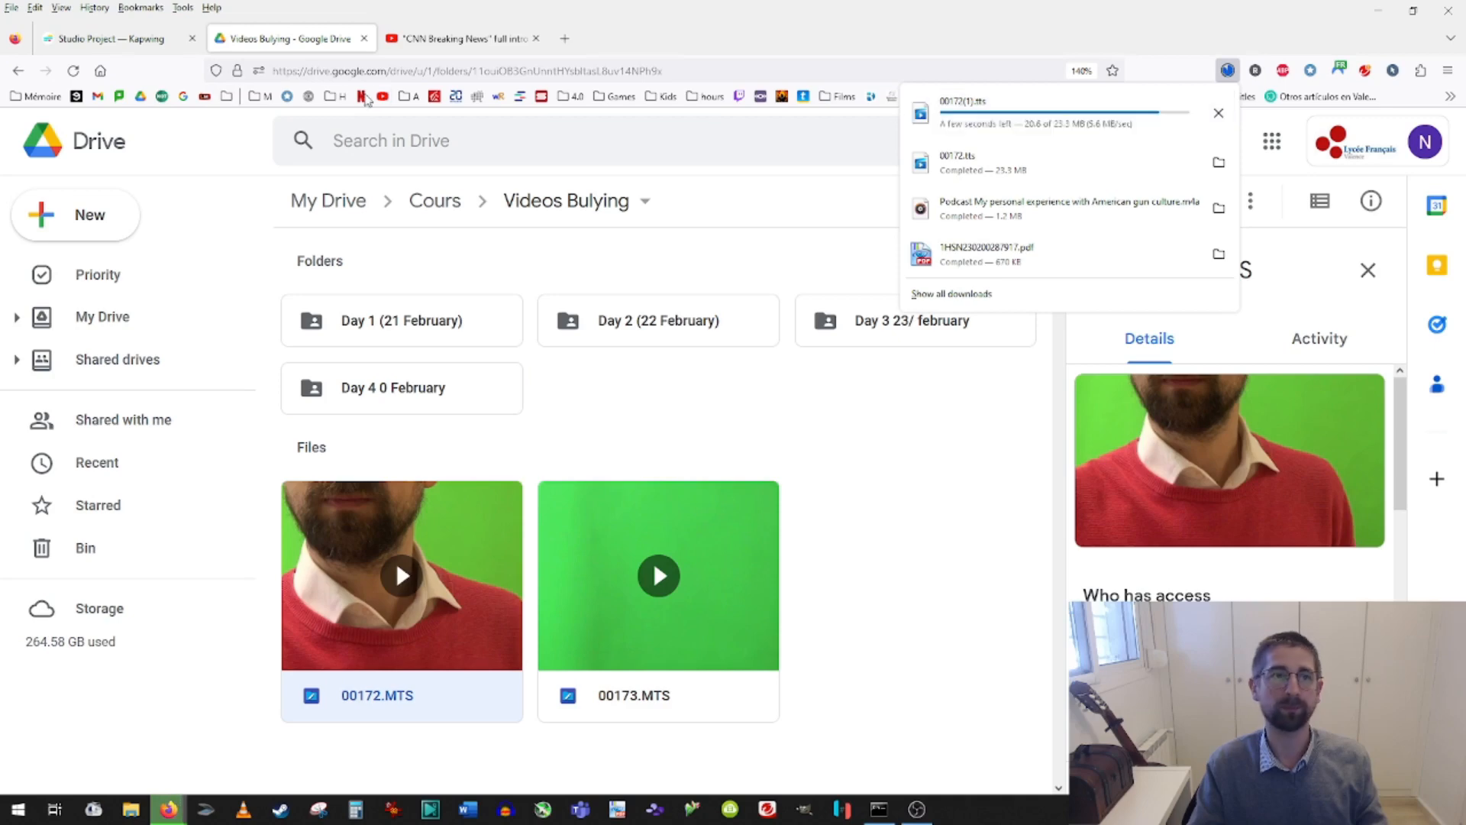
Upload the downloaded 00172(1) video from the Downloads folder to the Kapwing project's media.
left_click(84, 39)
left_click(759, 451)
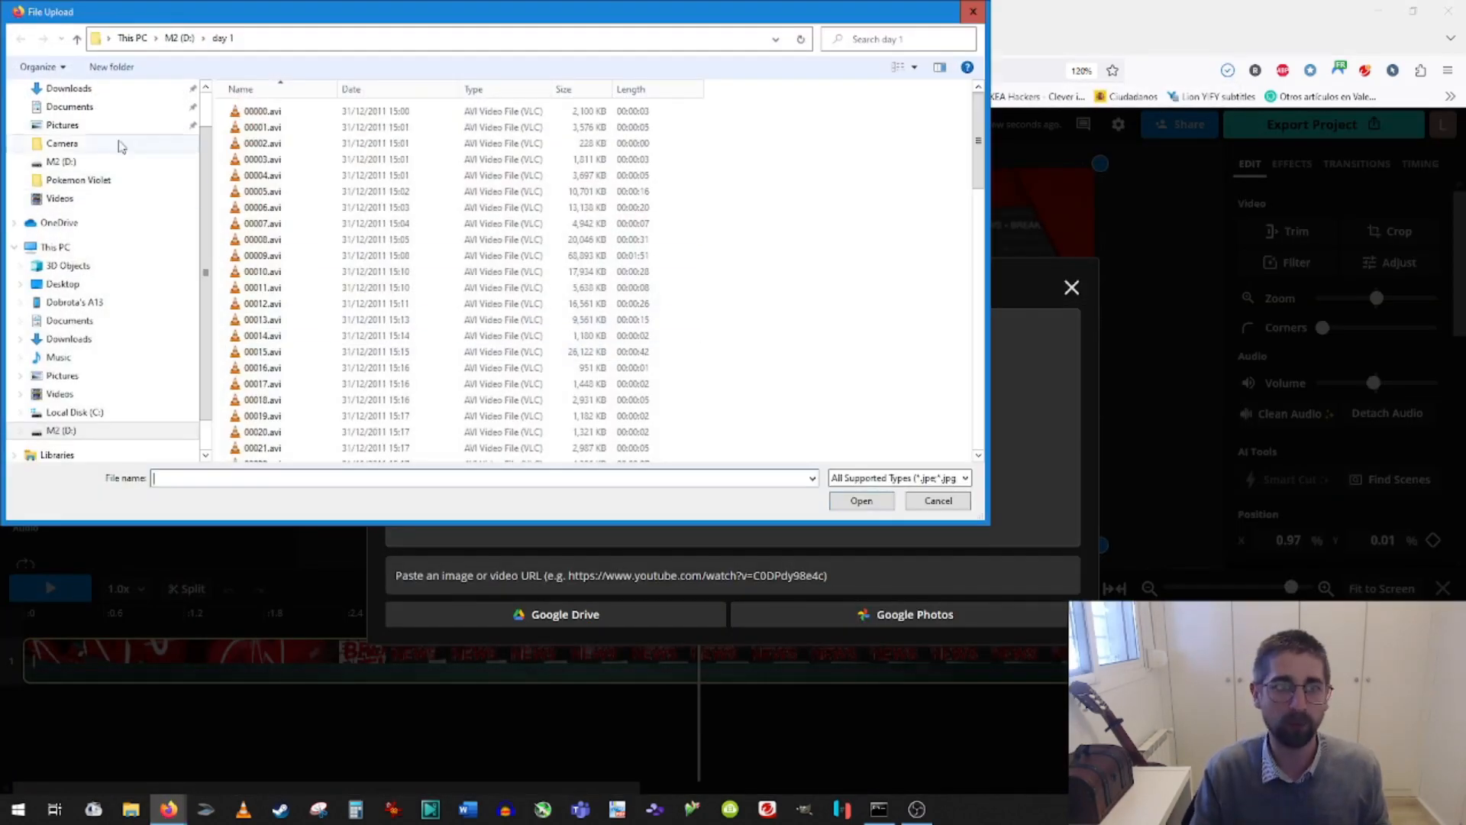
left_click(69, 137)
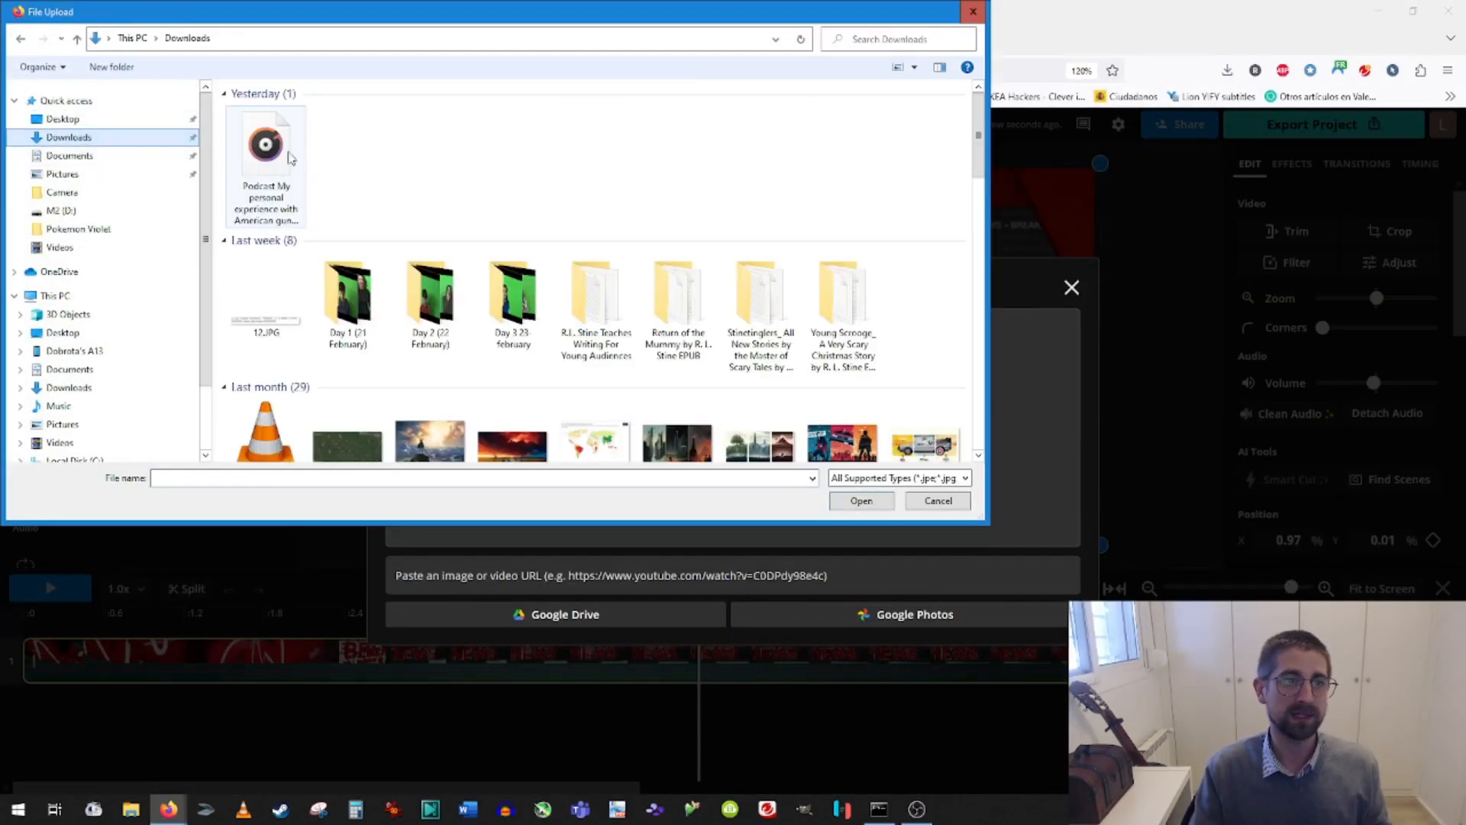
double_click(269, 174)
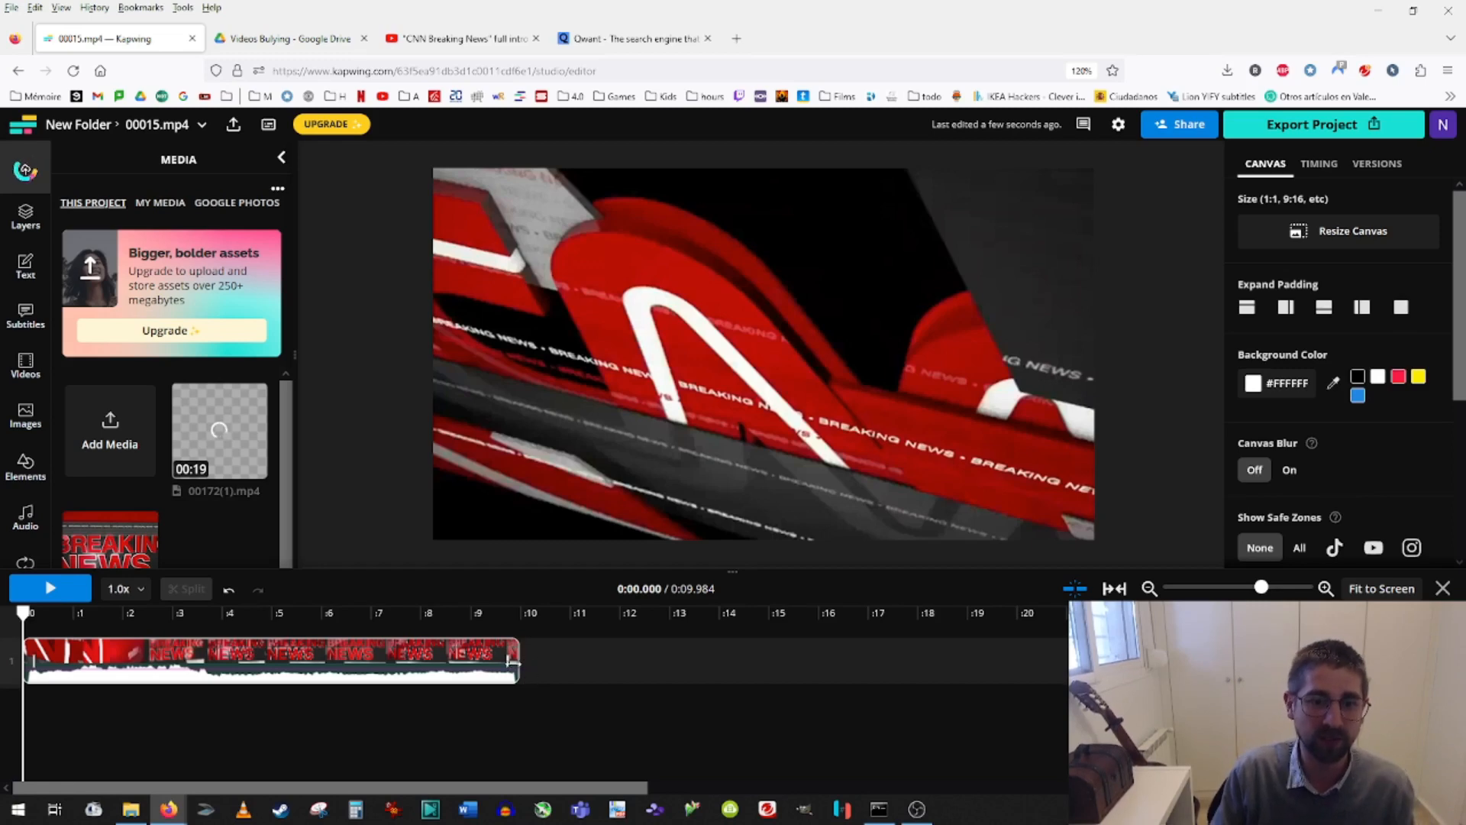
Search Qwant's images for "cnn logo" and copy the first red CNN logo image from 1000logos.net.
left_click(627, 38)
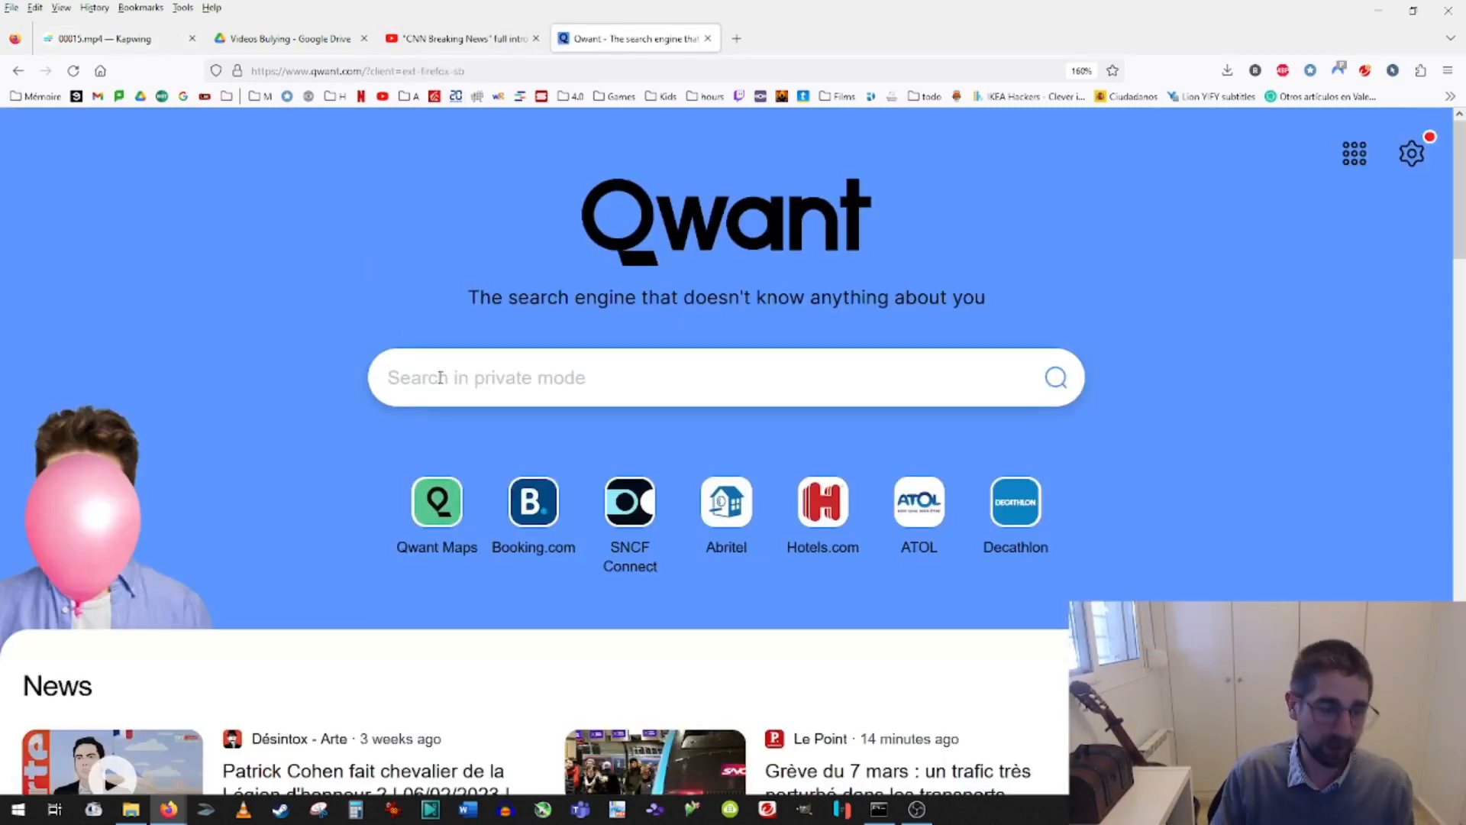
type("cnn logo")
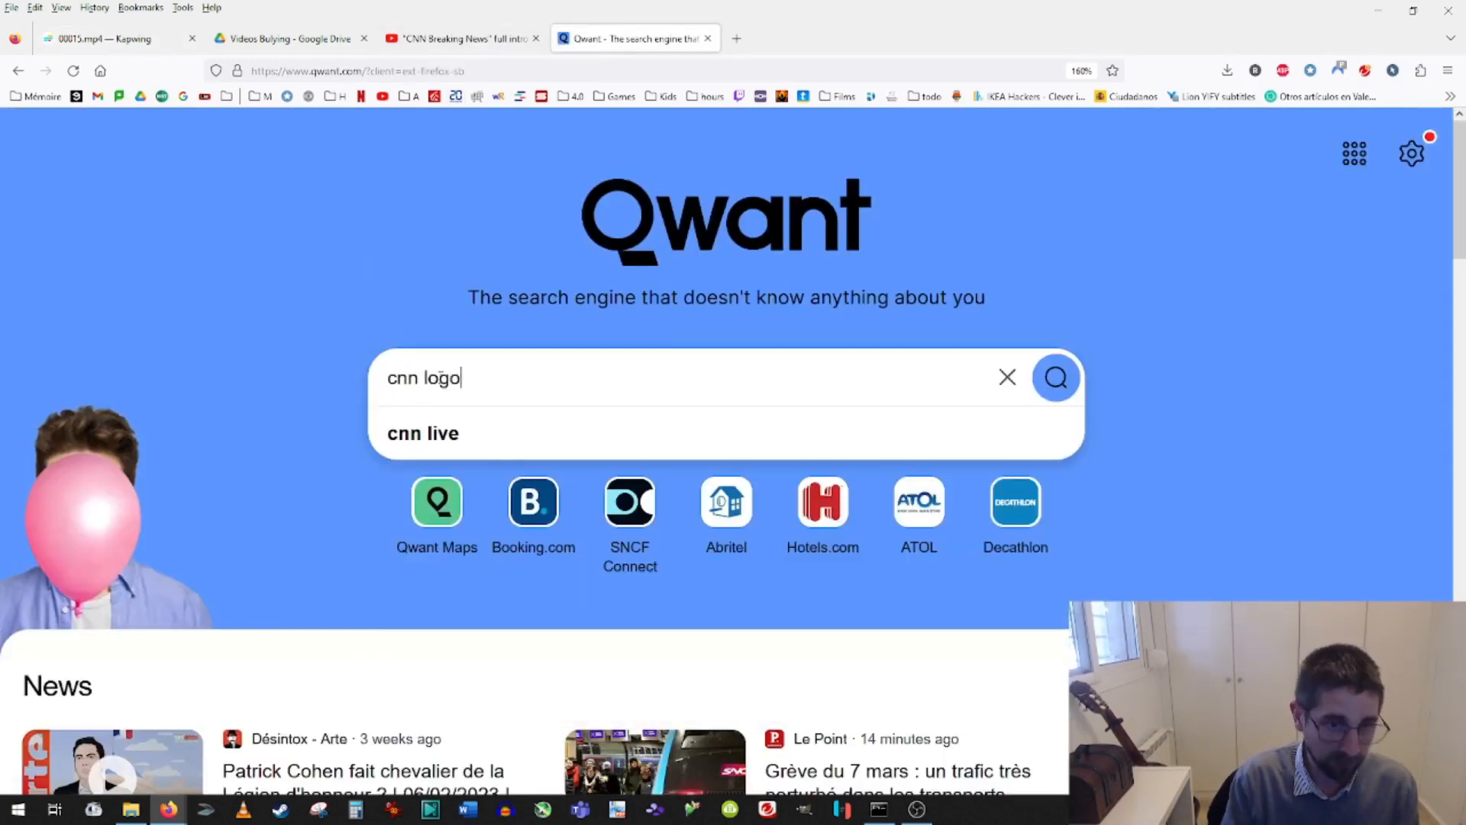
key("Return")
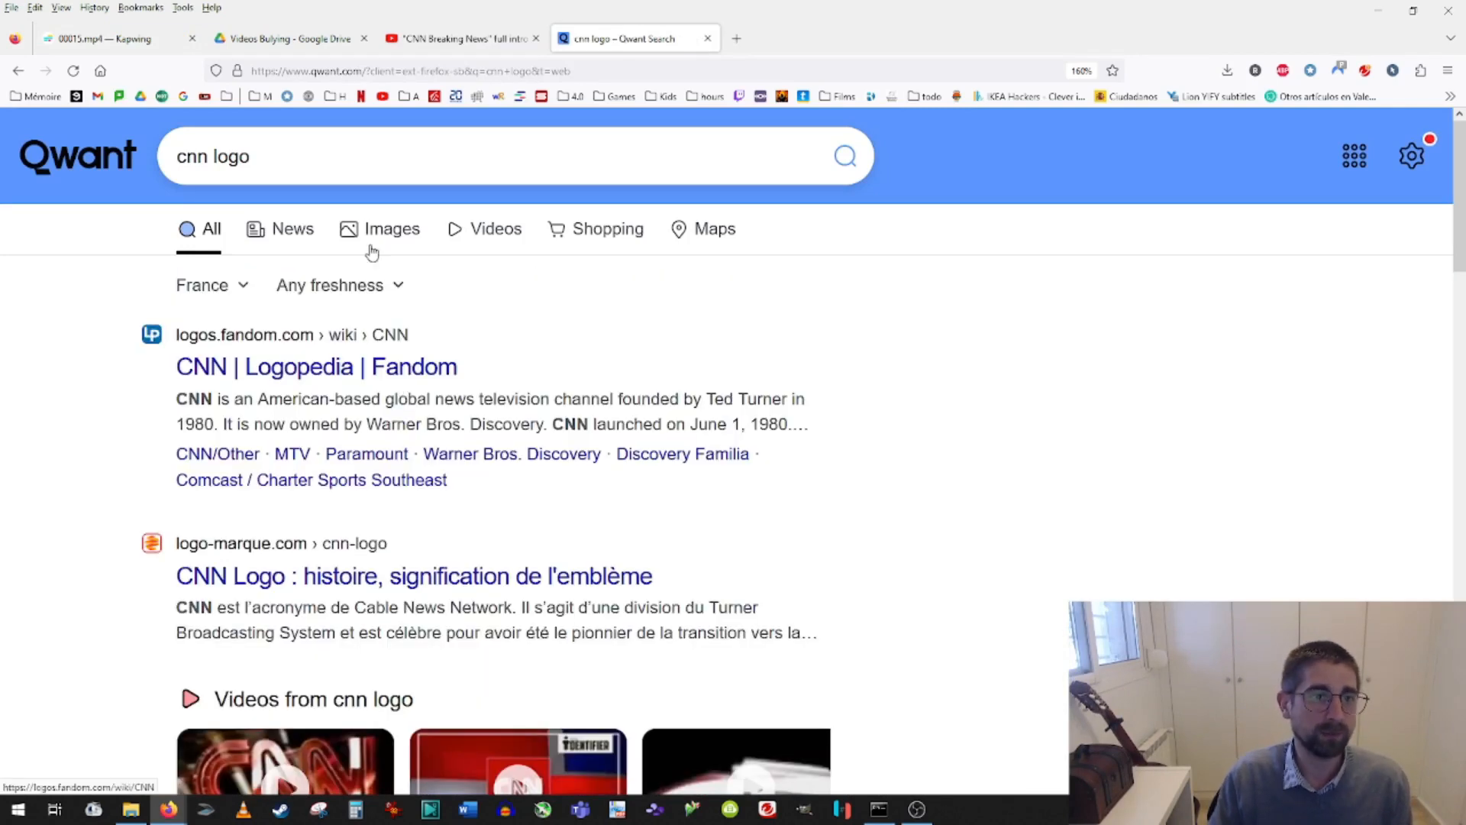
left_click(412, 233)
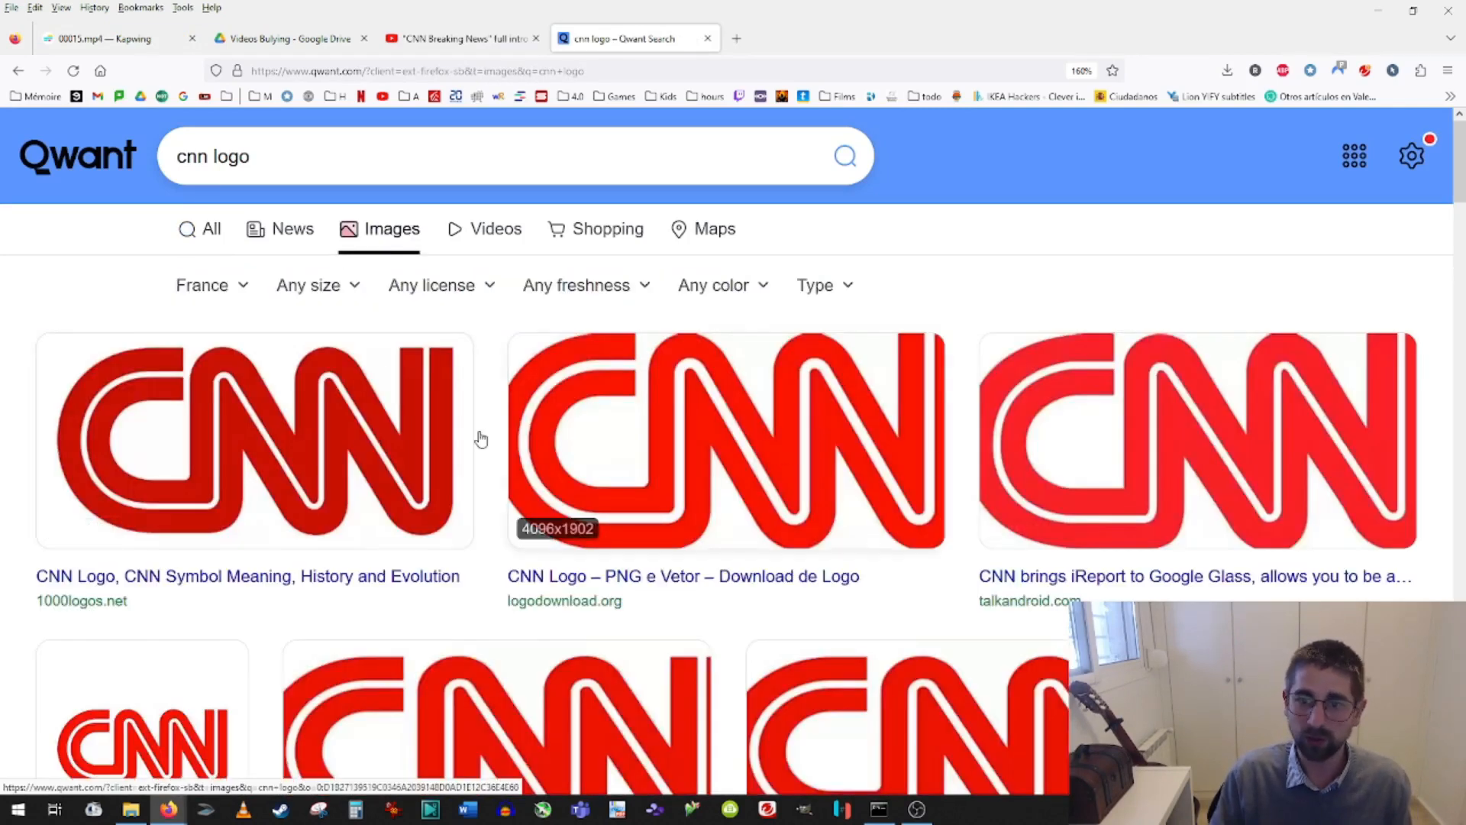
left_click(402, 432)
right_click(947, 472)
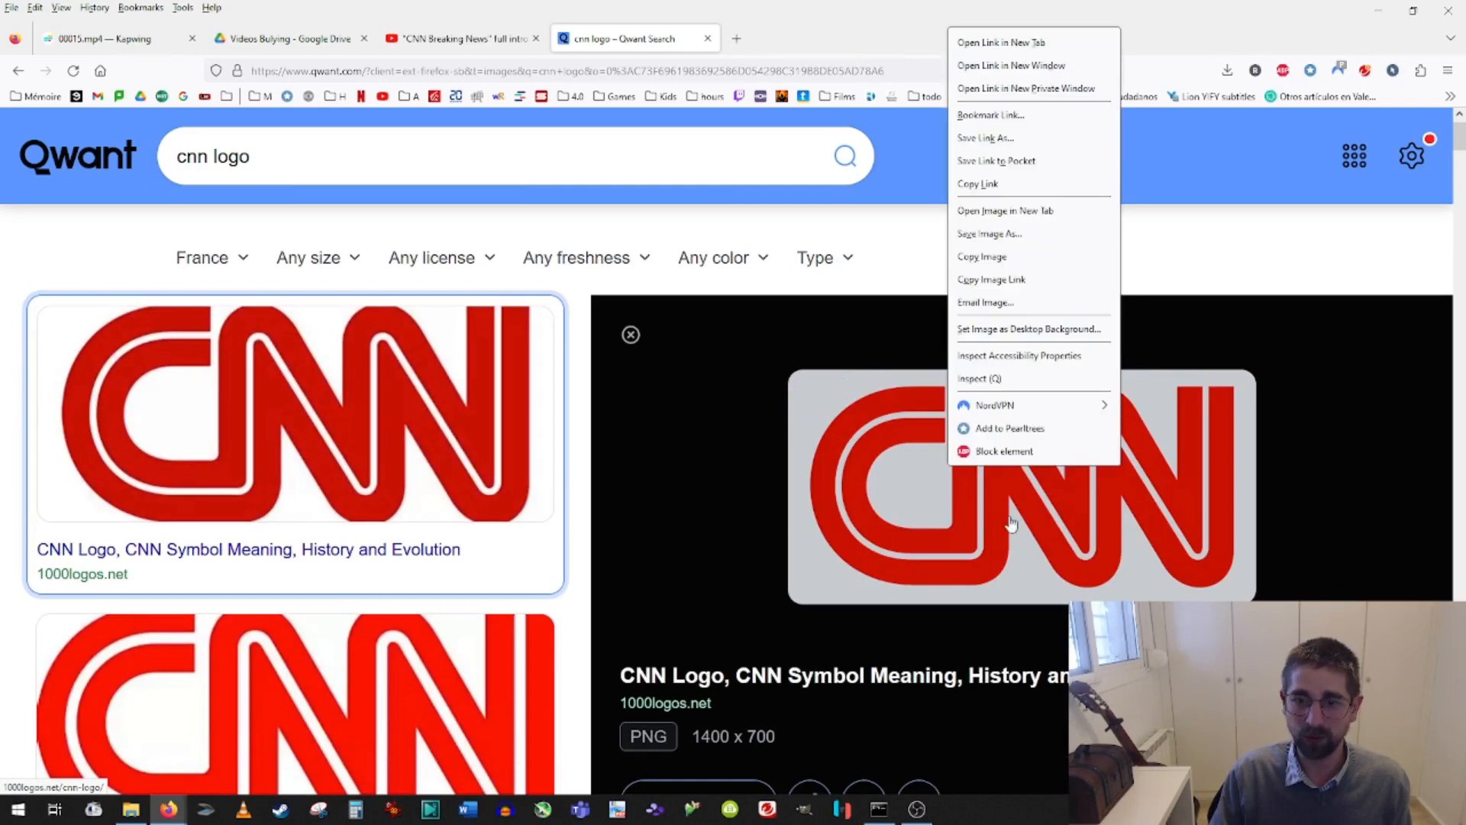
left_click(1005, 260)
Paste the CNN logo into the Kapwing project, shrink it and place it in the canvas's upper-right corner.
left_click(291, 38)
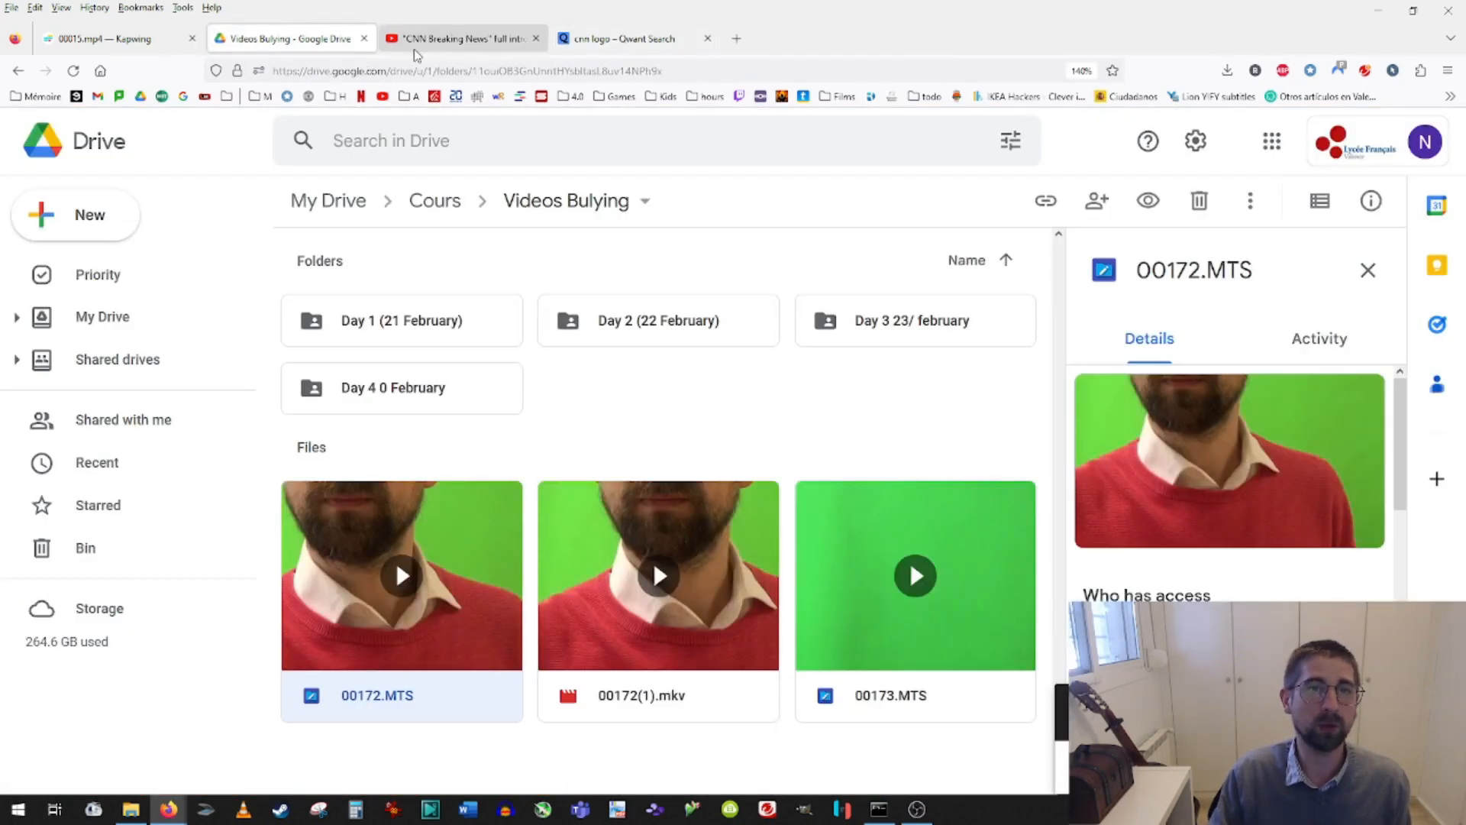
left_click(79, 44)
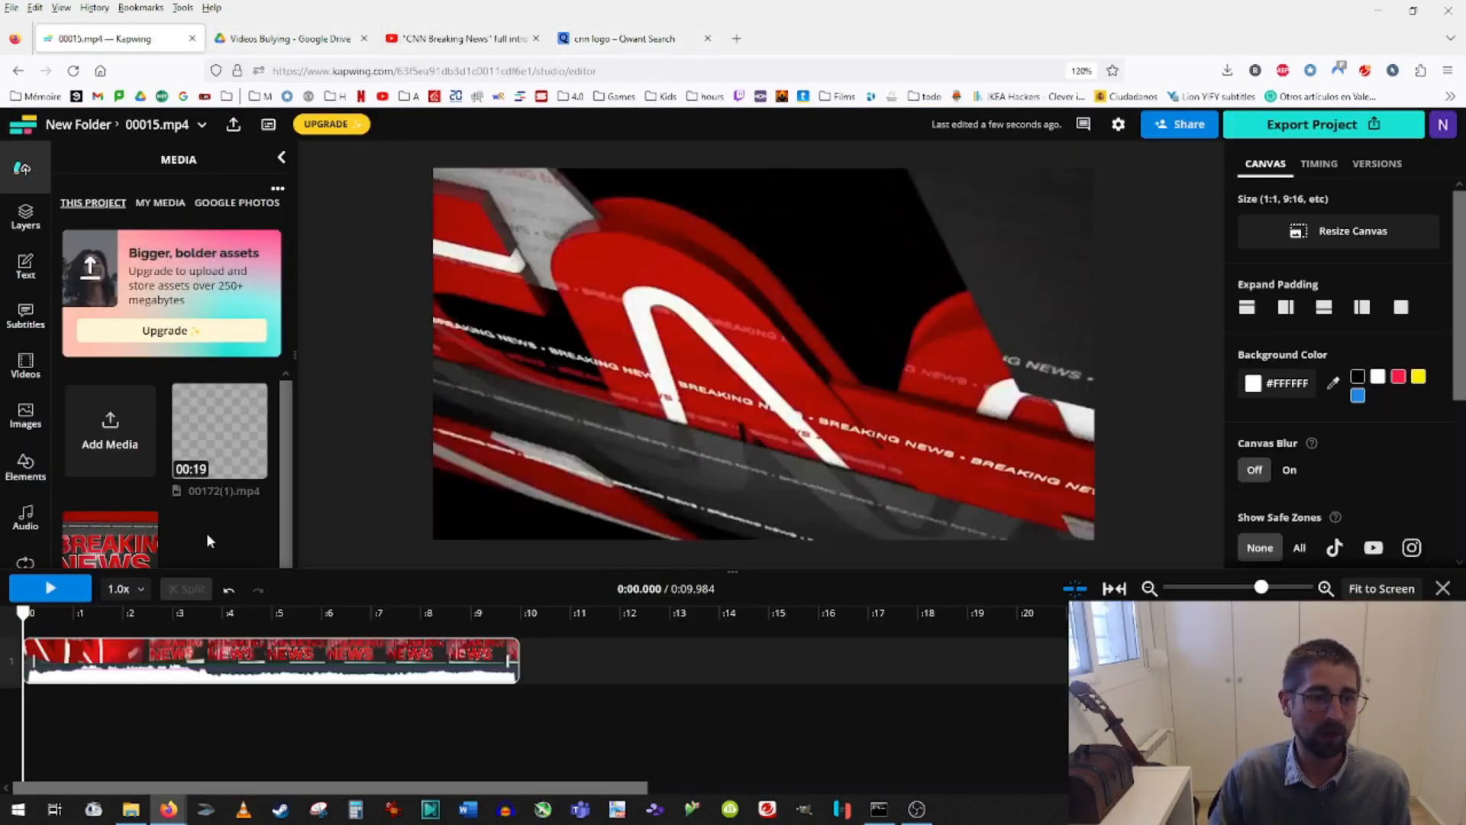
key("ctrl+v")
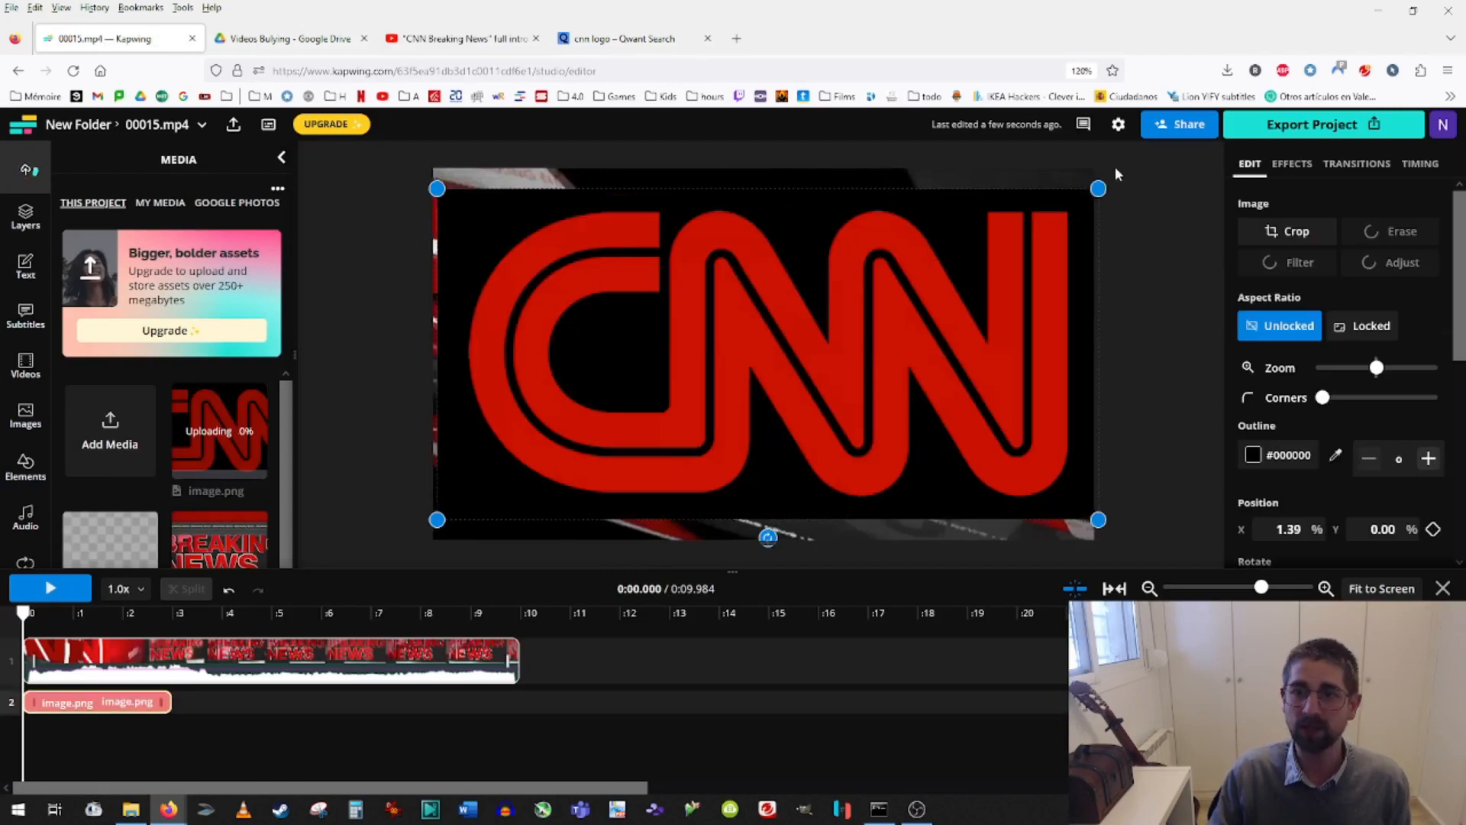
left_click_drag(1091, 189, 540, 444)
left_click_drag(494, 490, 1033, 221)
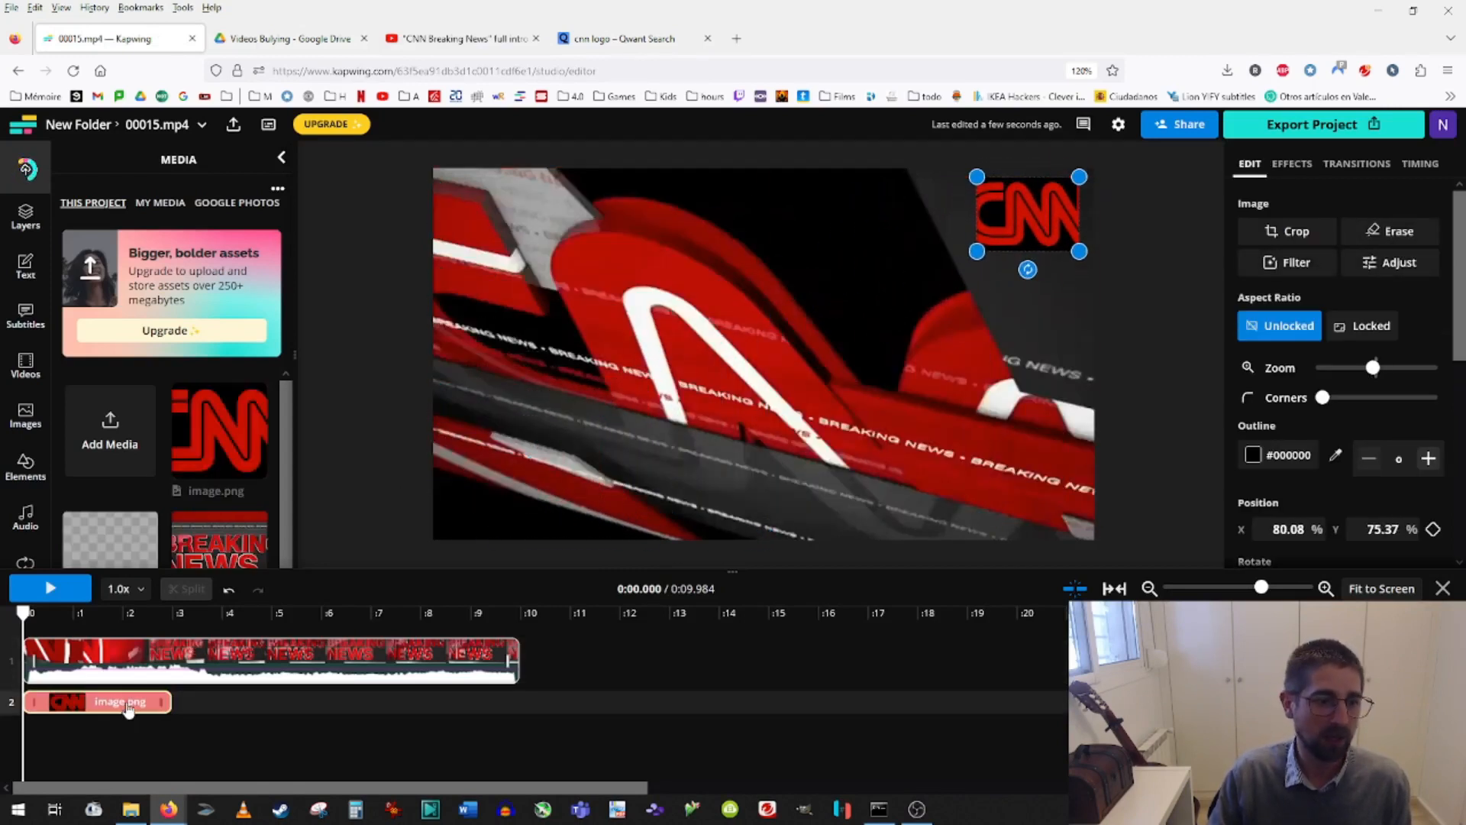
Extend the CNN logo layer on the timeline so that it lasts until about 29 seconds.
left_click_drag(23, 613, 227, 613)
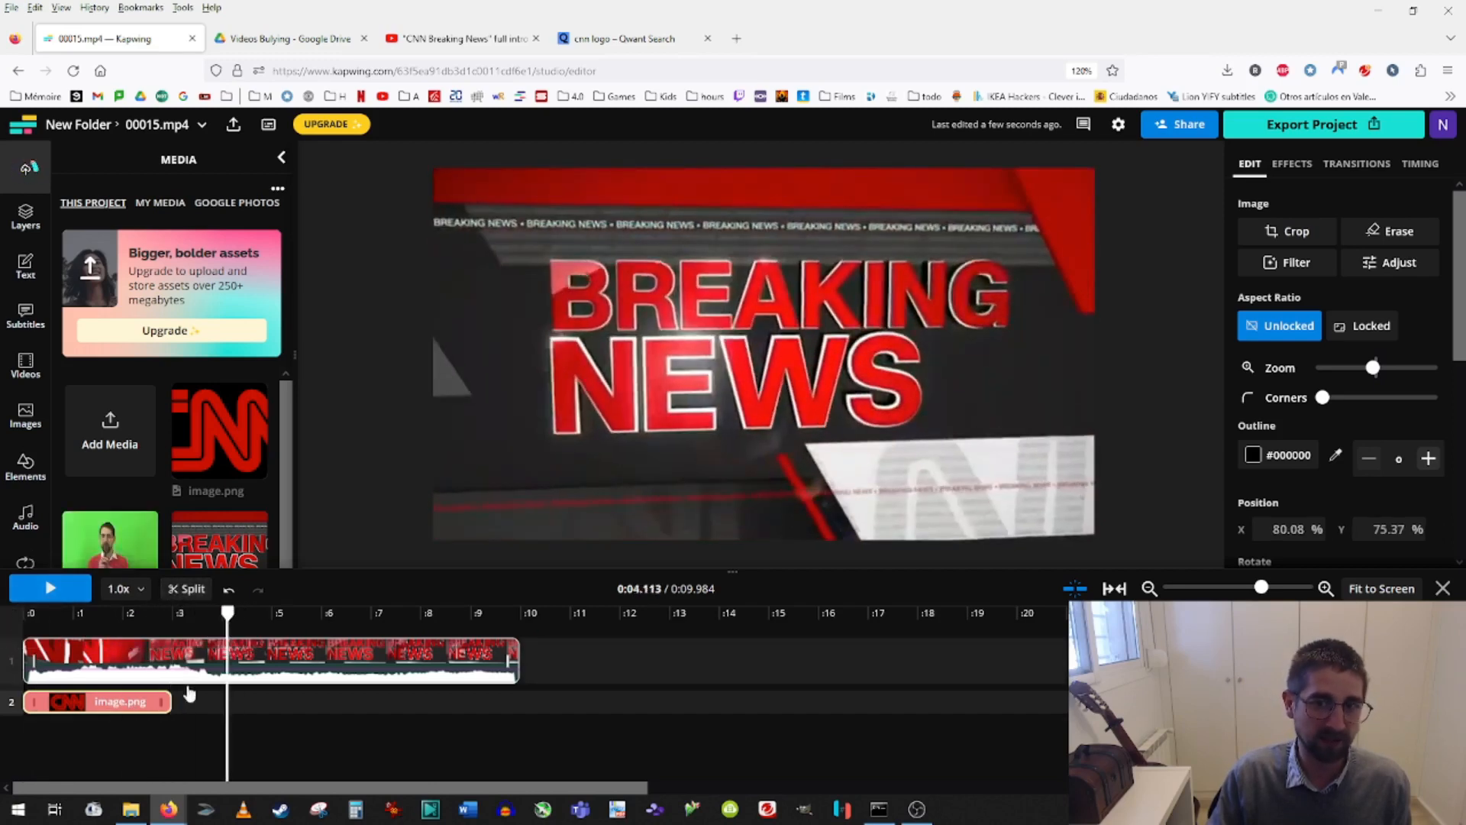
left_click_drag(172, 702, 1069, 701)
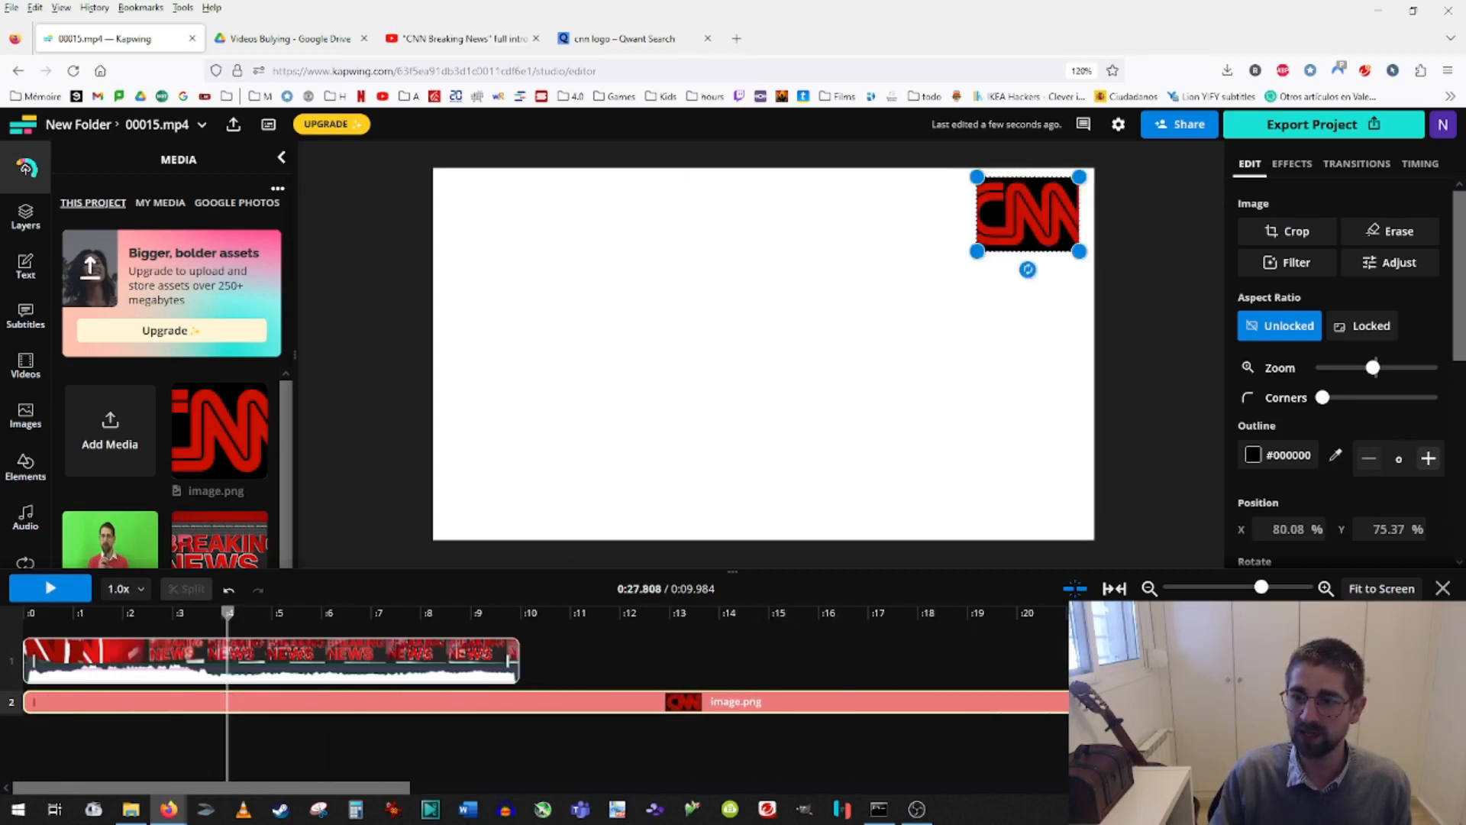
left_click_drag(1405, 701, 1464, 701)
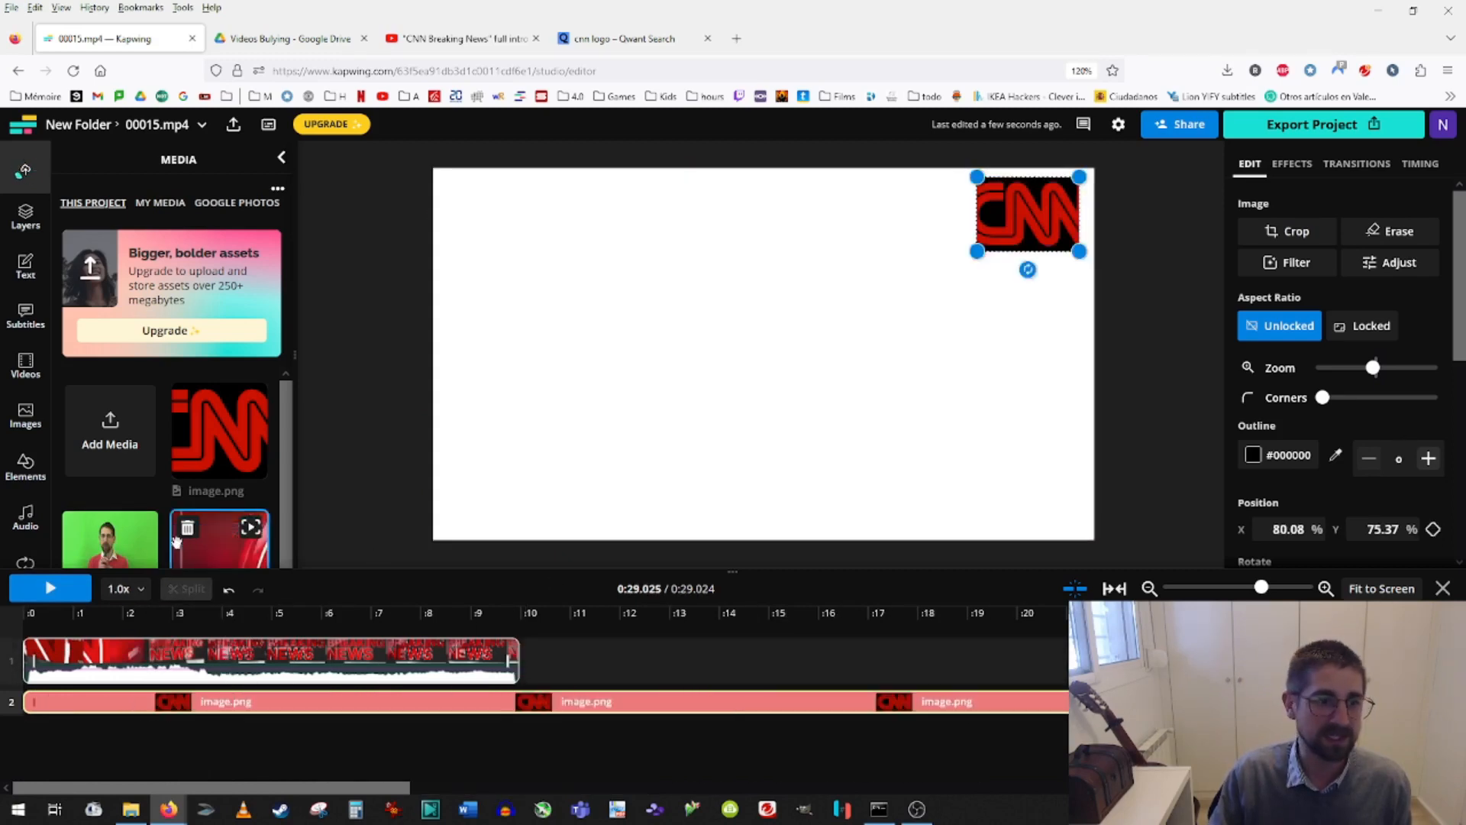
Place the green-screen clip directly after the intro on the first timeline track and split it at about 12.5 seconds.
left_click_drag(219, 538, 153, 649)
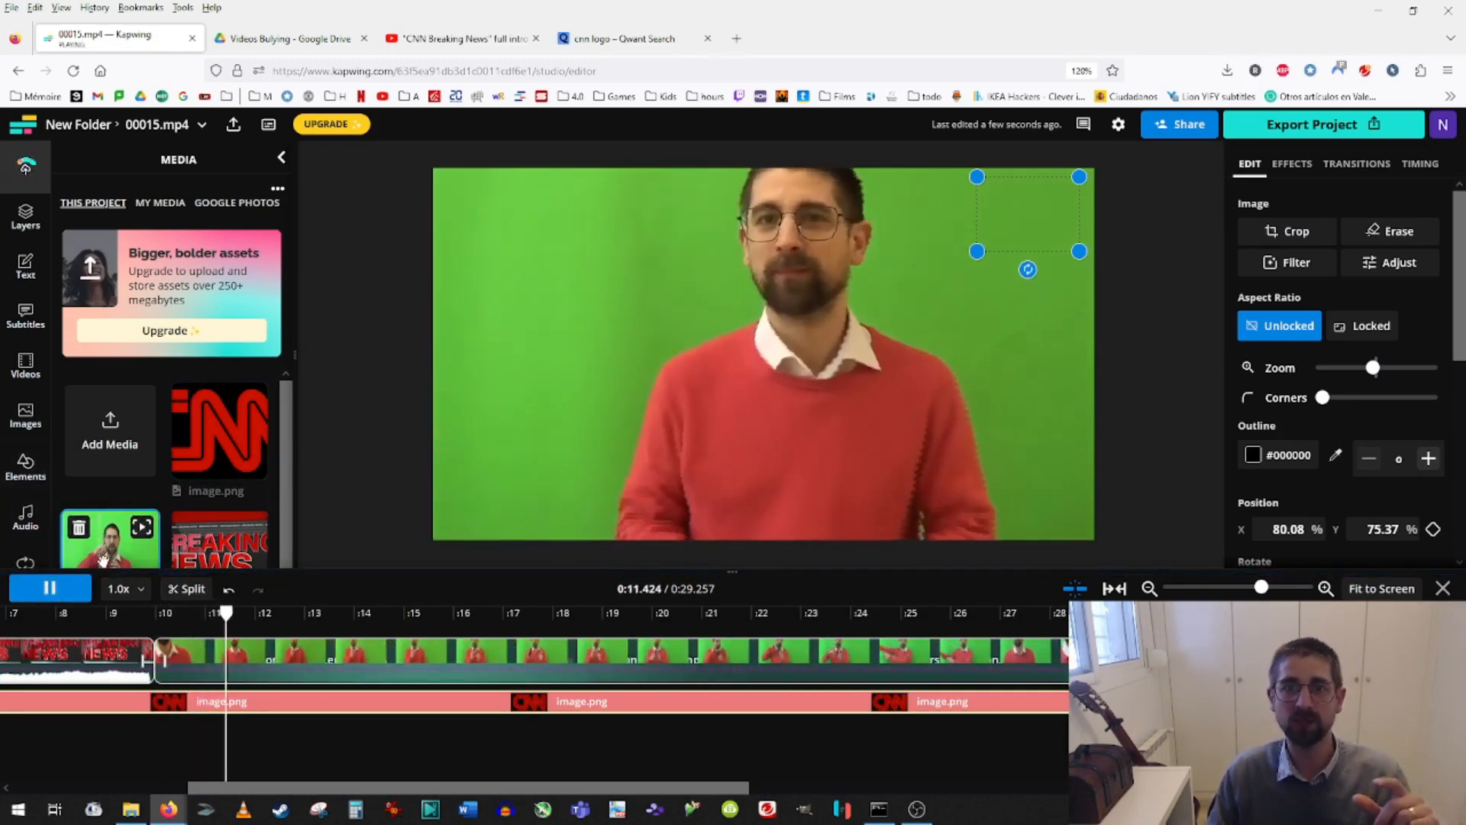
left_click(50, 587)
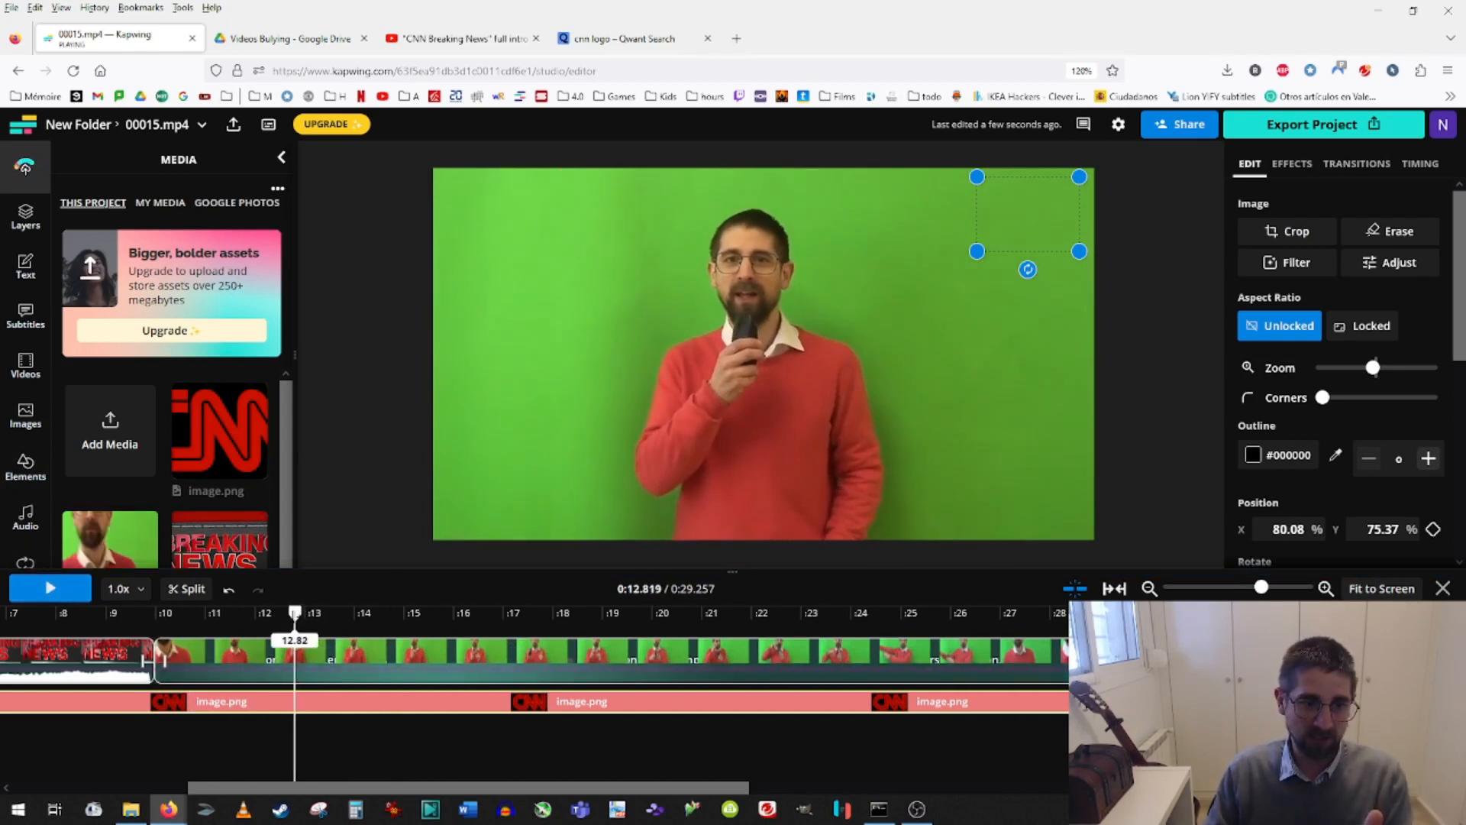
right_click(278, 663)
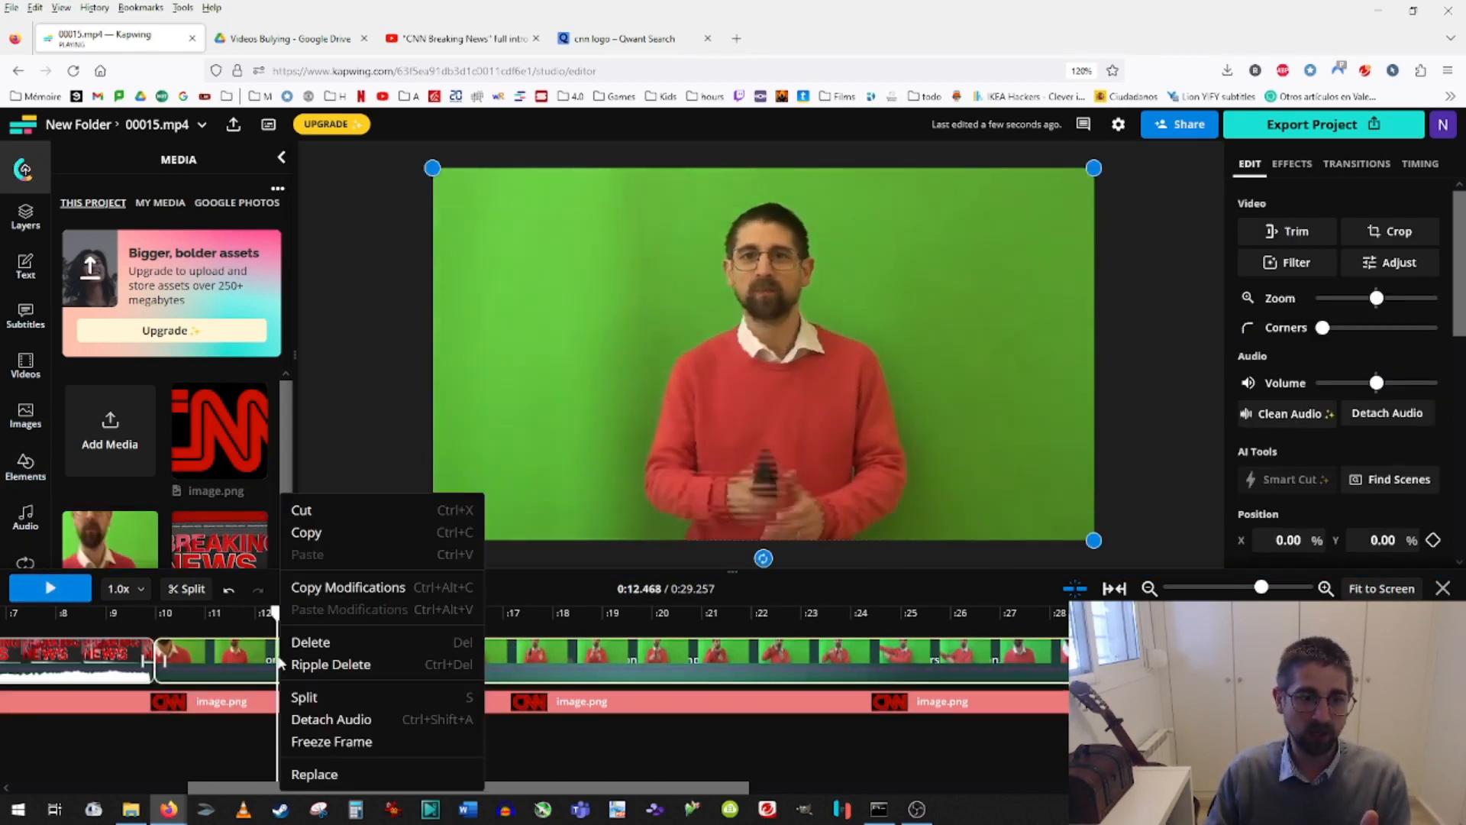
left_click(306, 697)
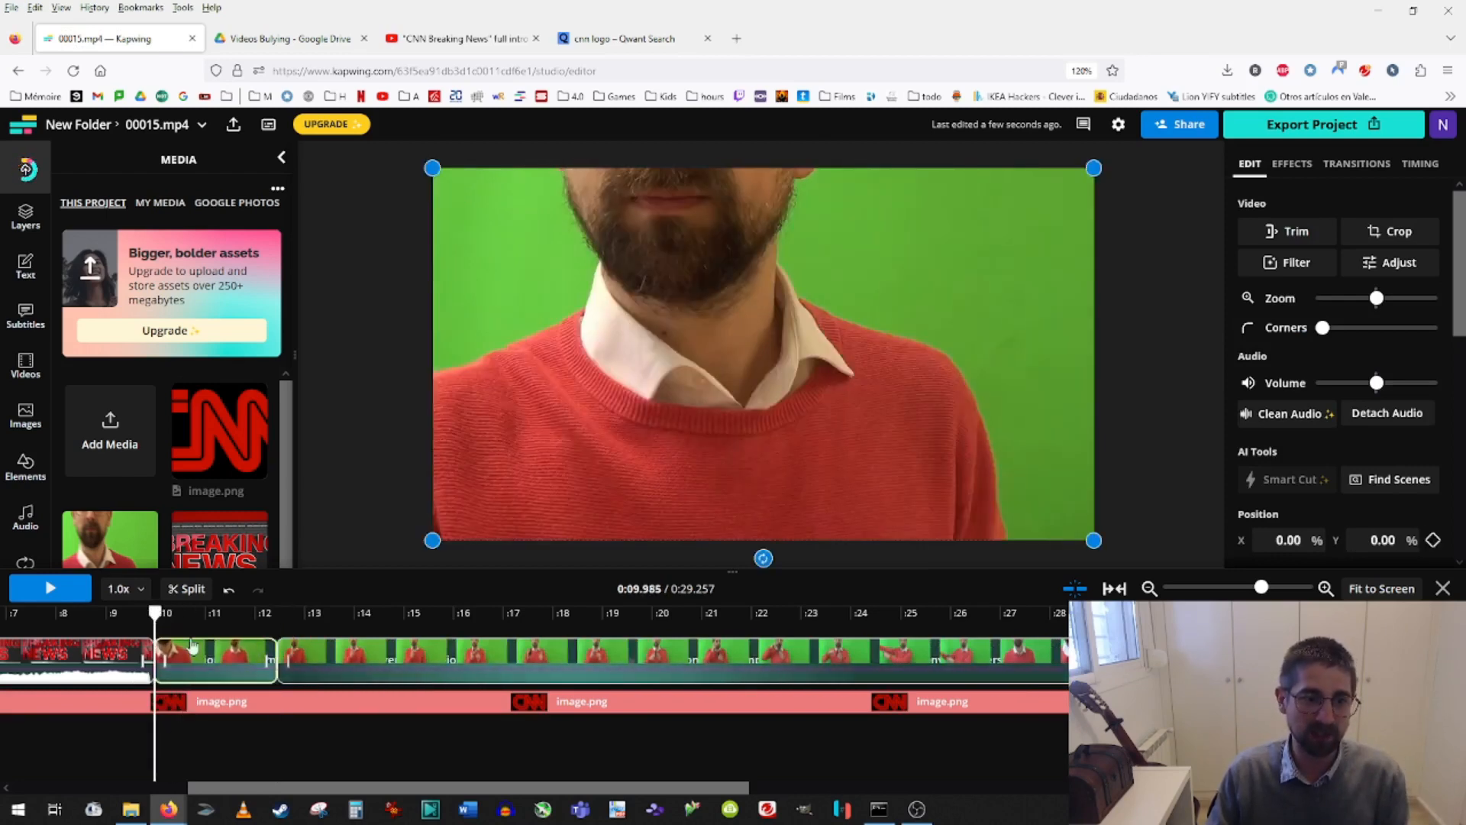
Delete the green-screen clip's opening piece before the split, then close the gap by moving the remaining piece up against the intro.
left_click(153, 616)
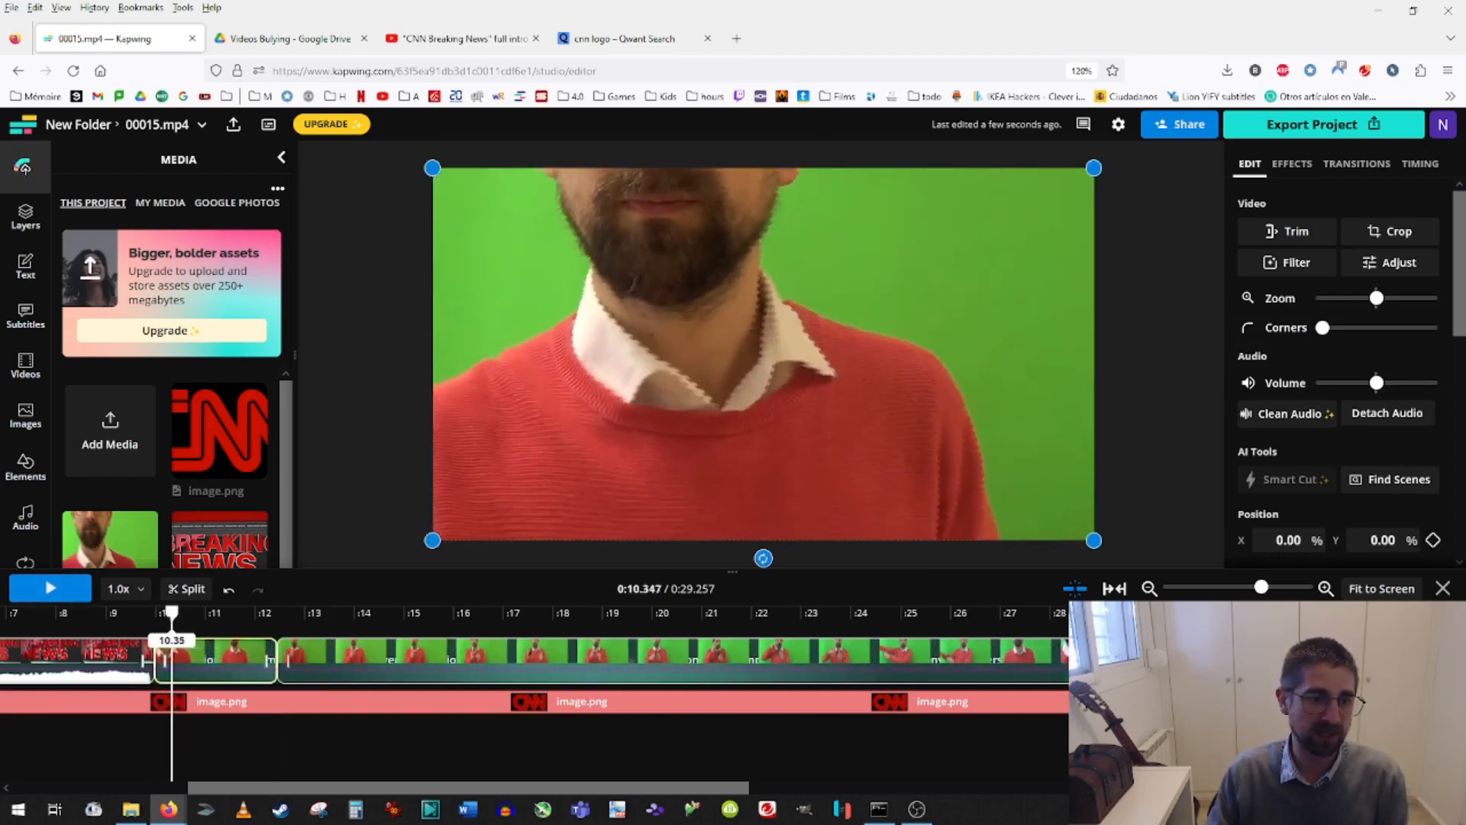
left_click(67, 587)
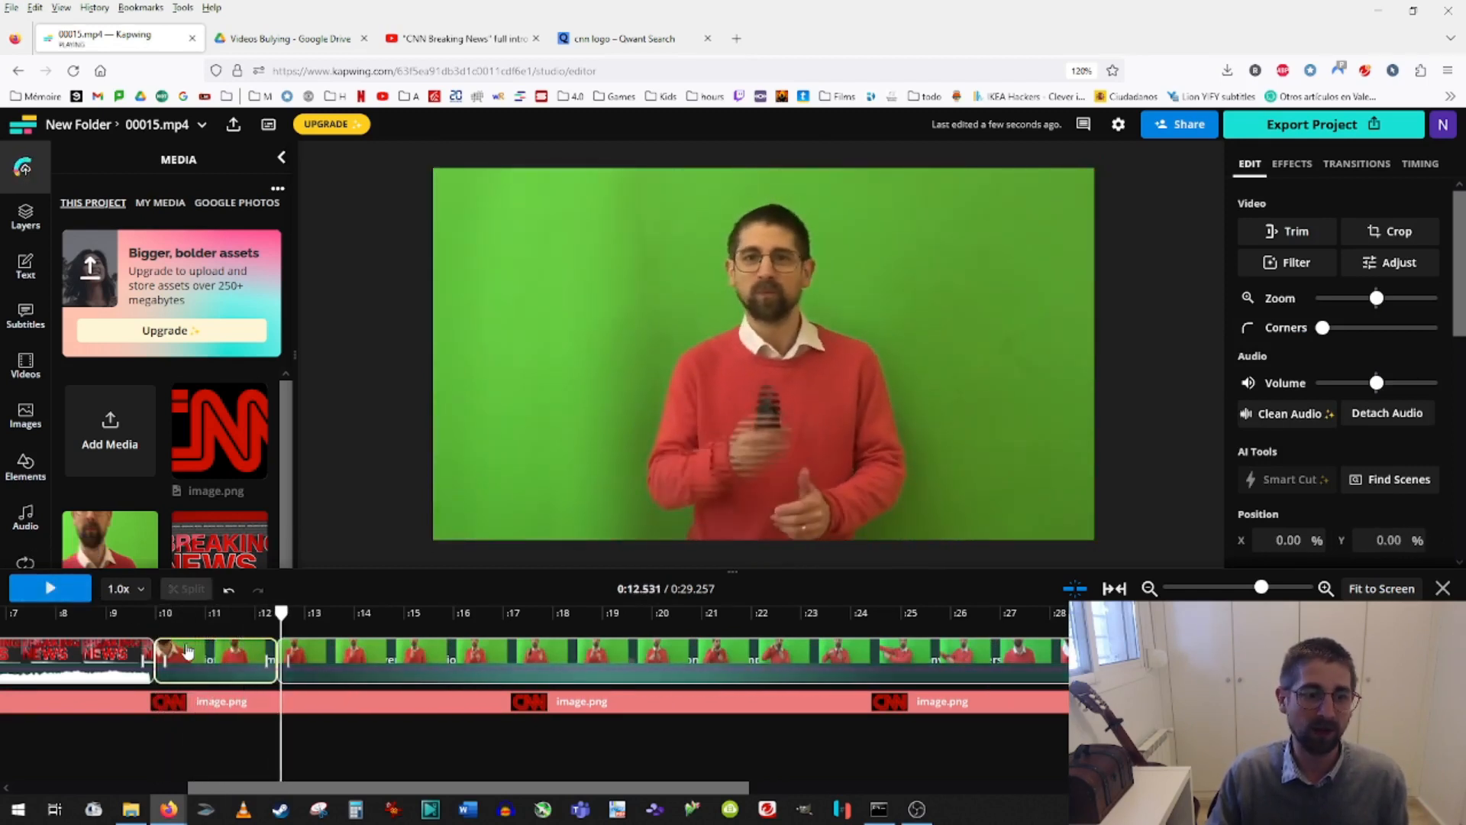
key("Delete")
left_click_drag(325, 655, 235, 663)
left_click(82, 598)
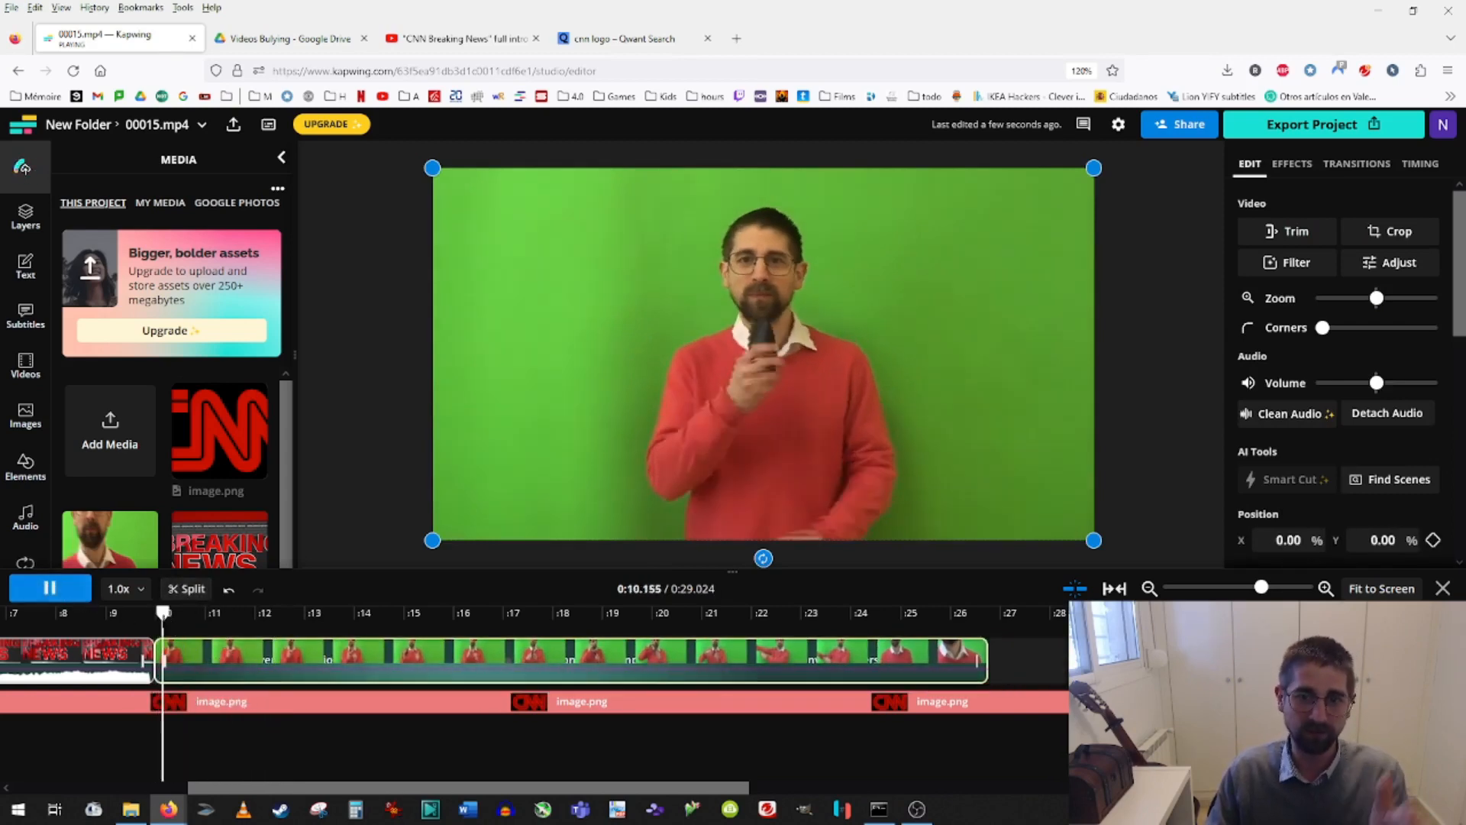
Shift the green-screen clip to start at about 13 seconds and move it toward the canvas's lower left, away from the CNN logo.
left_click(252, 709)
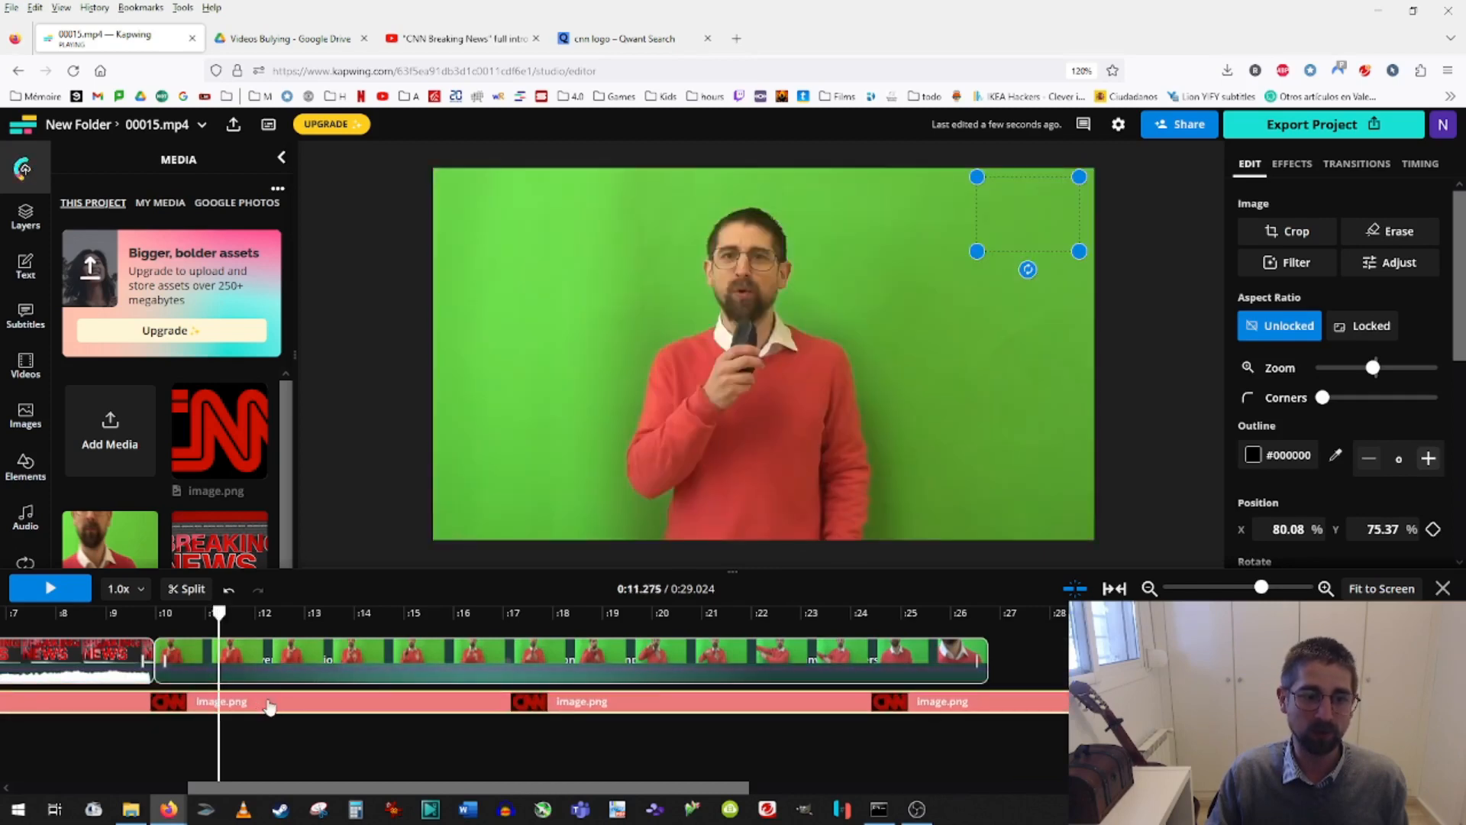
right_click(269, 707)
left_click(219, 671)
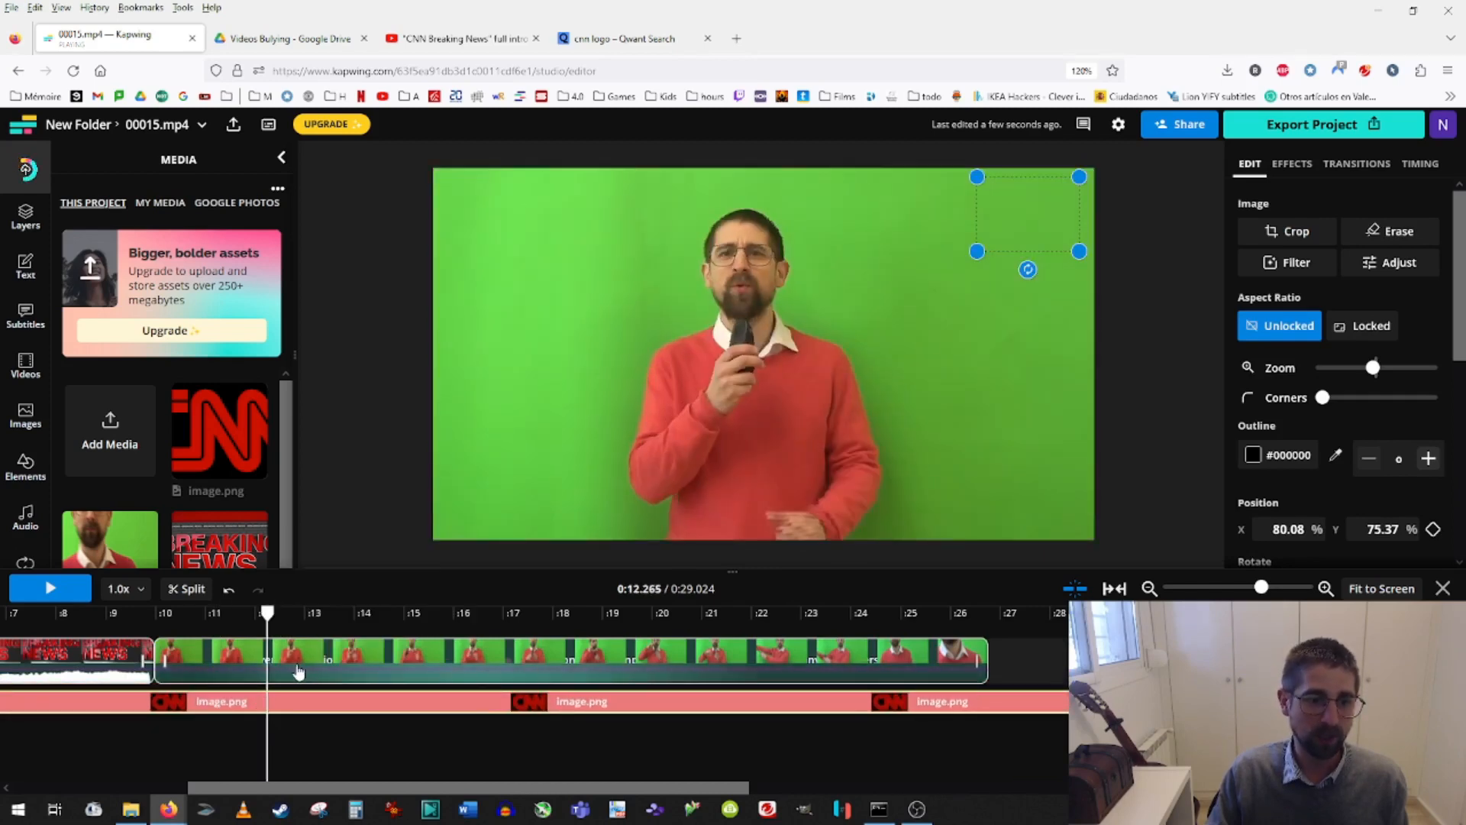
left_click_drag(298, 672, 455, 666)
left_click_drag(647, 412, 501, 476)
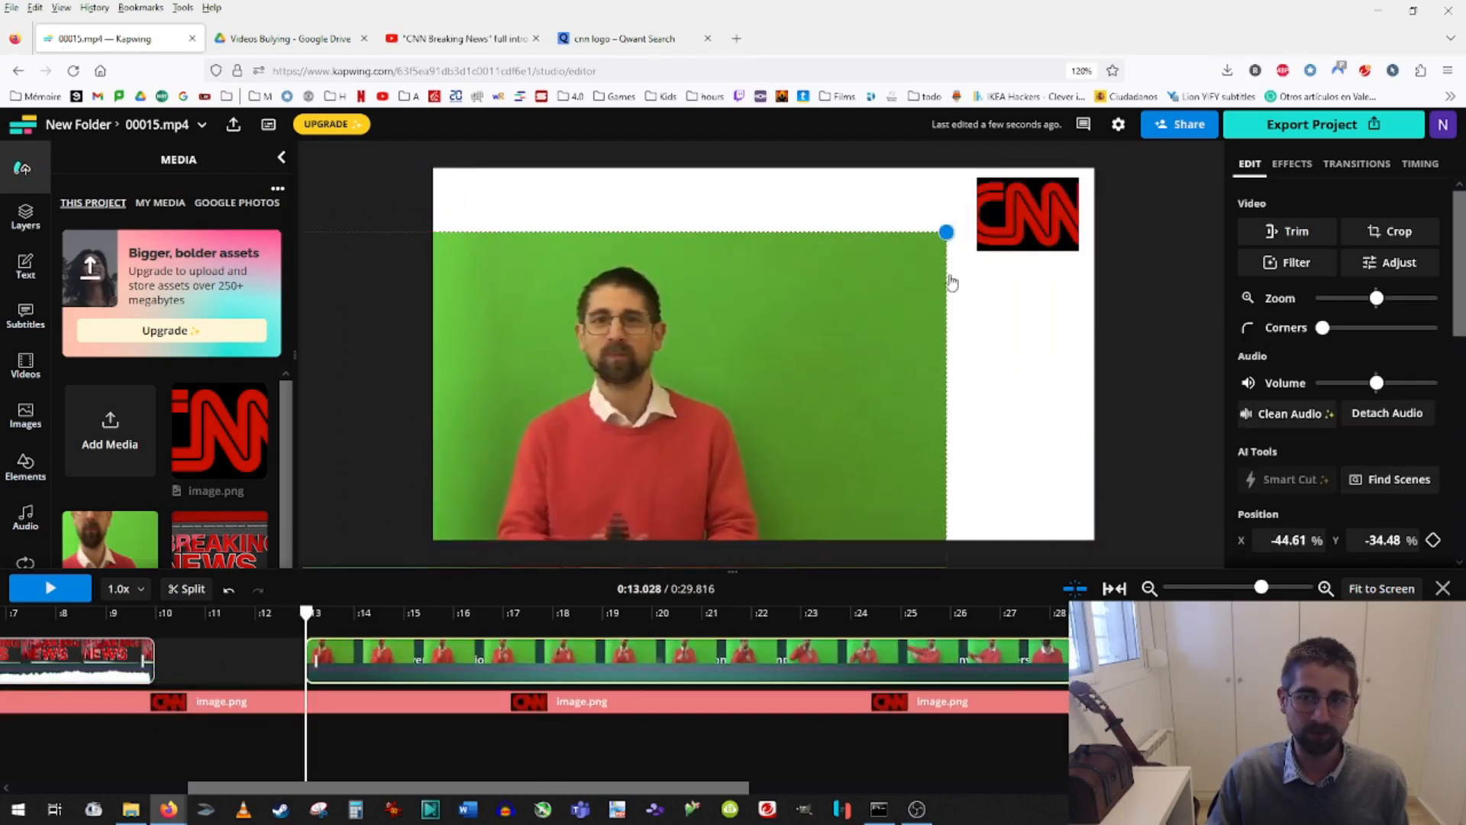
Bring the CNN logo forward, widen it, and place it in the canvas's upper right at about X 77%, Y 73%.
left_click(1010, 210)
right_click(1010, 207)
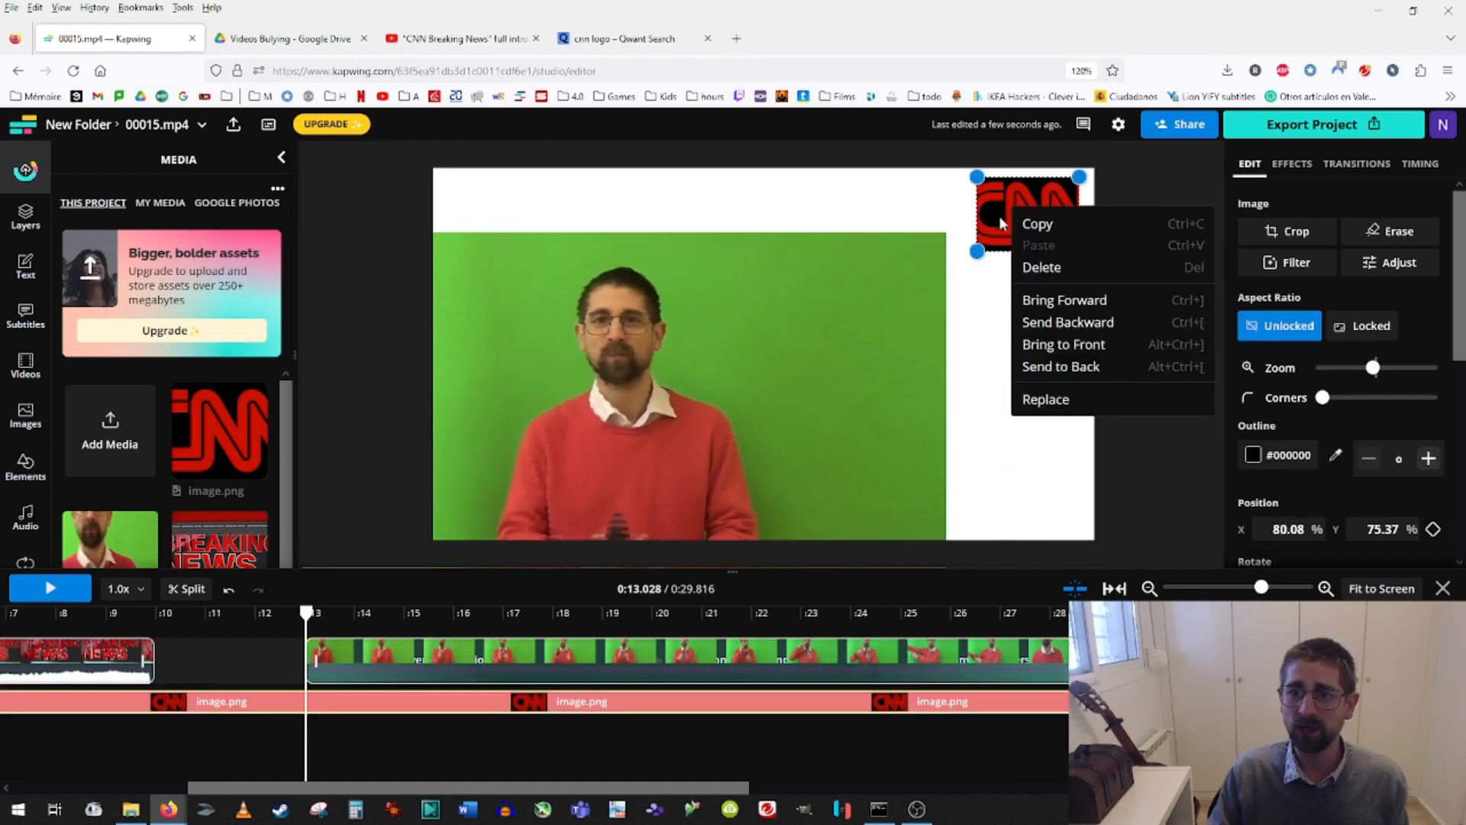
left_click(1050, 301)
left_click_drag(1012, 229, 806, 334)
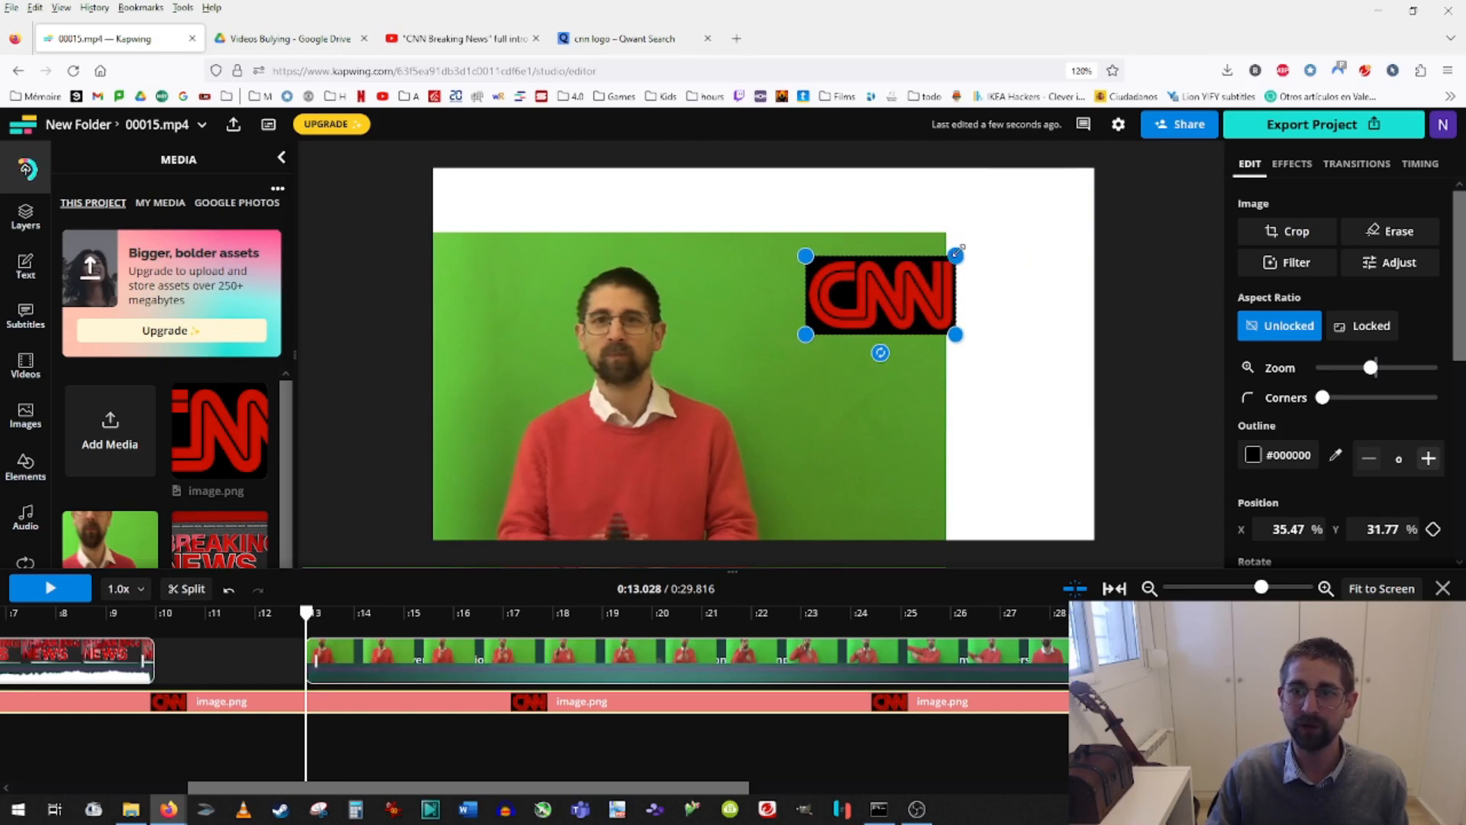
left_click_drag(958, 252, 1047, 217)
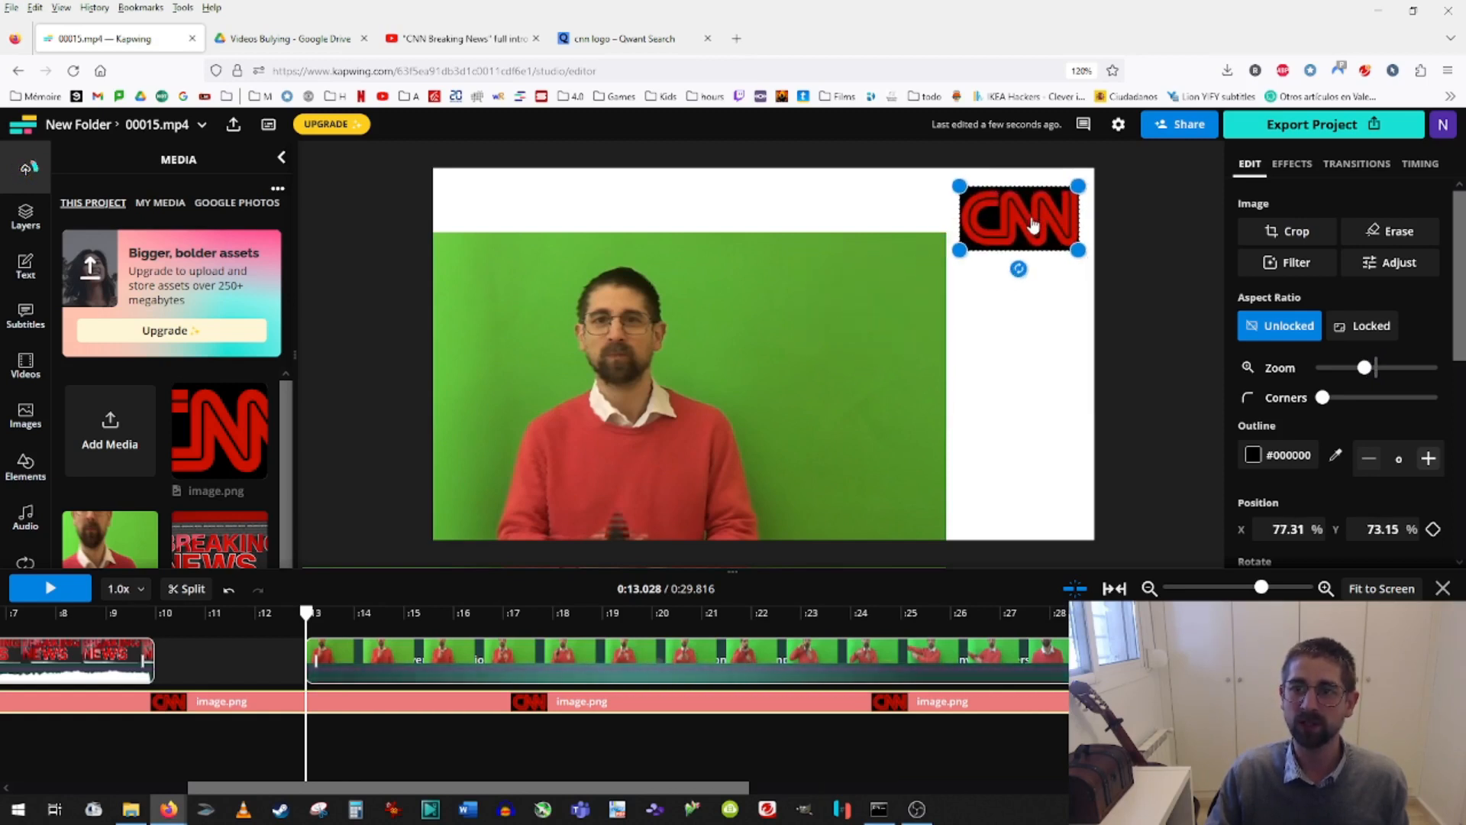
Centre the green-screen clip so it fills the canvas, and move it on the timeline to start directly after the intro.
left_click_drag(821, 320, 959, 252)
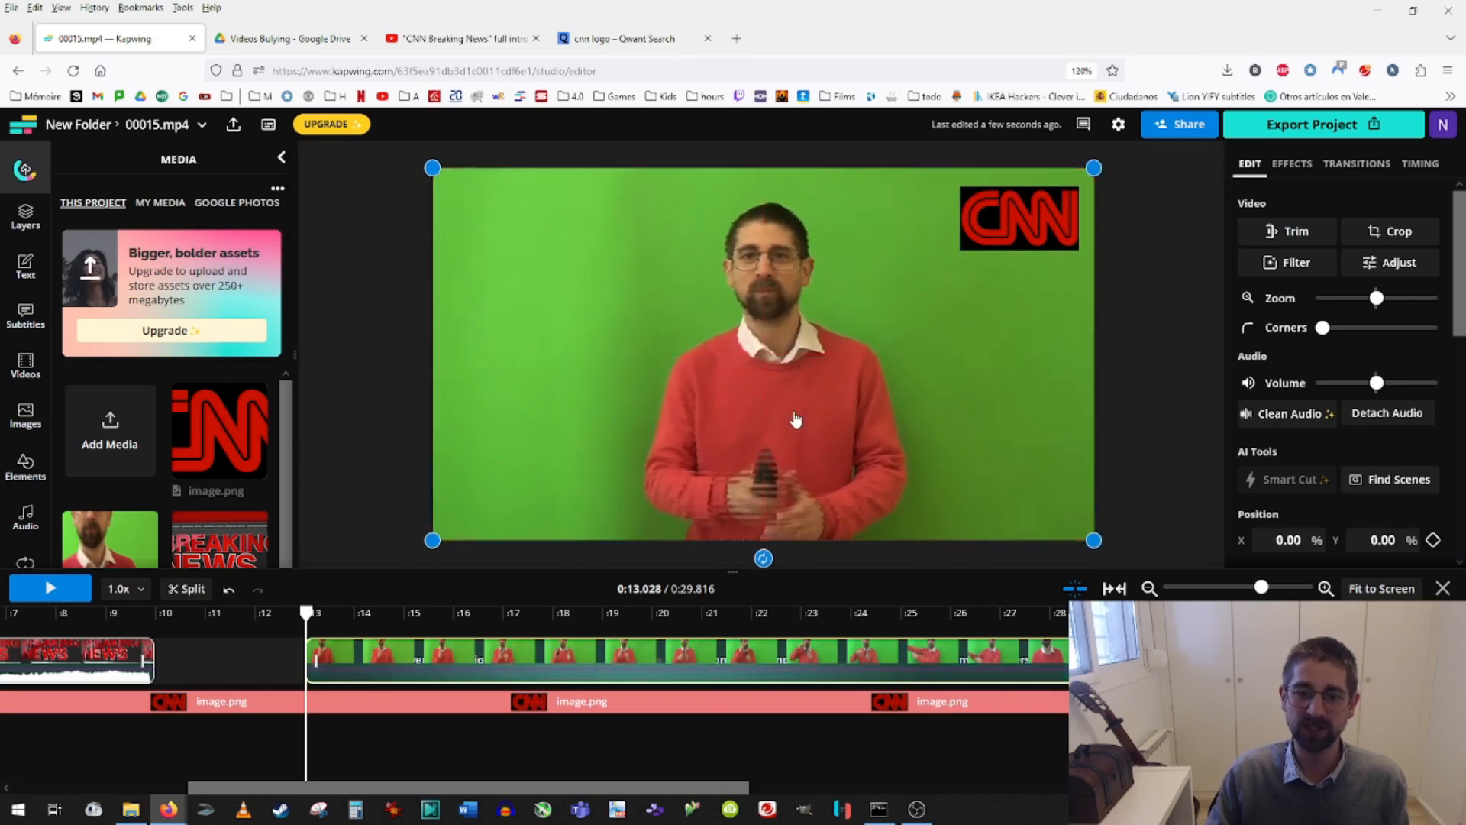
left_click_drag(317, 672, 165, 671)
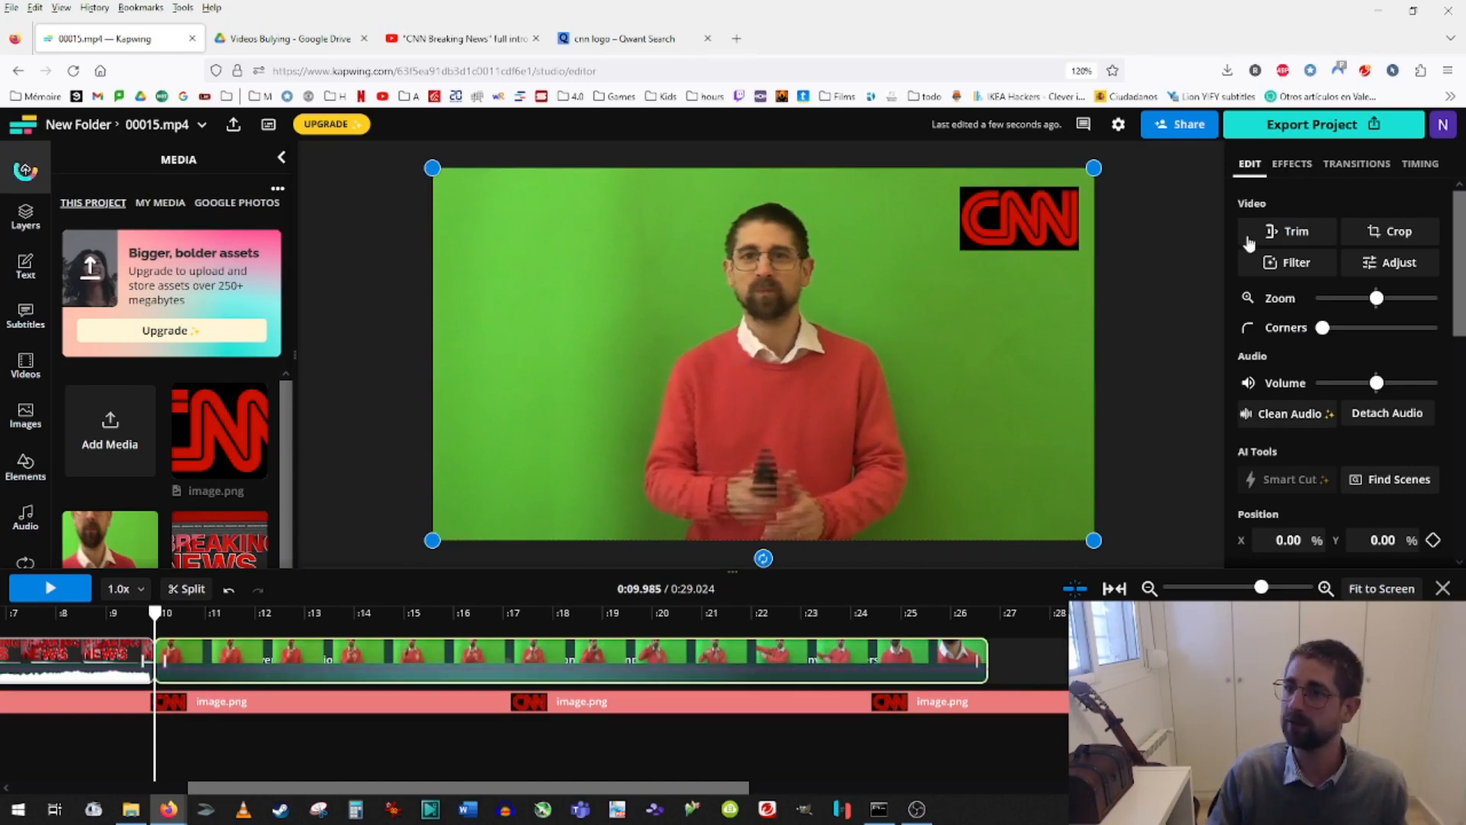
Apply the Chroma Key effect with a raised threshold to the presenter clip, and shift the clip slightly left on the canvas.
left_click(1299, 169)
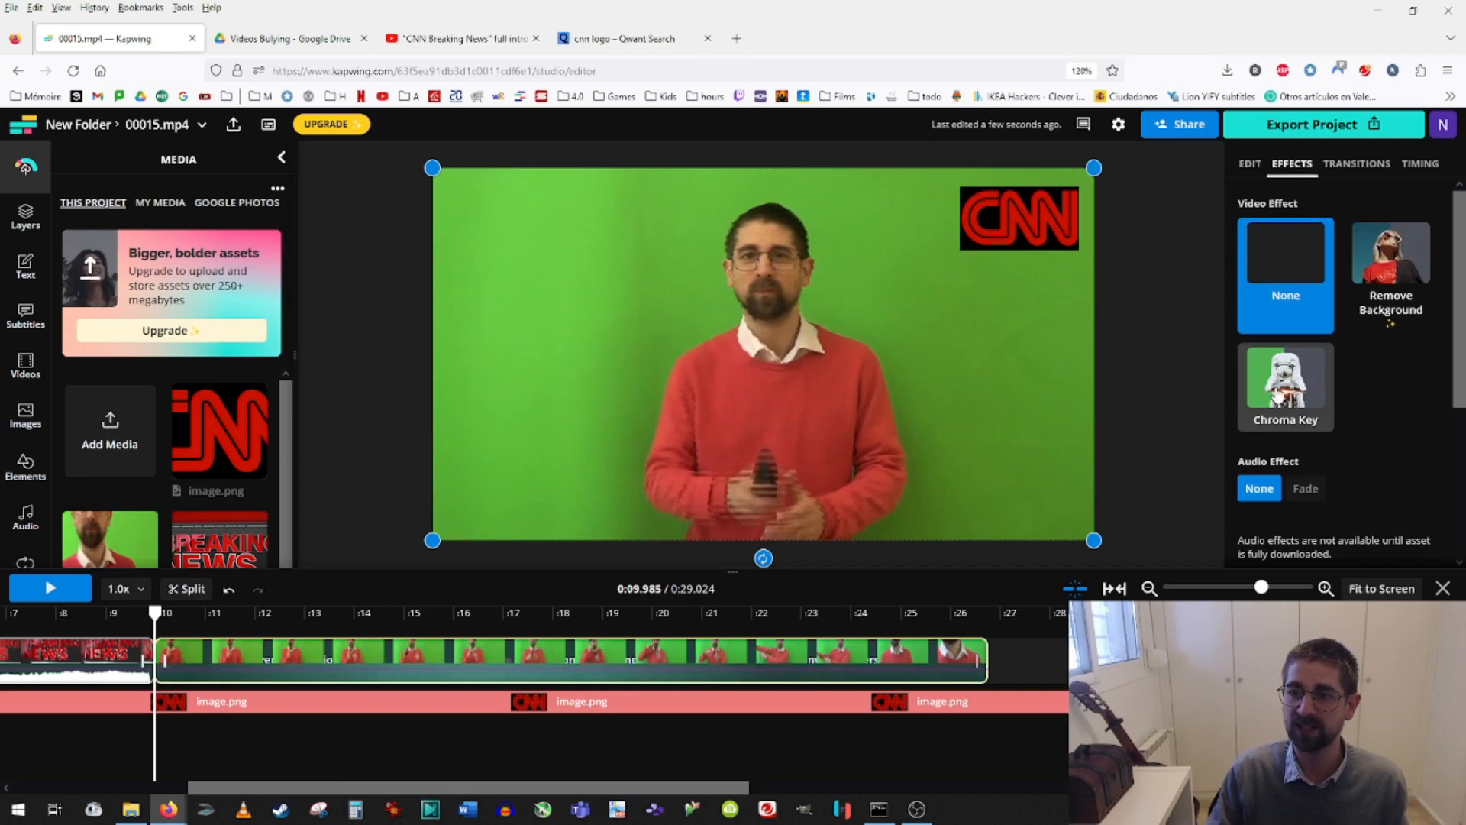
left_click(1278, 396)
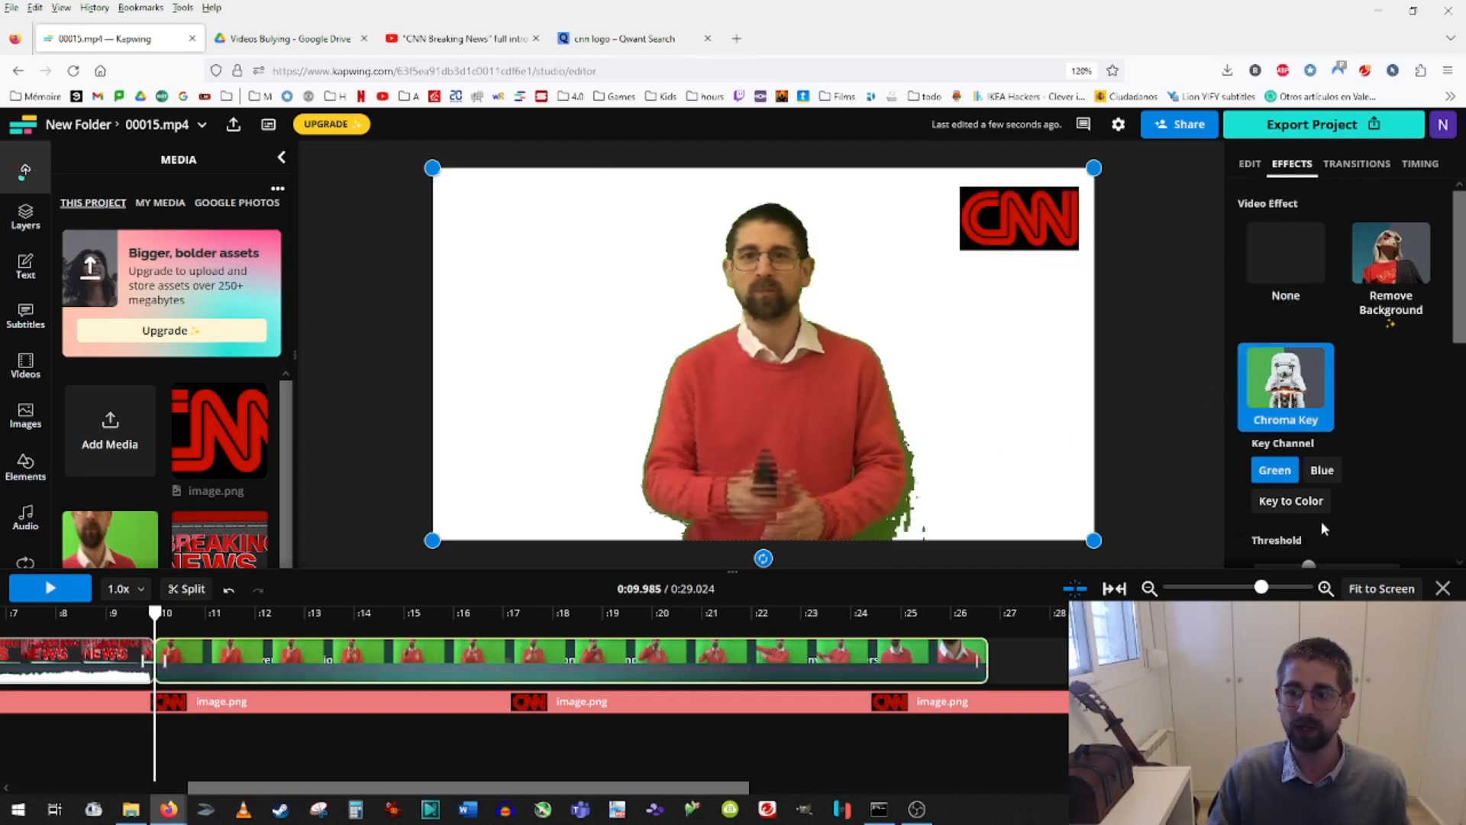
scroll(1321, 520, "down", 2)
left_click_drag(1308, 443, 1349, 446)
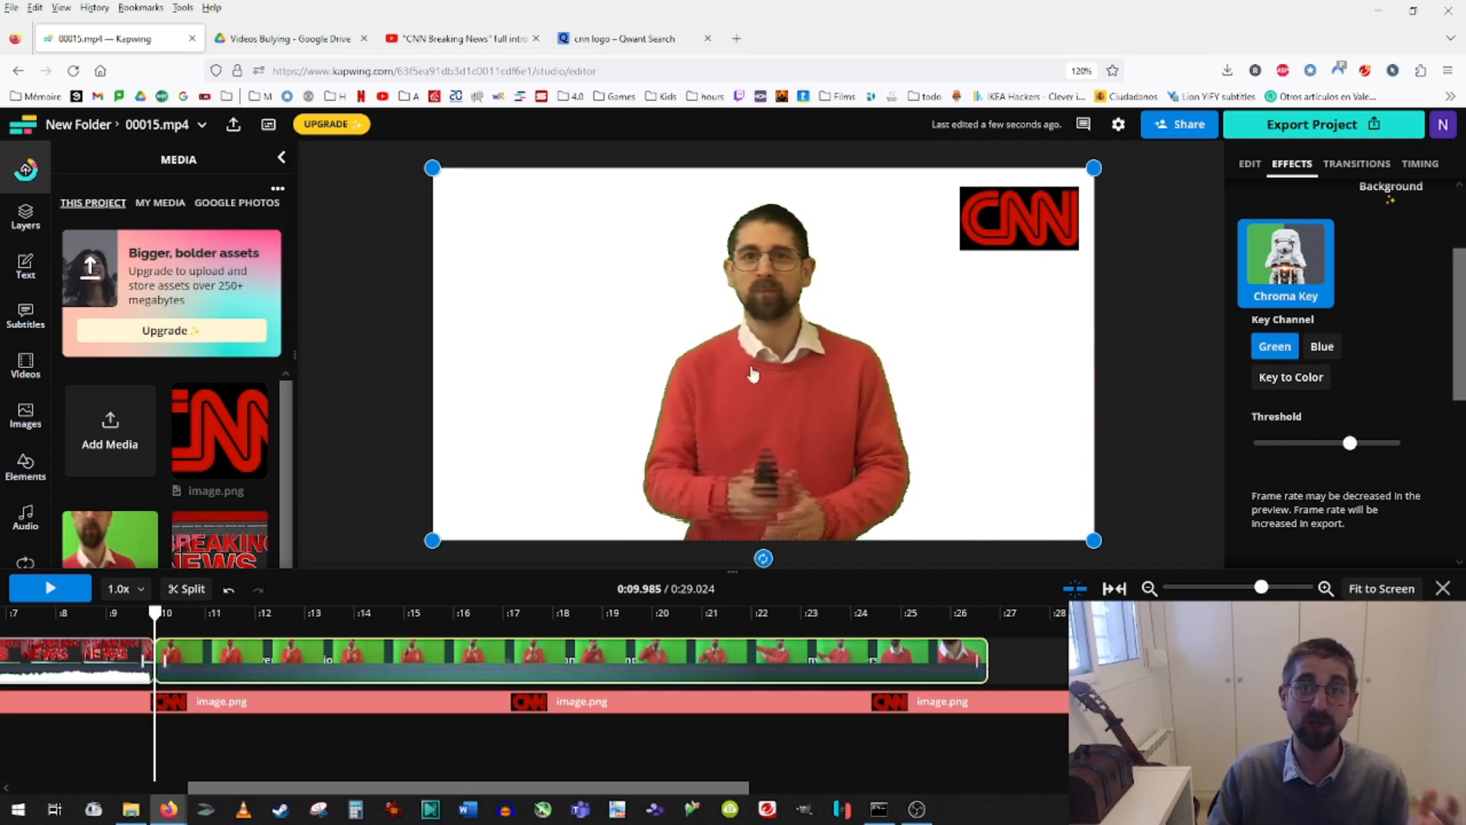
left_click_drag(719, 363, 710, 386)
Switch to Qwant and search its images for "new york times square".
left_click(608, 43)
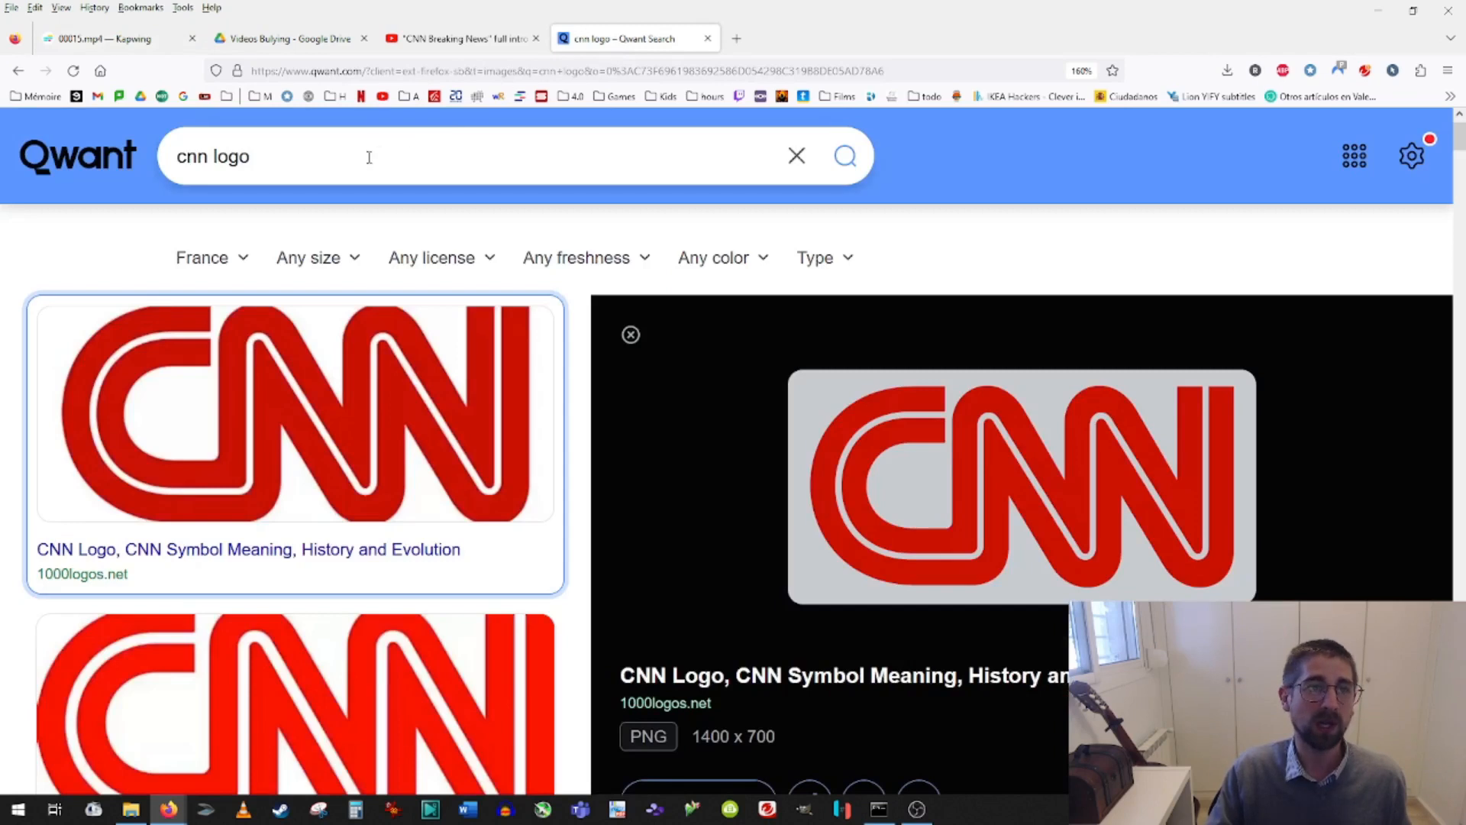
type("new ")
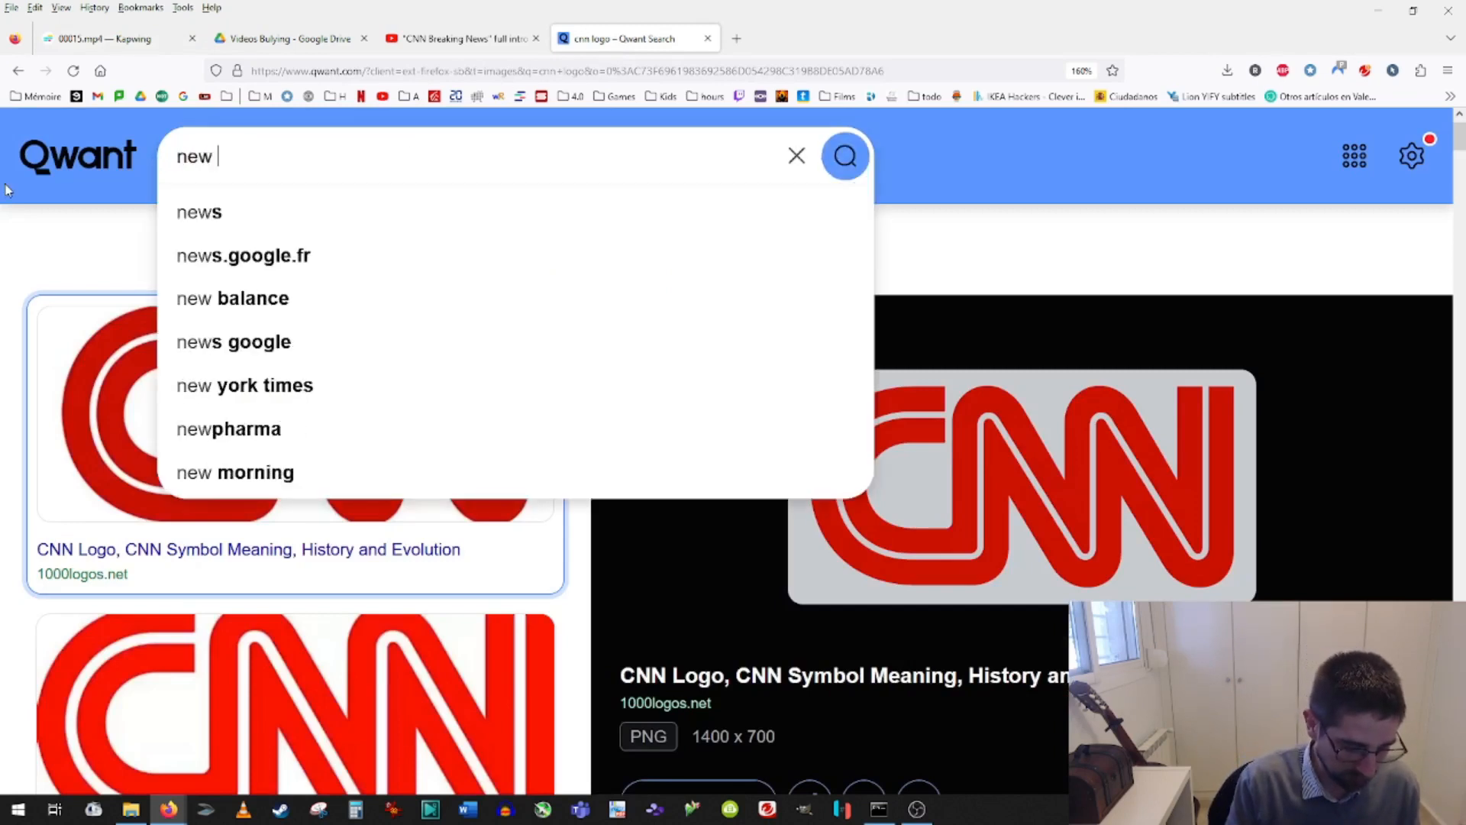
type("york")
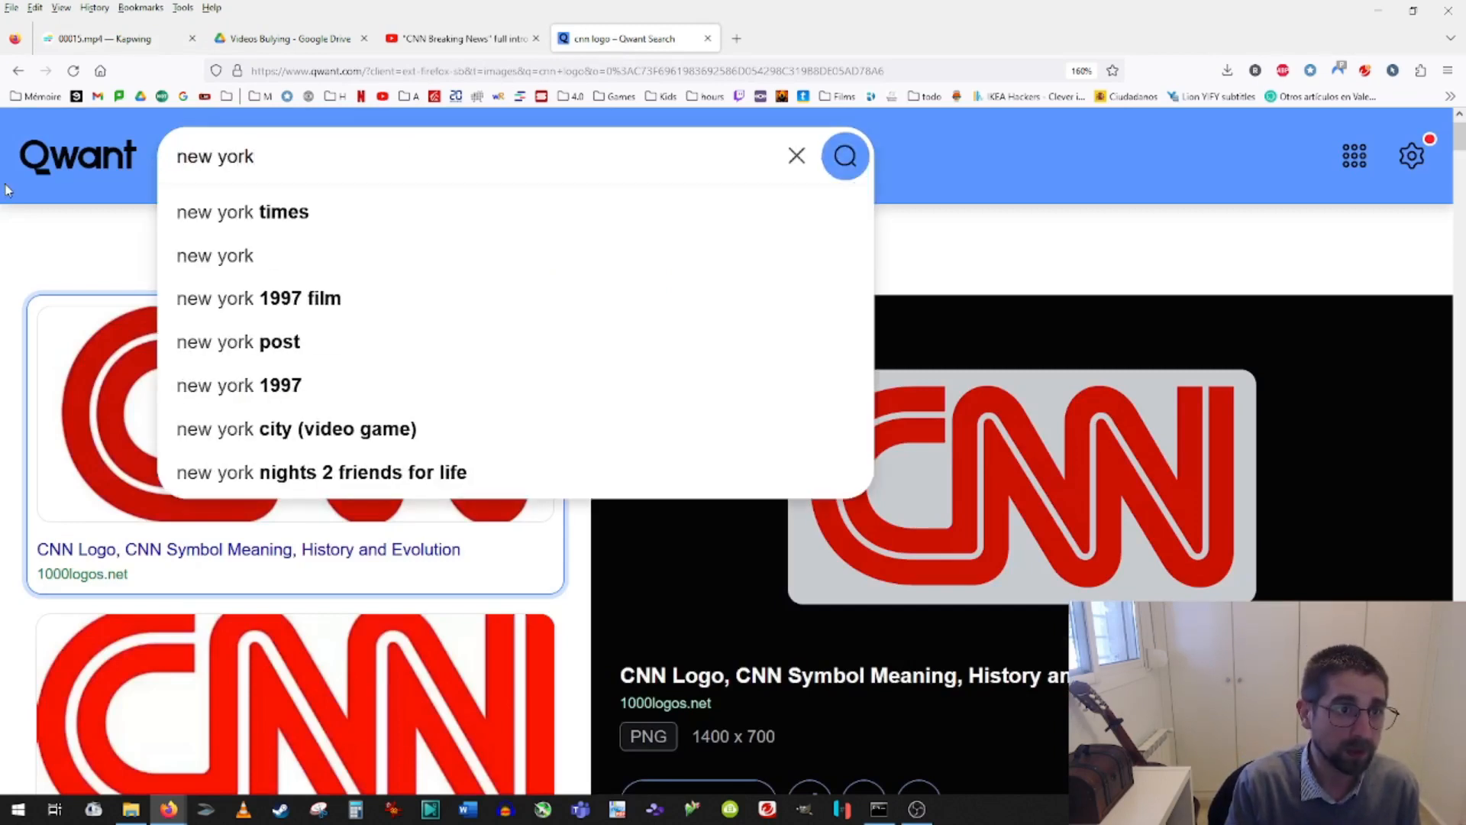
type(" time")
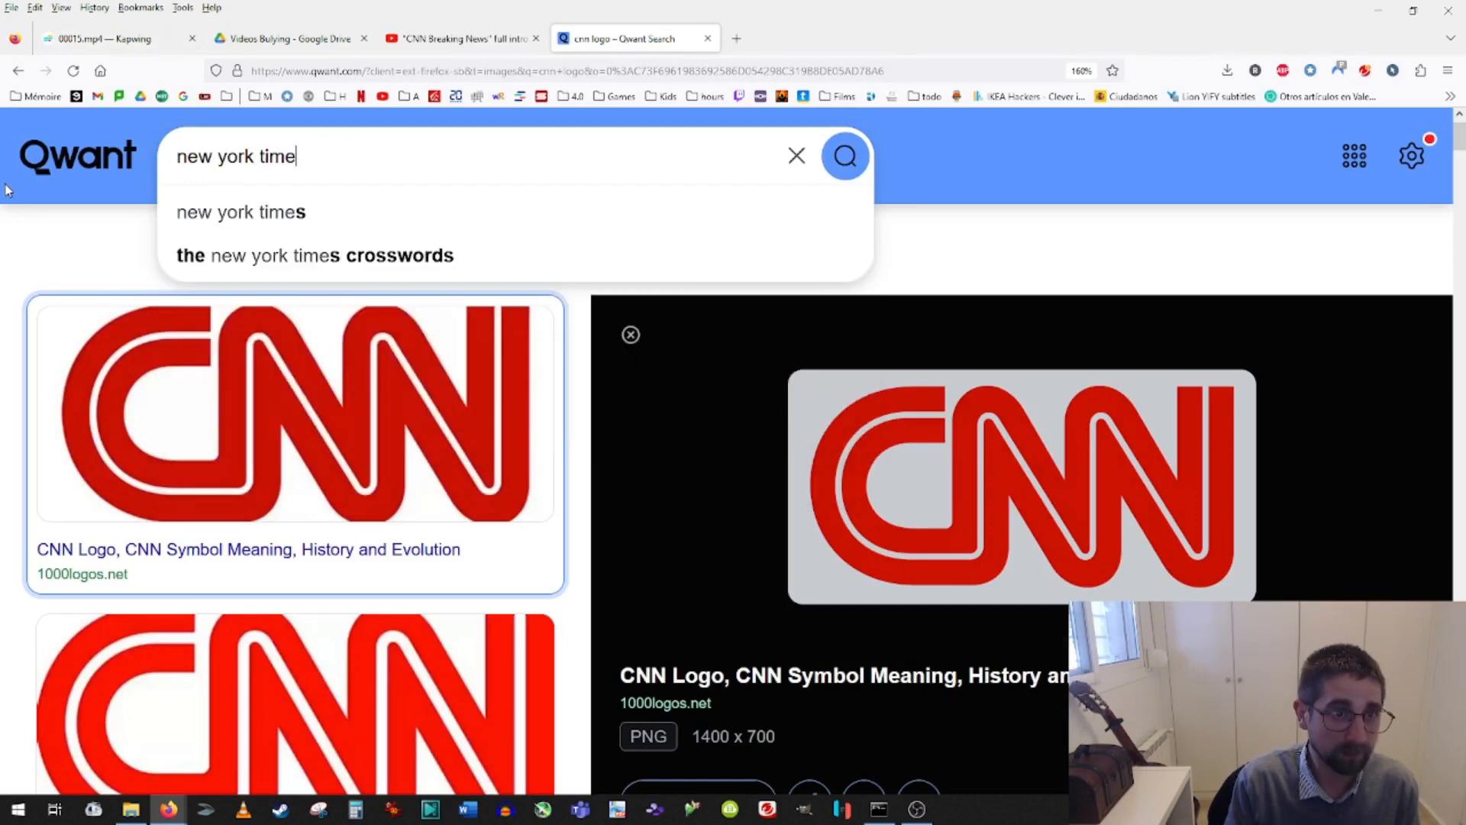
type("s q")
key("BackSpace")
type("s")
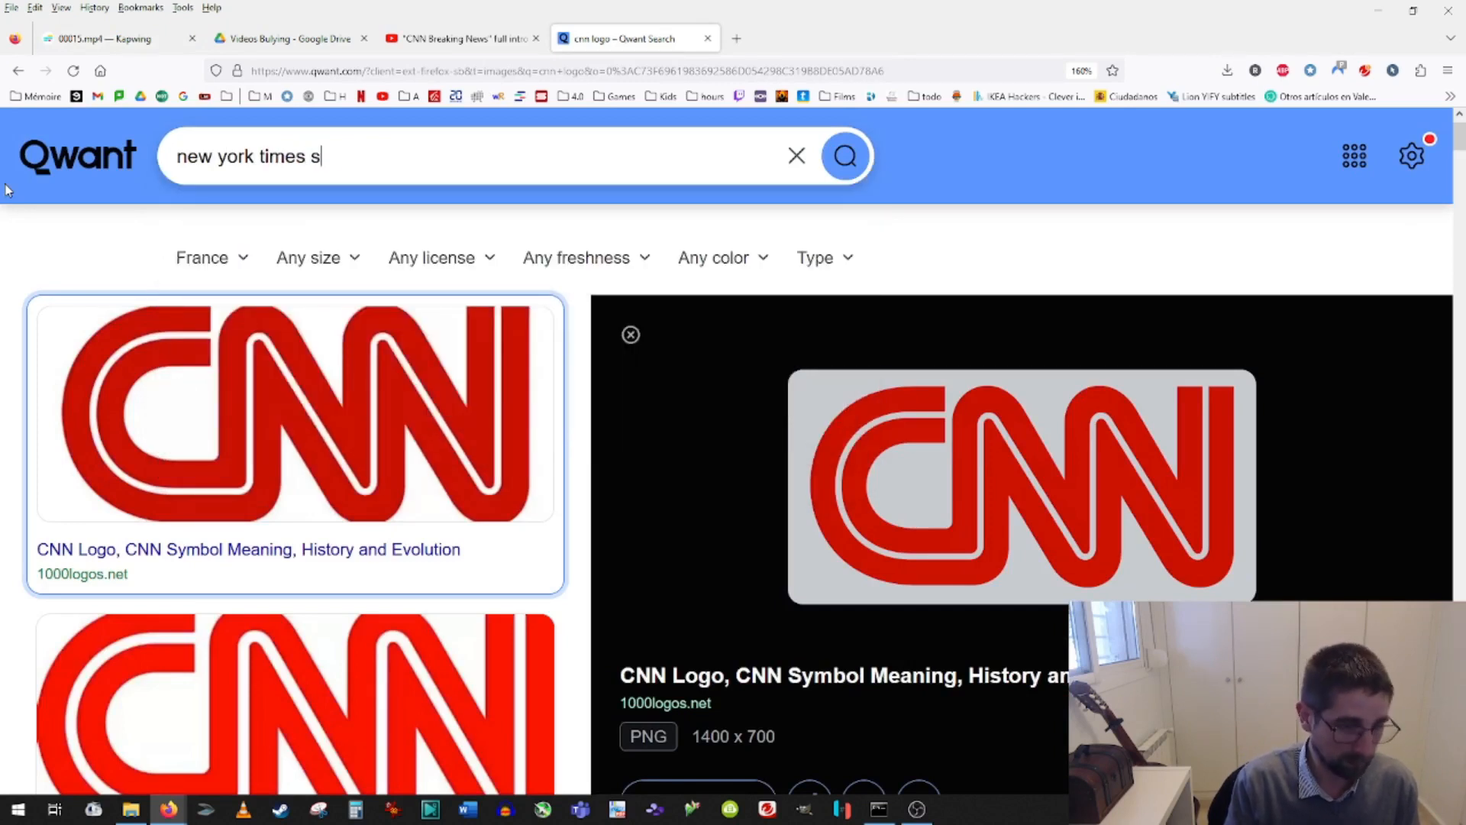
type("quare")
key("Return")
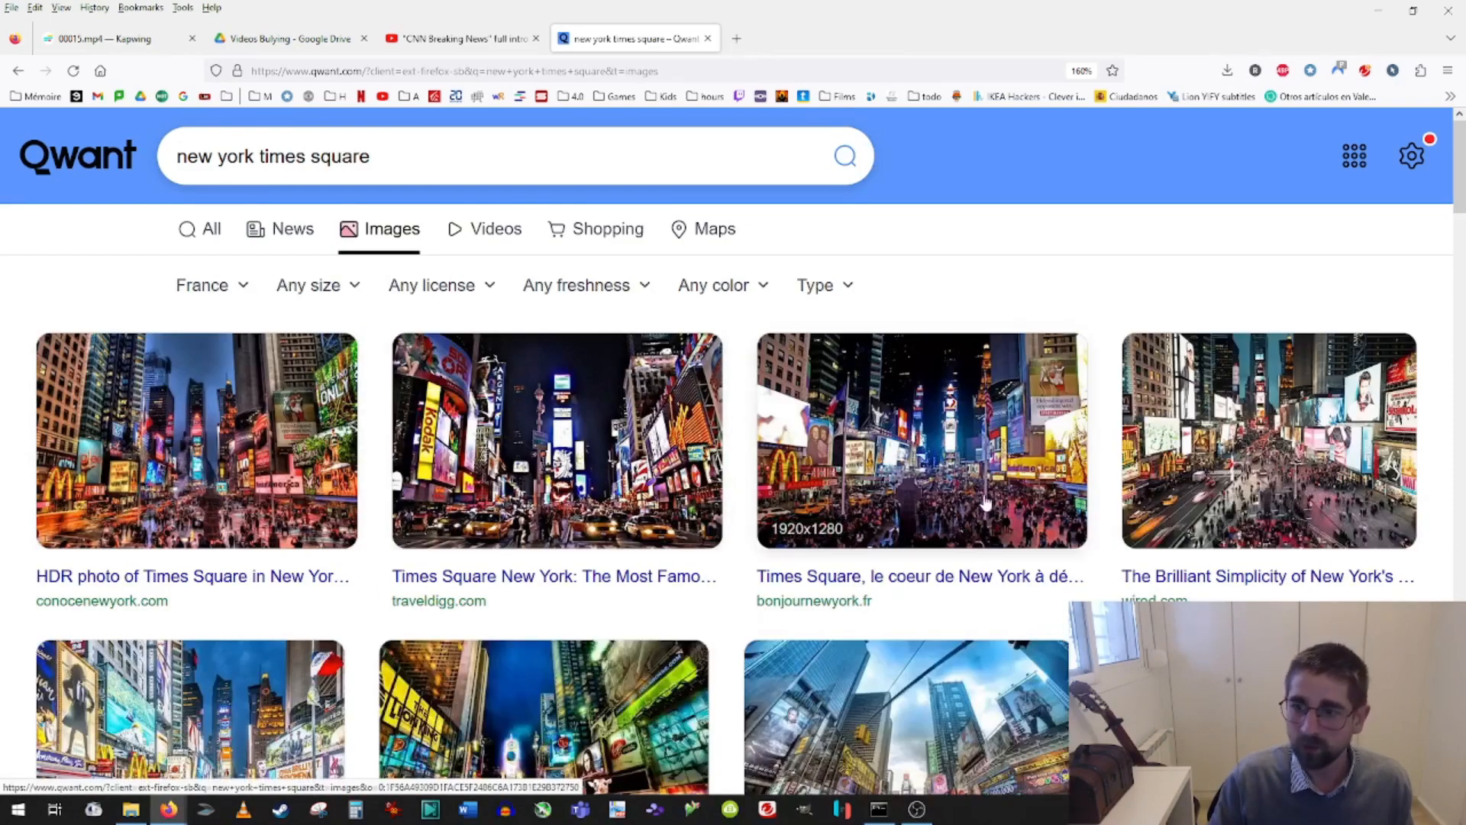
Copy the nypost.com image of Times Square buildings with LED signs and paste it into the Kapwing project at the presenter clip's start.
scroll(904, 512, "down", 3)
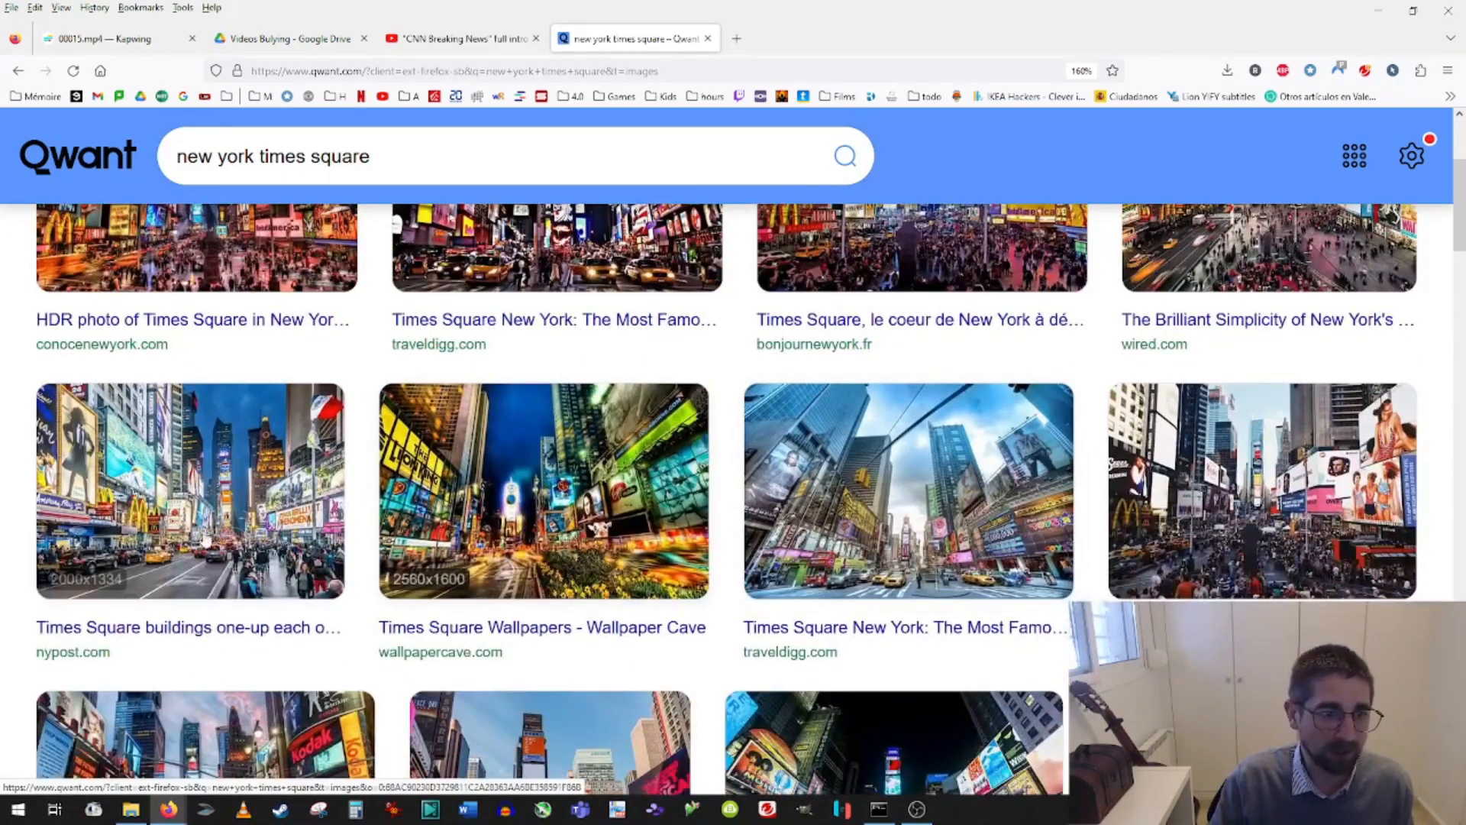
left_click(191, 489)
right_click(963, 392)
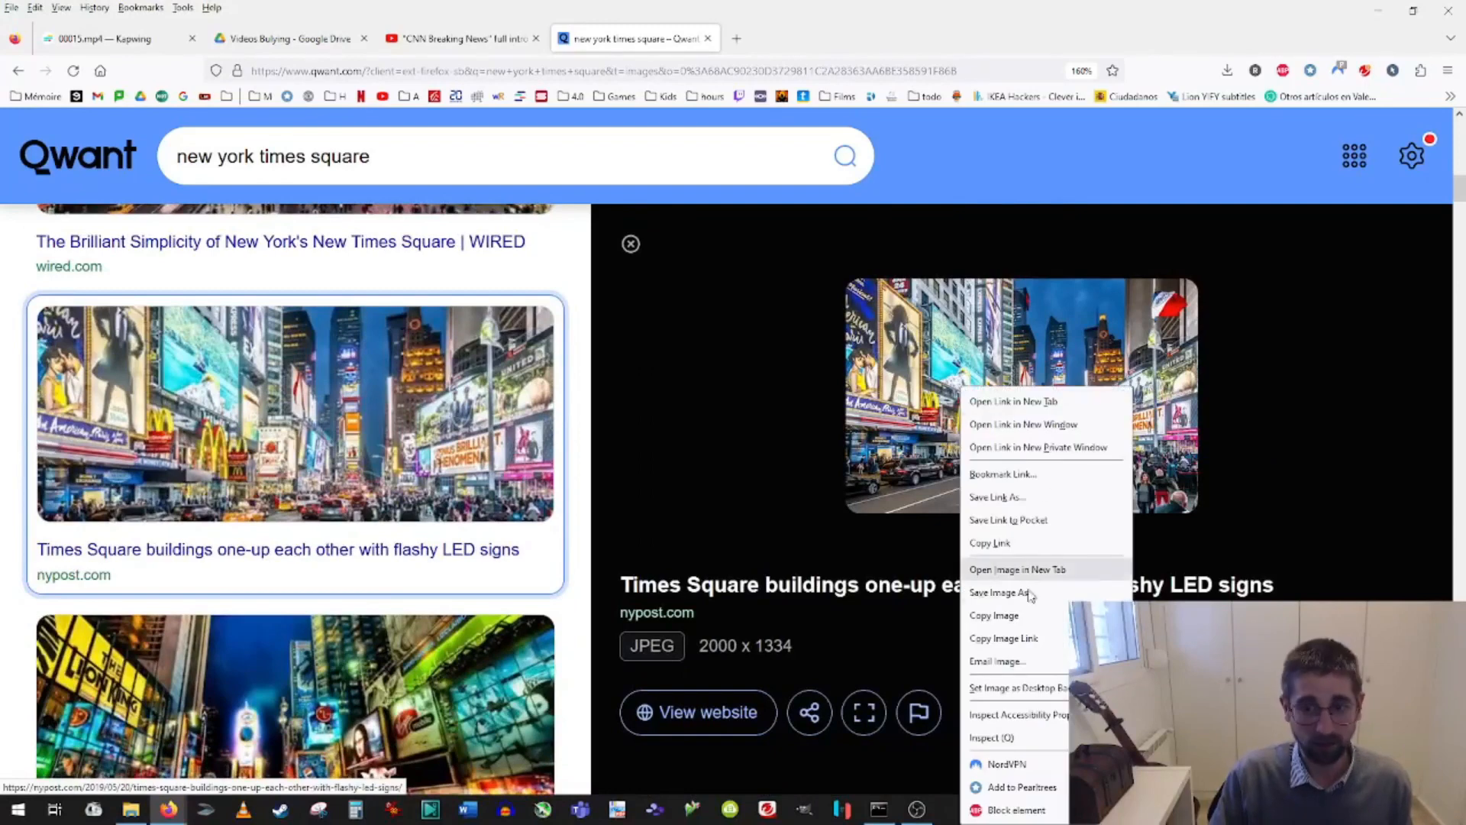
left_click(993, 608)
left_click(115, 38)
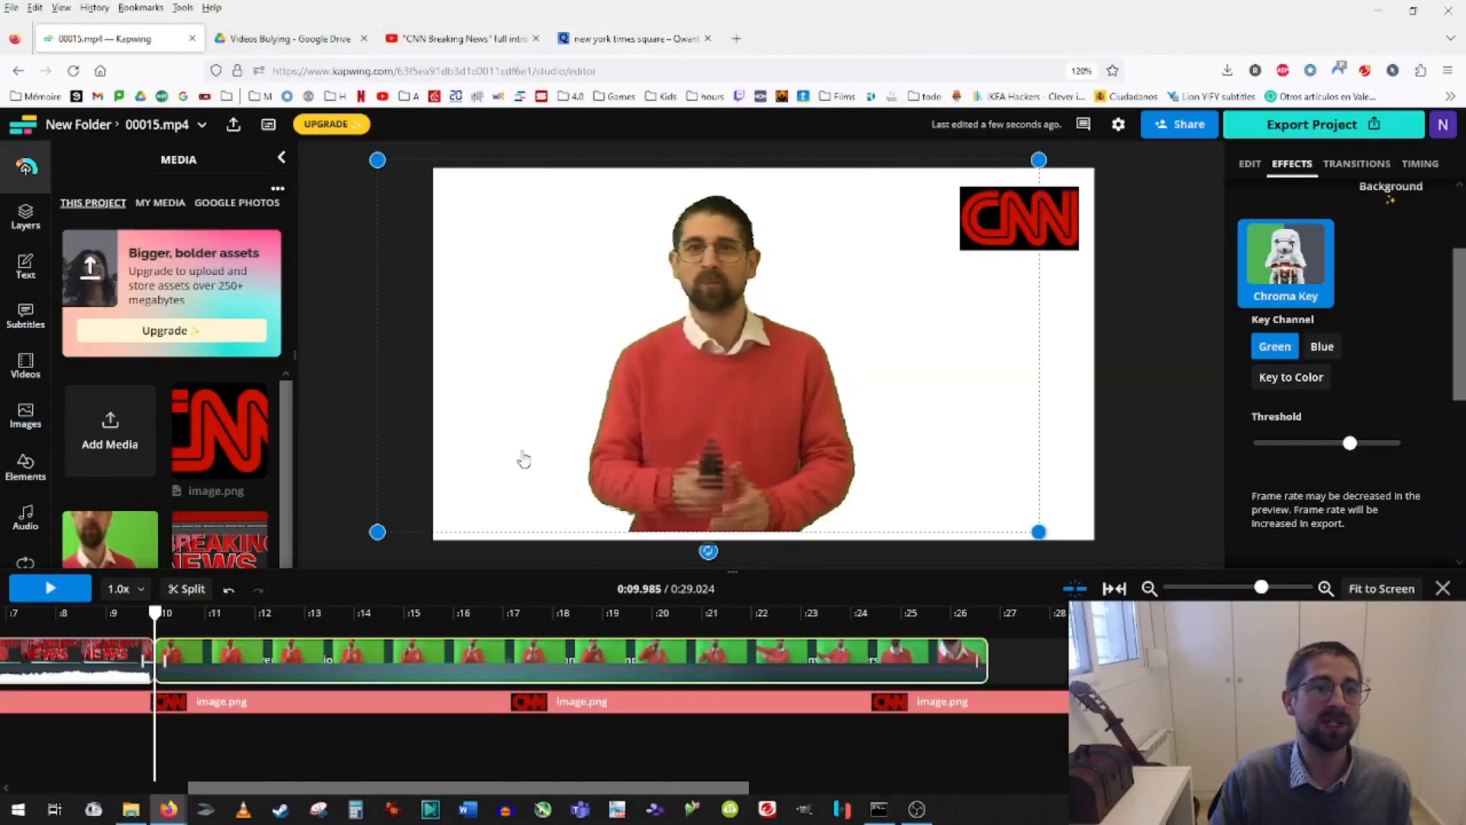
left_click(1065, 435)
key("ctrl+v")
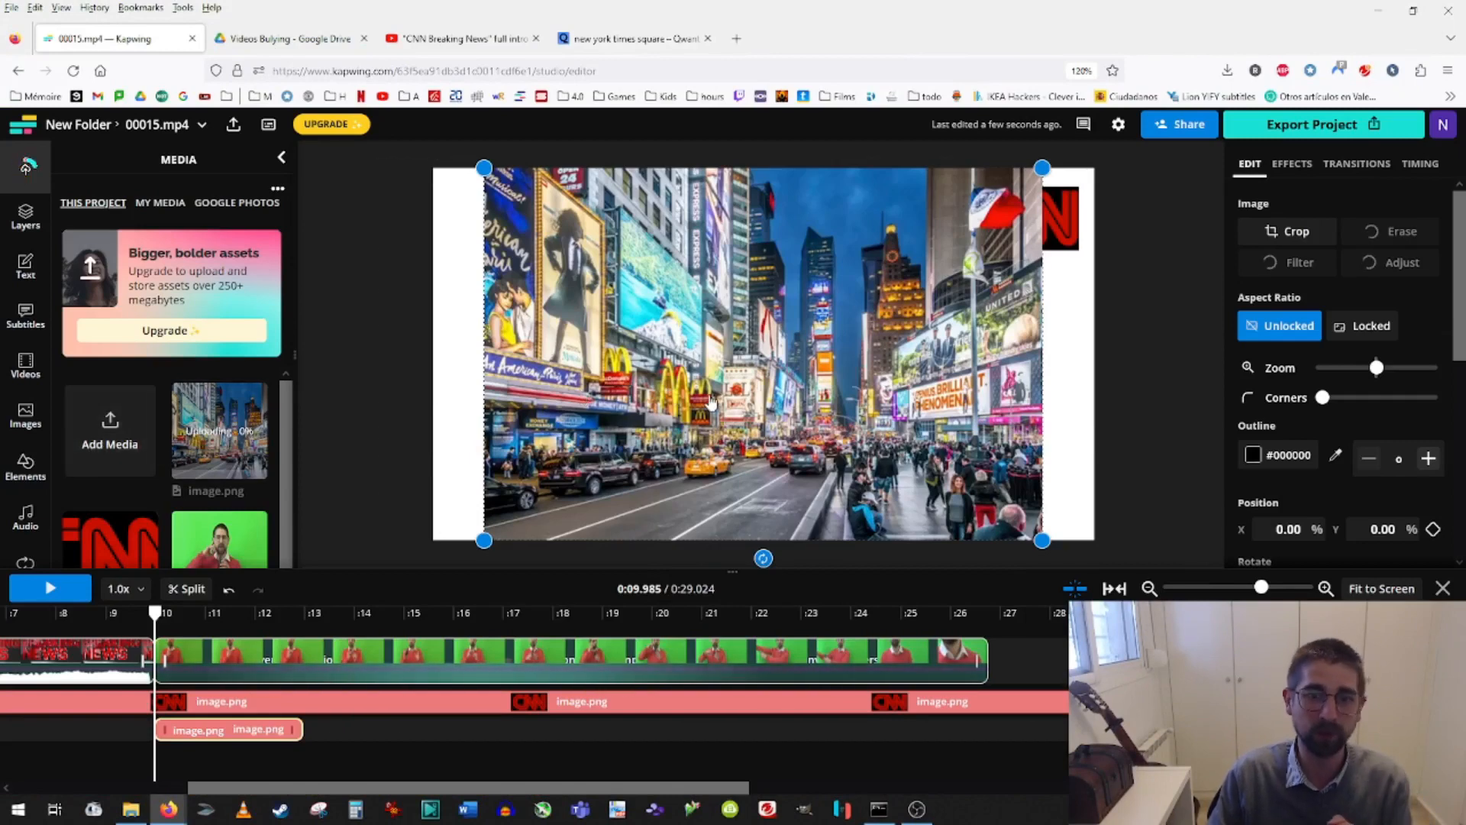
Move the Times Square image lower on the canvas and send it backward behind the presenter clip.
left_click_drag(679, 396, 763, 477)
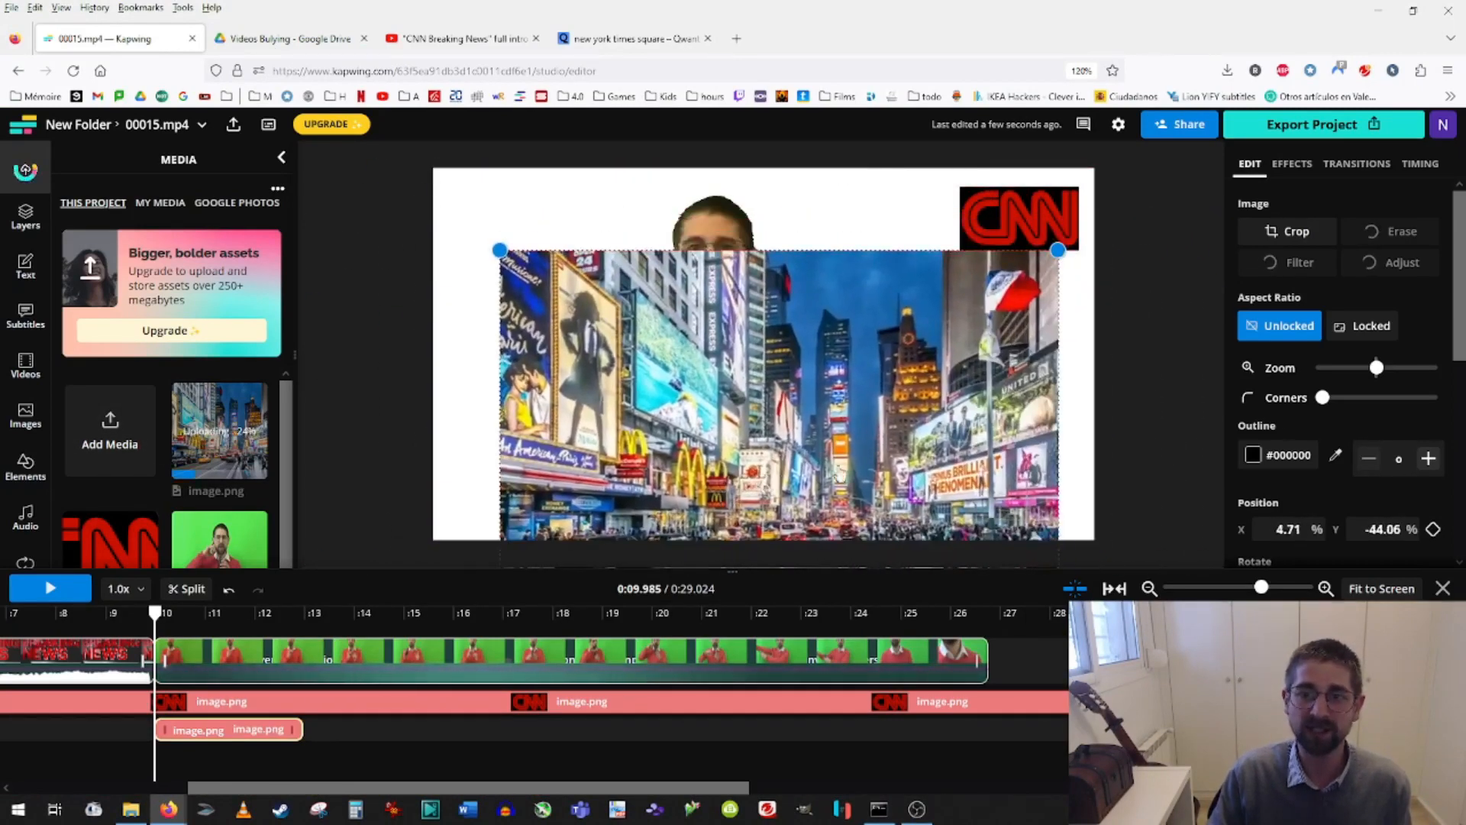
right_click(1003, 344)
left_click(1053, 458)
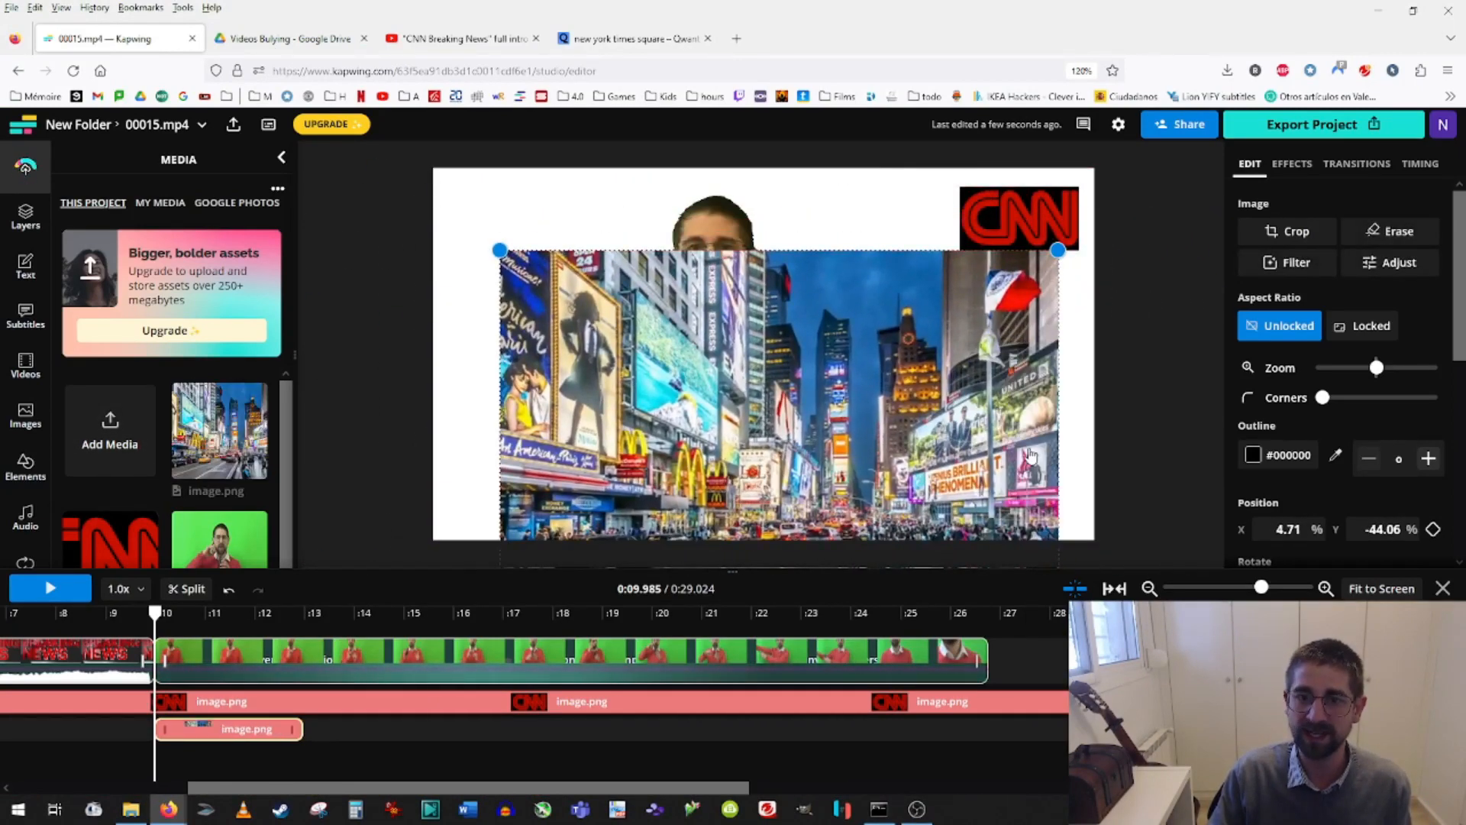
right_click(958, 364)
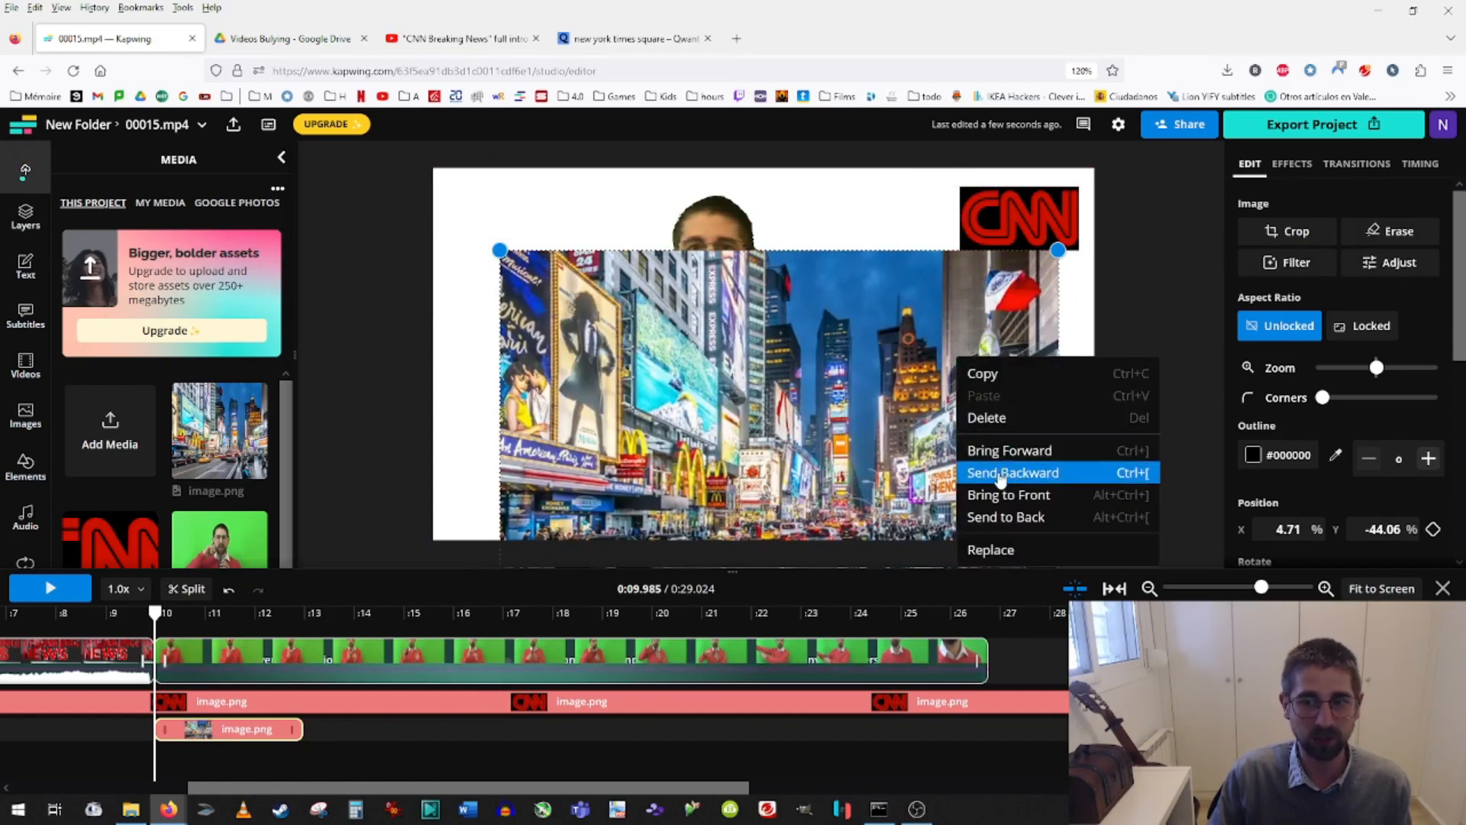
left_click(998, 475)
right_click(948, 353)
Enlarge the Times Square image to cover the canvas, and shrink and position the presenter clip in the canvas's lower-left area.
left_click_drag(905, 335, 888, 283)
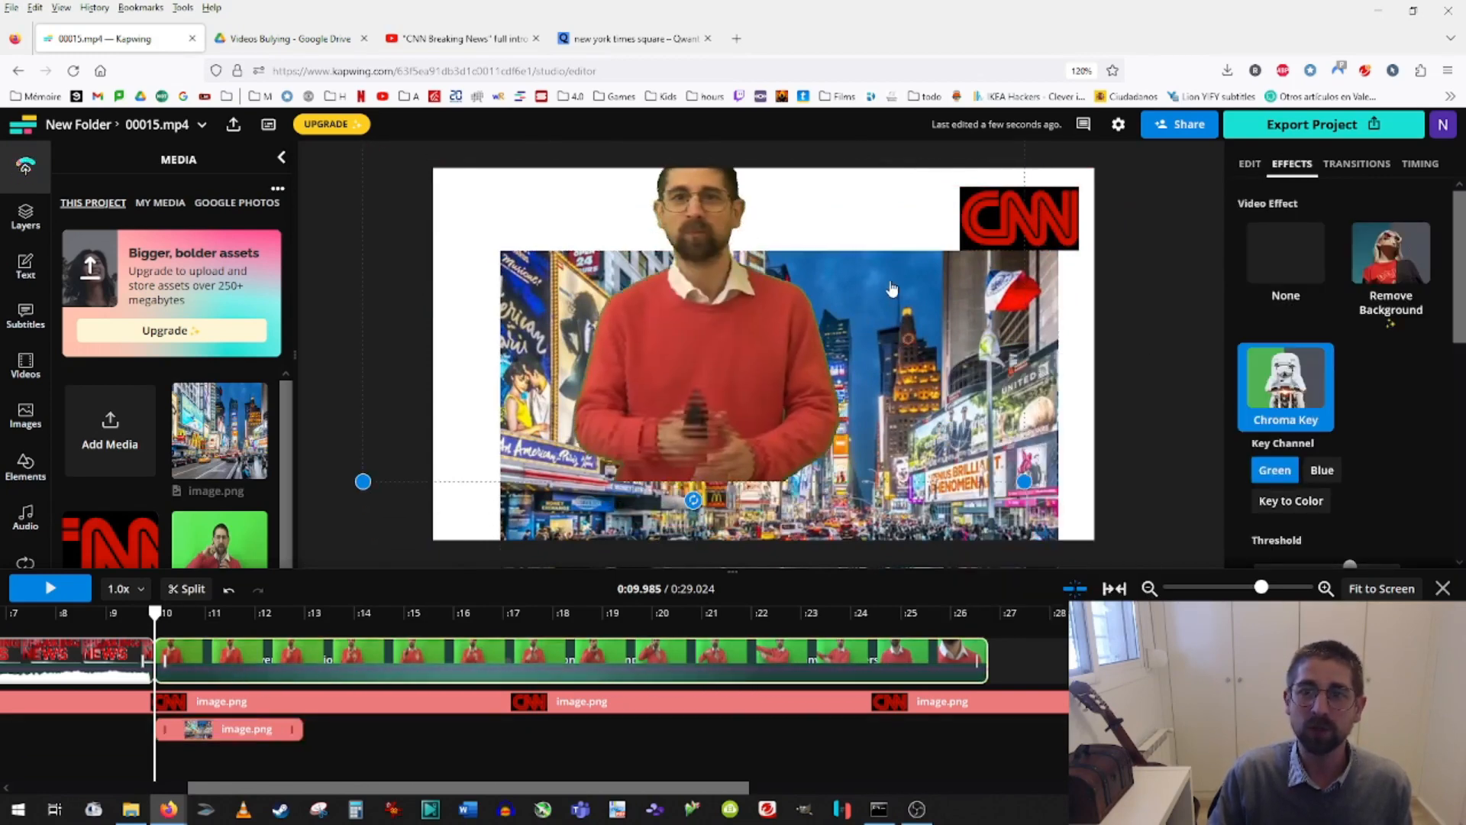
left_click_drag(1022, 348, 790, 336)
left_click_drag(976, 400, 1014, 307)
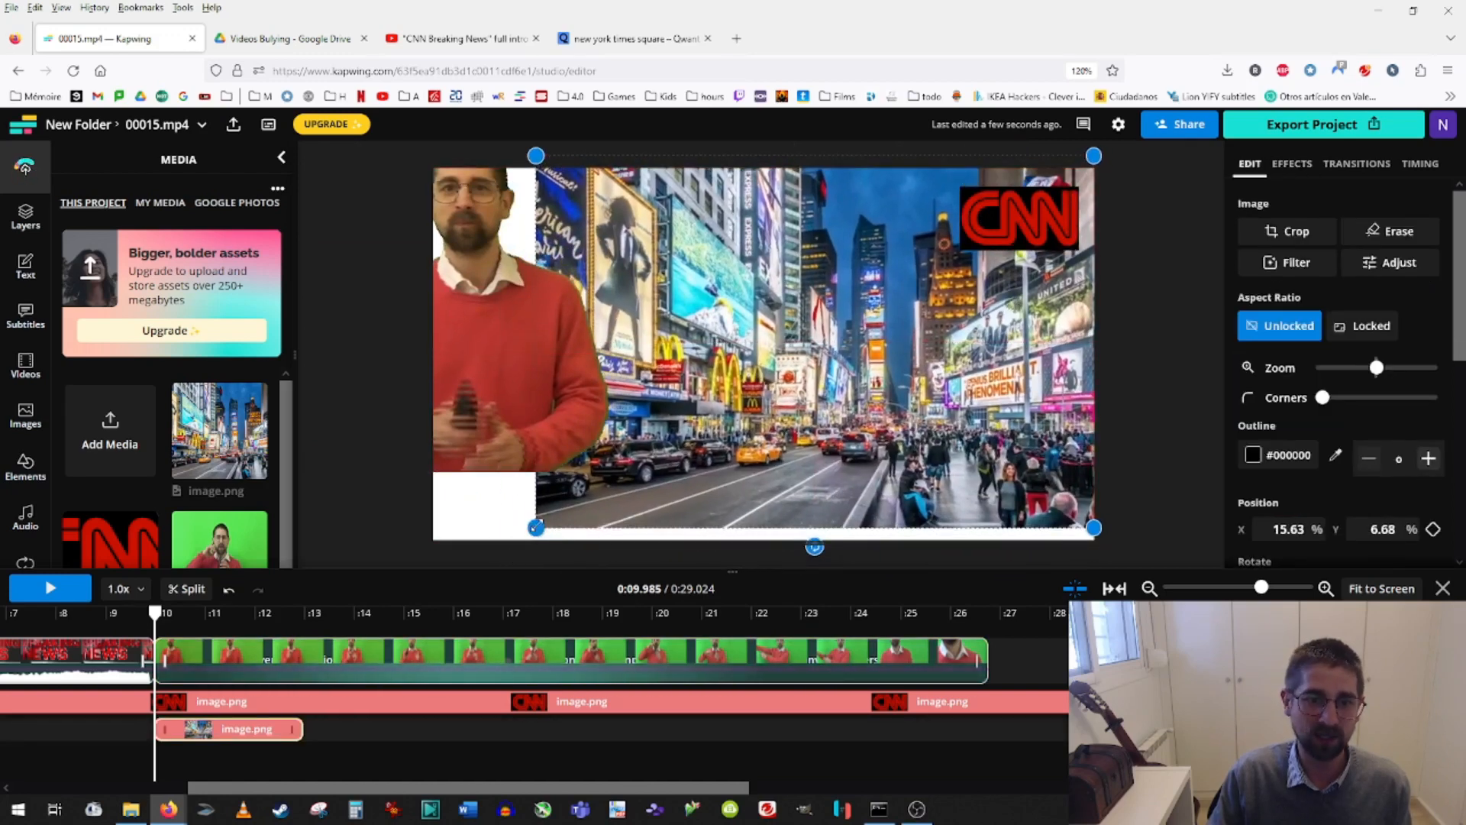
left_click_drag(537, 527, 410, 563)
left_click_drag(515, 375, 657, 468)
mouse_move(904, 233)
left_mouse_down()
mouse_move(489, 489)
mouse_move(672, 451)
mouse_move(871, 290)
mouse_move(662, 375)
mouse_move(878, 229)
left_mouse_up()
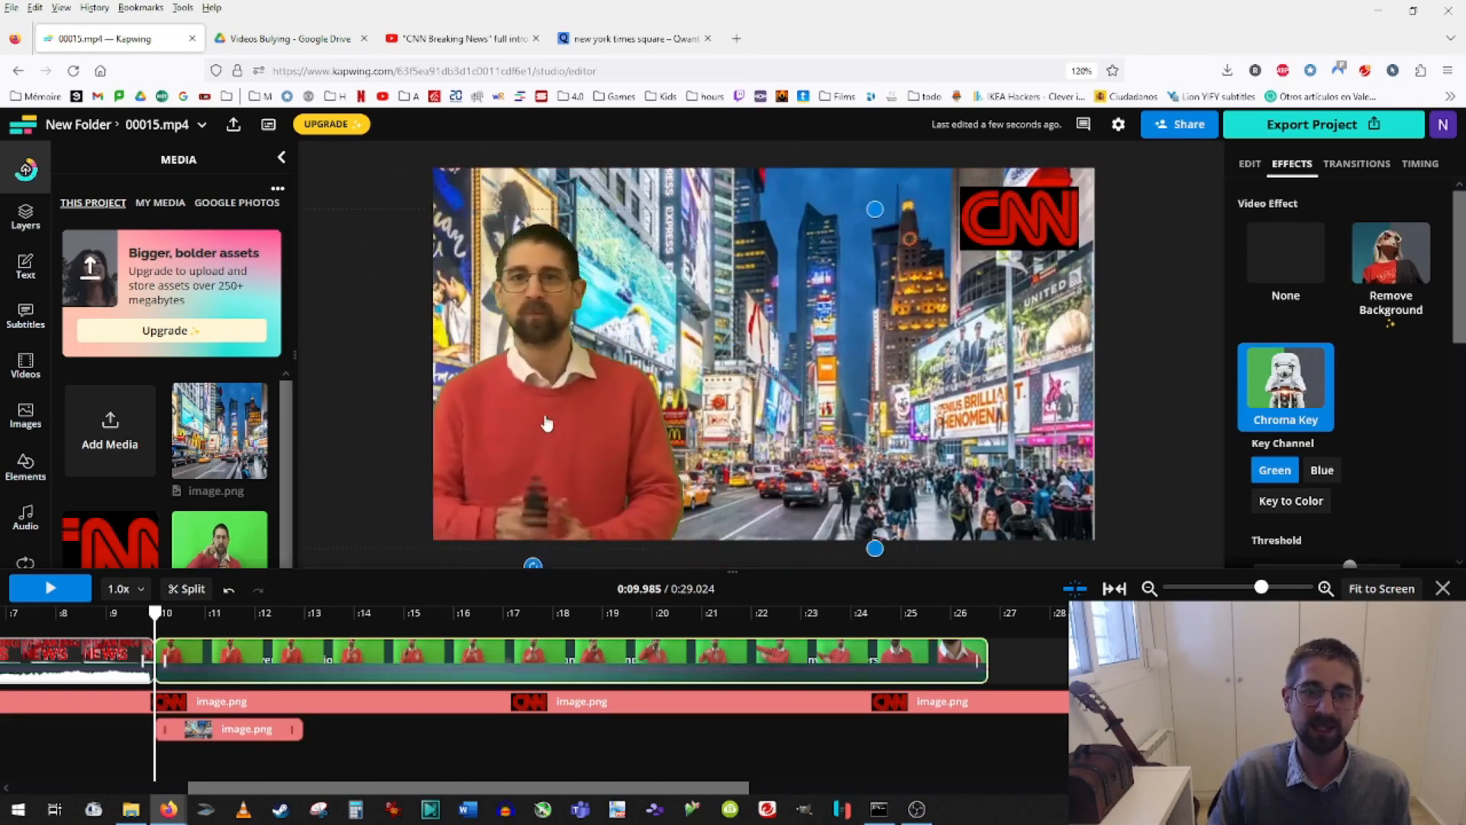
Delete the Times Square image from the canvas and search Qwant images for "bbc studio".
left_click(1006, 405)
key("Delete")
left_click(630, 38)
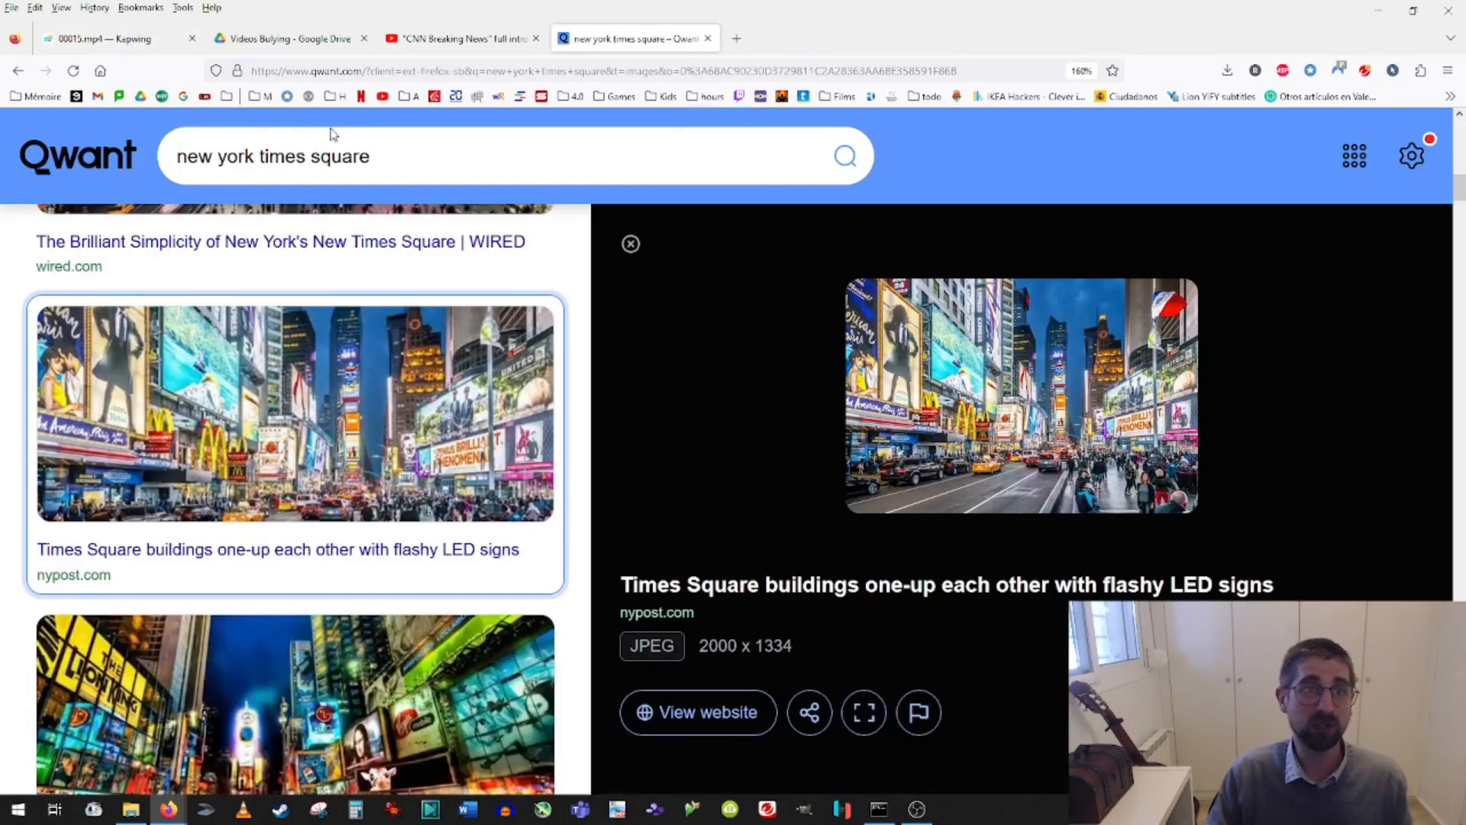
type("bbc studio")
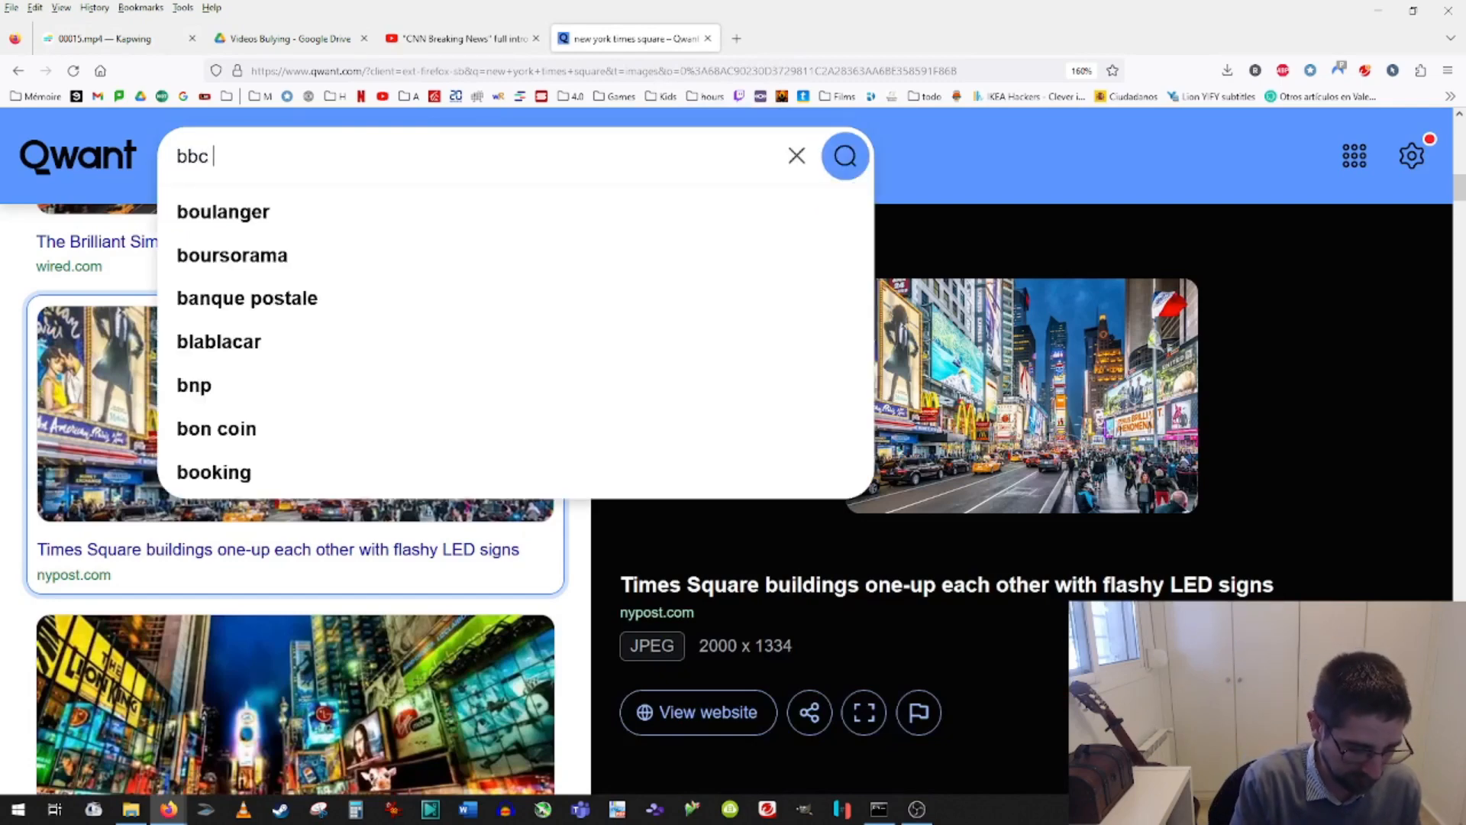
key("Return")
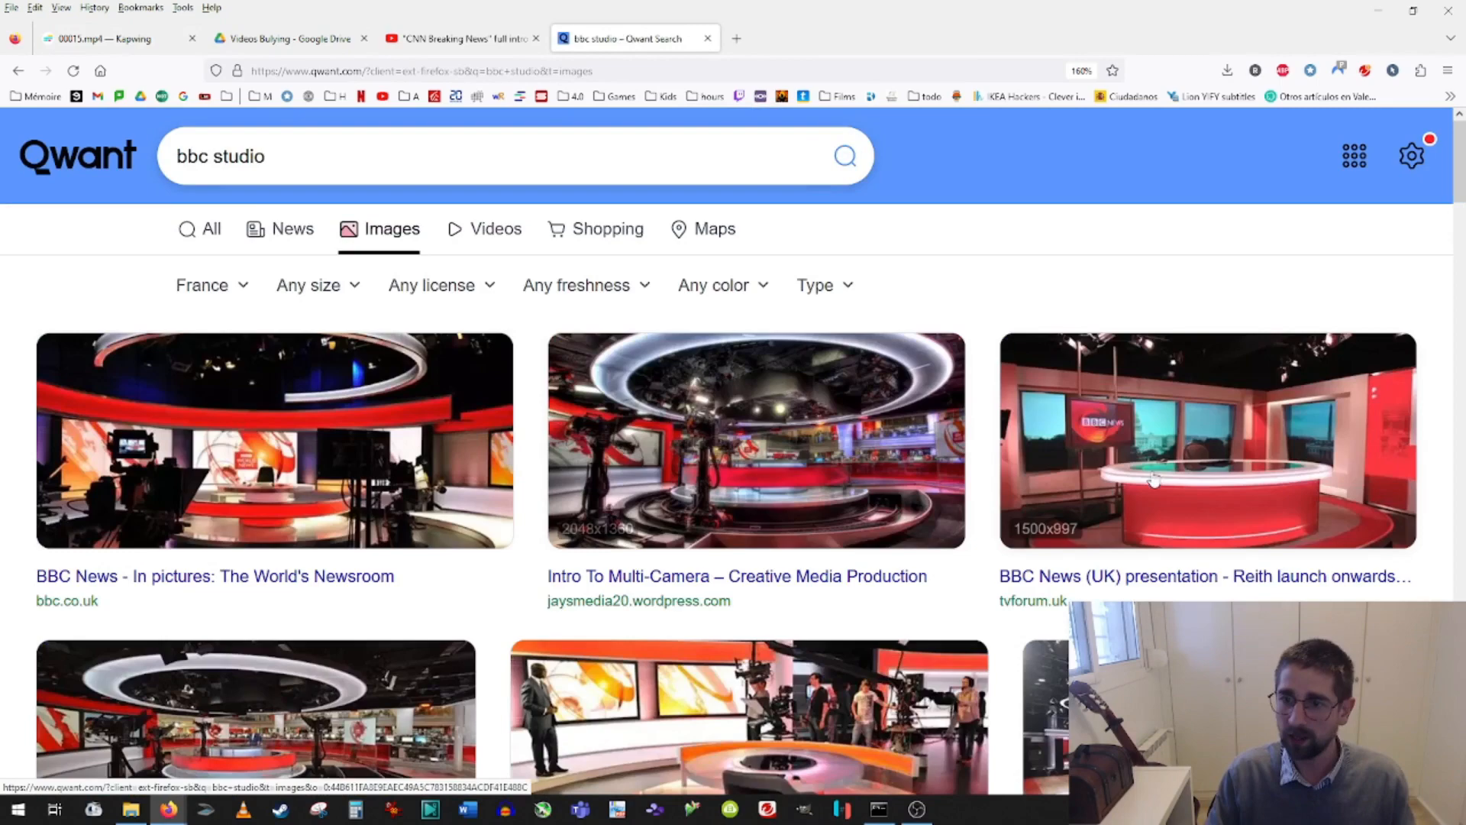
Copy the tvforum.uk image of the BBC News studio with the red desk and paste it into the Kapwing project.
left_click(1154, 480)
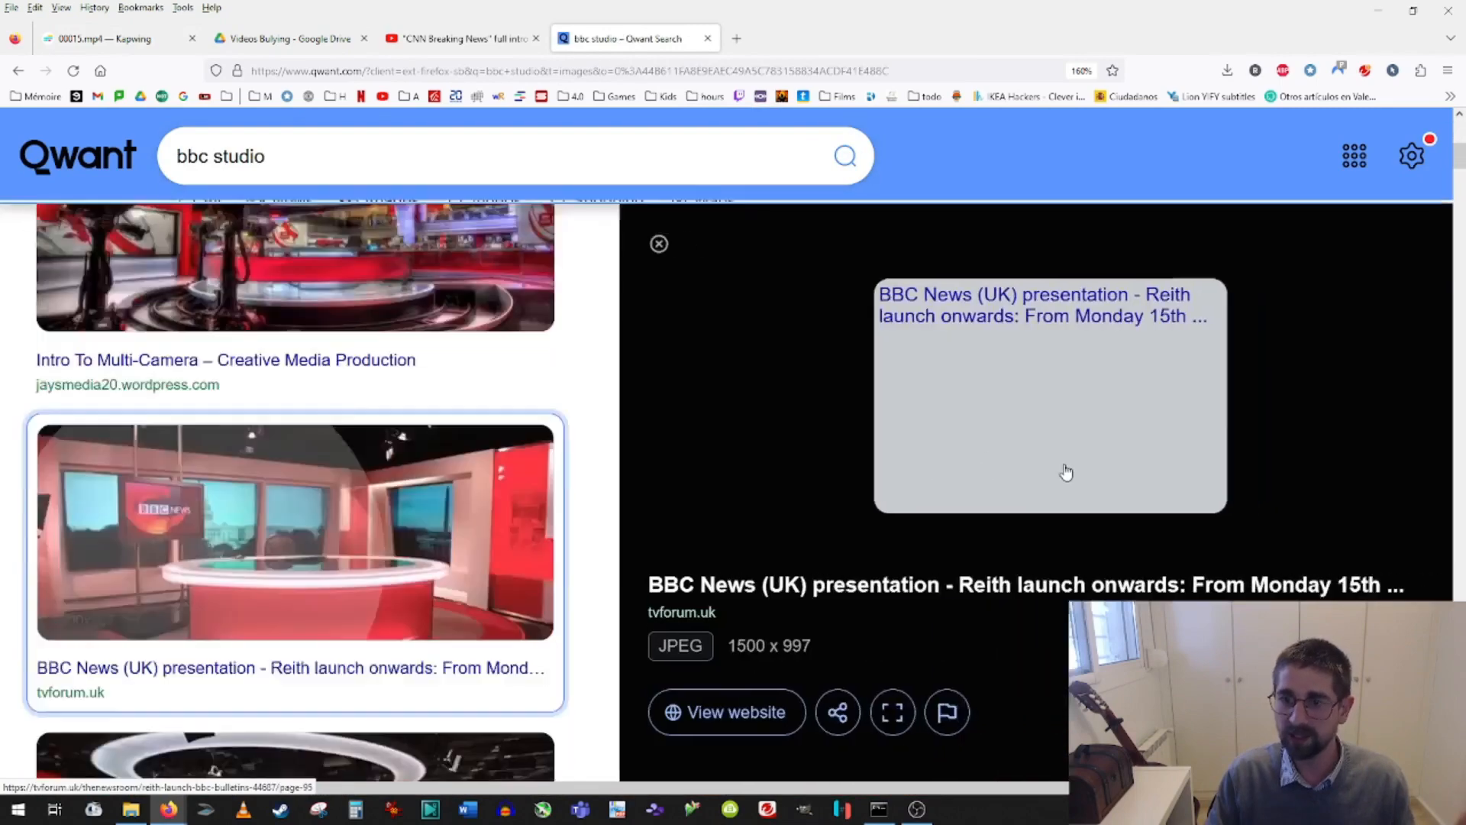
right_click(962, 387)
left_click(1016, 616)
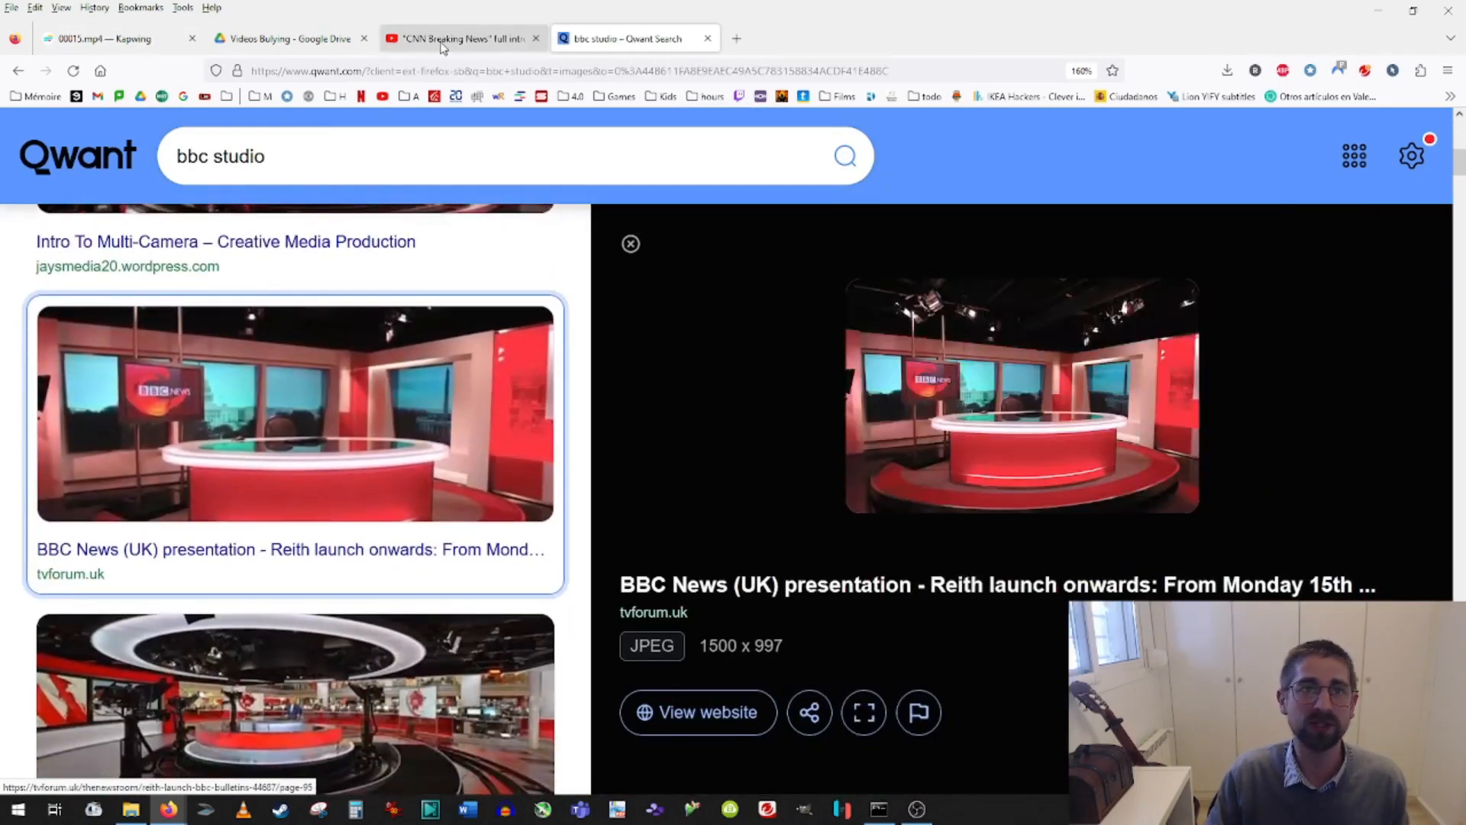
key("ctrl+Page_Up")
key("ctrl+Page_Up")
key("ctrl+Page_Up")
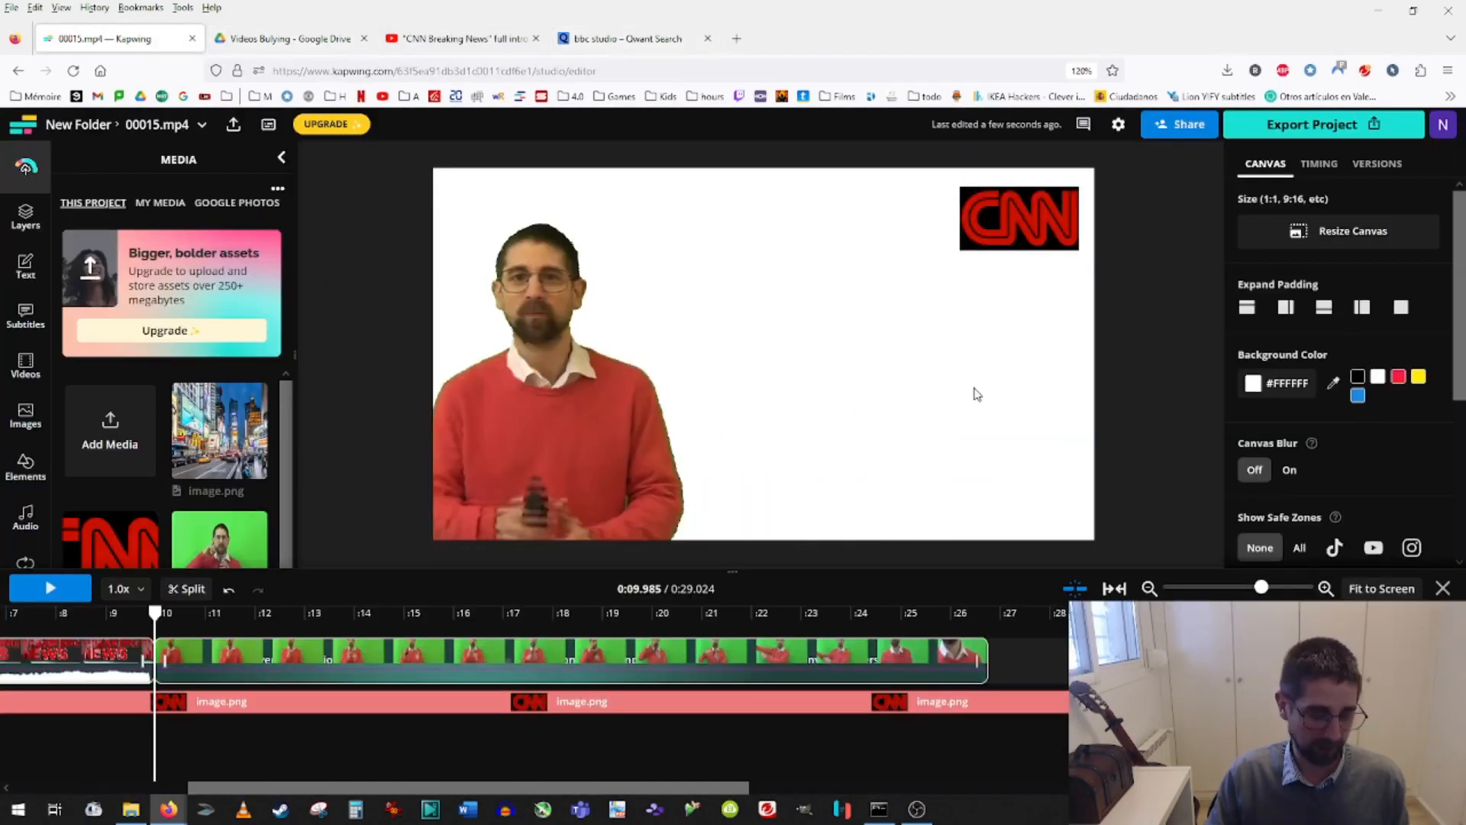
key("ctrl+v")
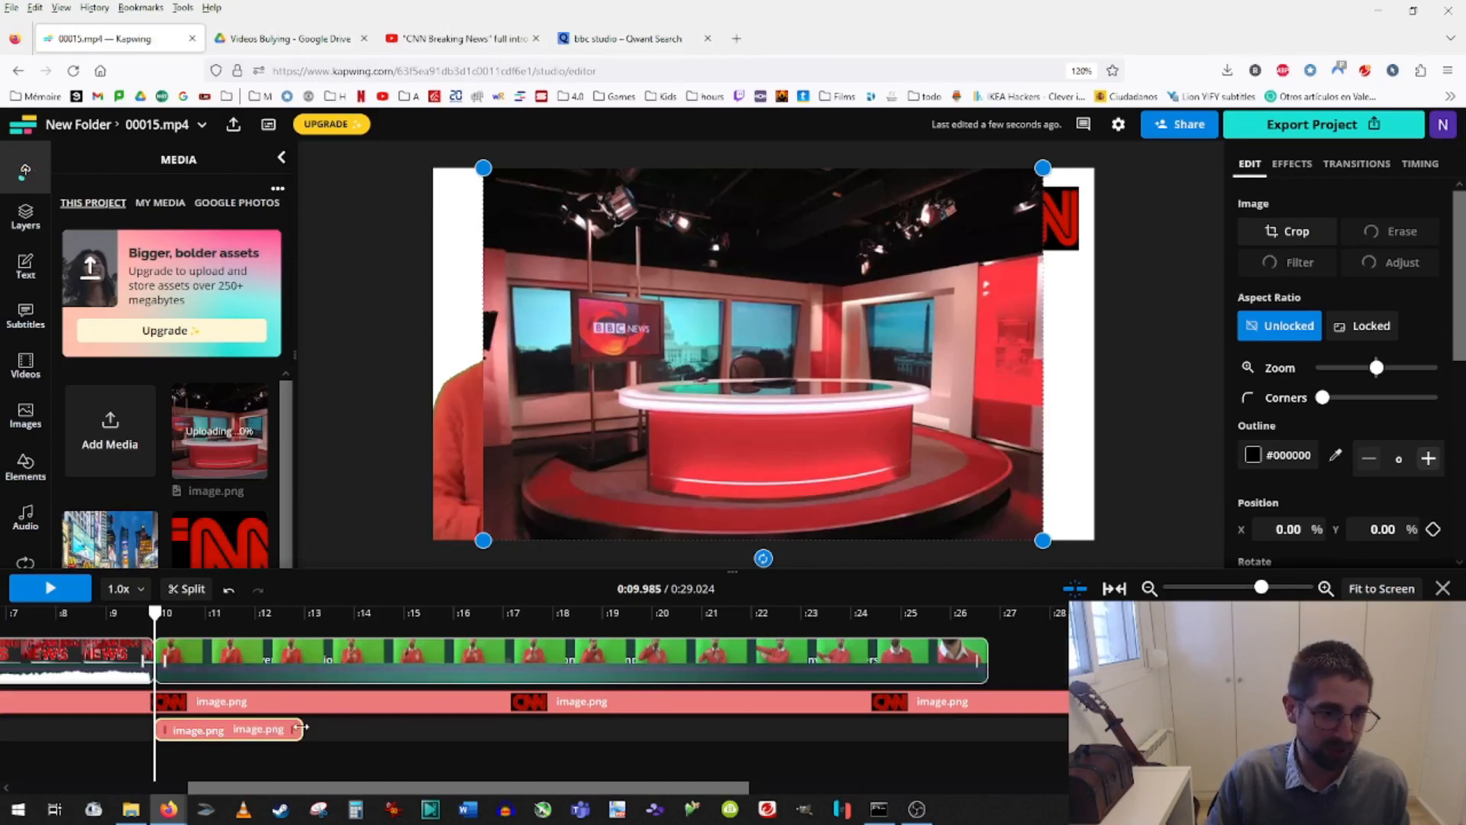
Extend the studio image layer and trim the CNN logo layer so both end with the presenter clip at about 26.8 seconds.
left_click_drag(1052, 745, 981, 732)
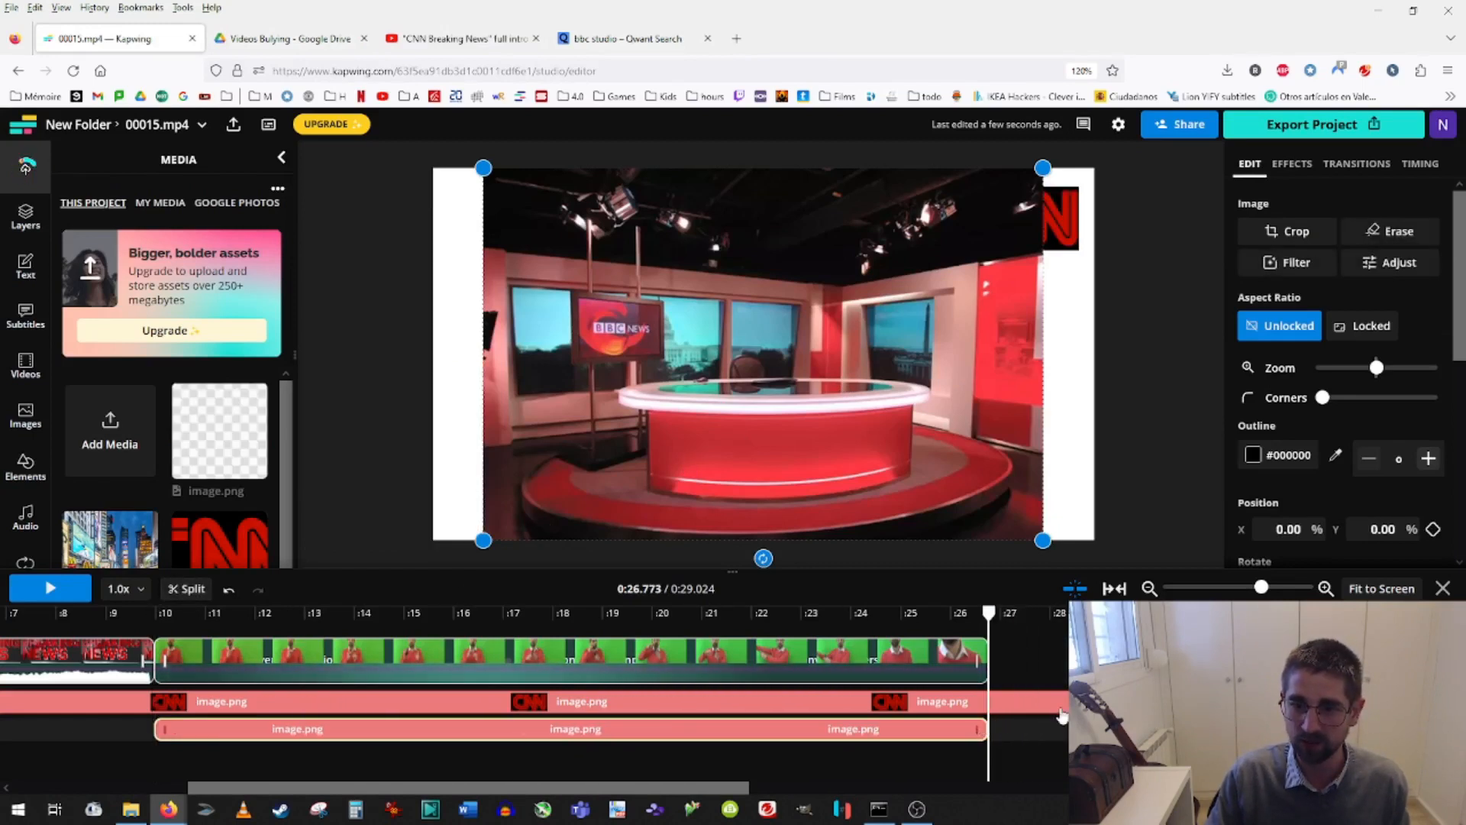
left_click_drag(1062, 710, 983, 700)
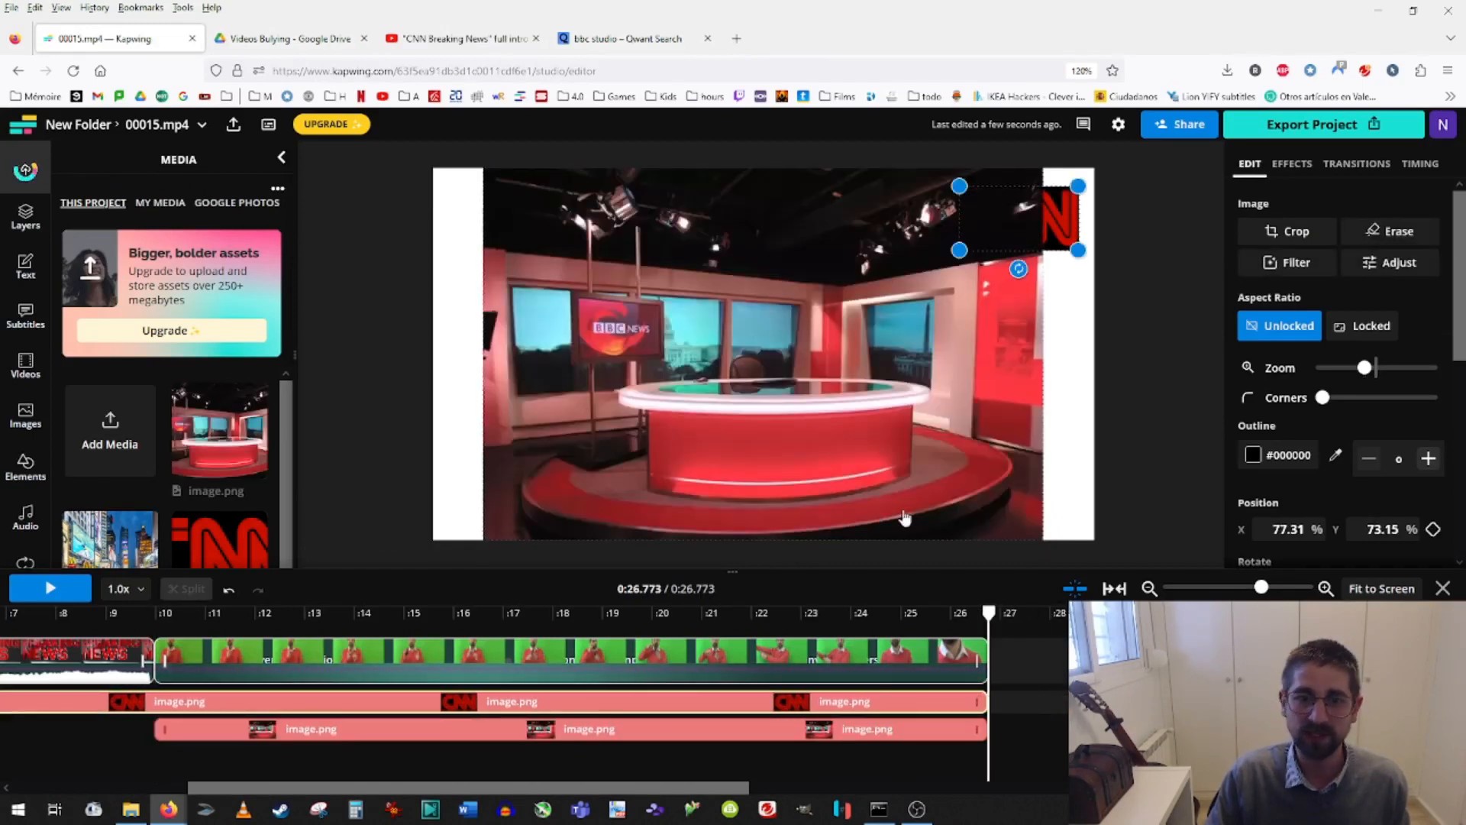
Send the studio image layer backward repeatedly so it sits behind the CNN logo and the presenter clip.
left_click_drag(908, 336, 976, 346)
right_click(976, 345)
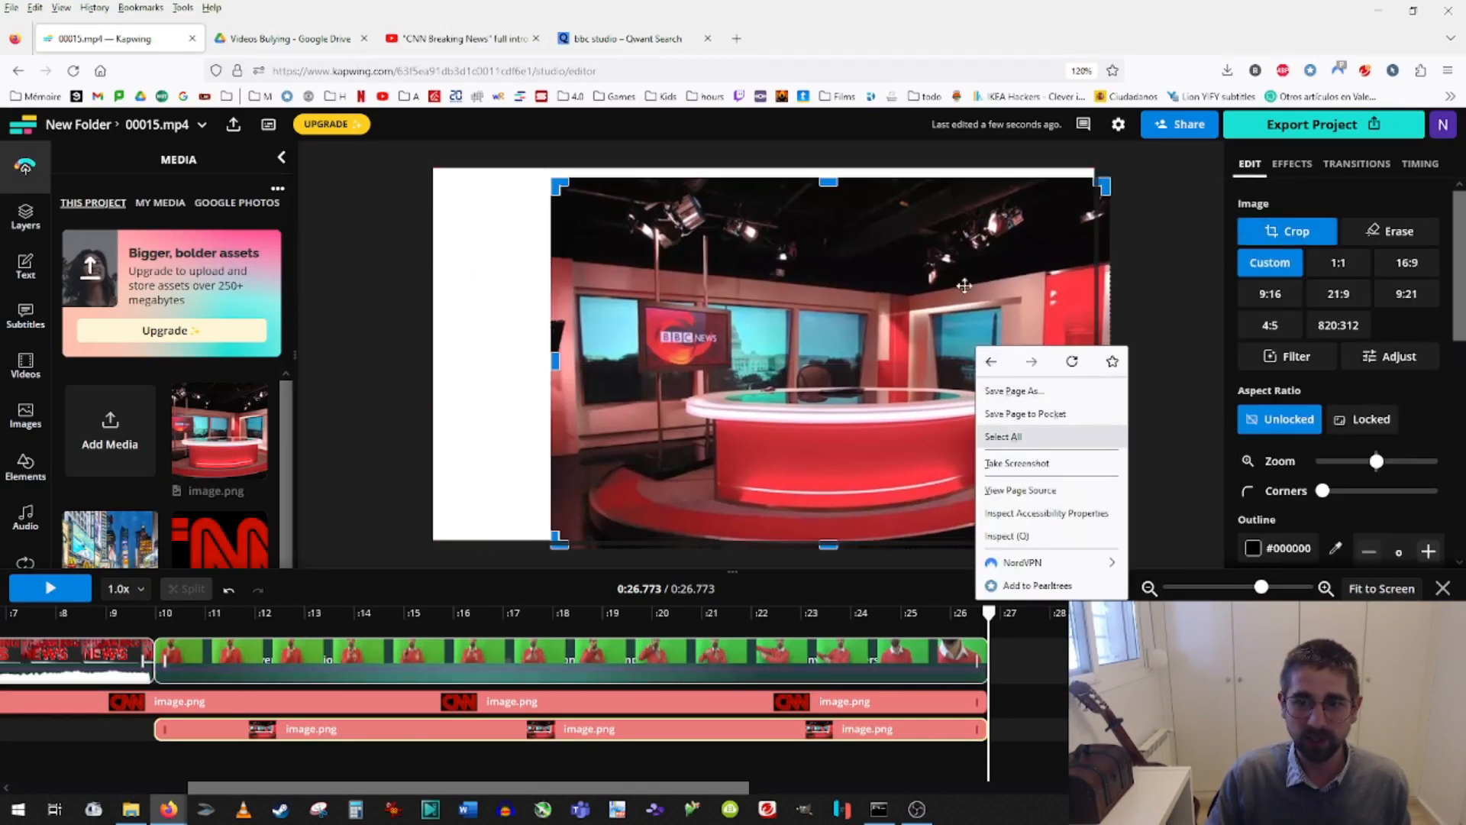
right_click(1033, 289)
left_click(988, 275)
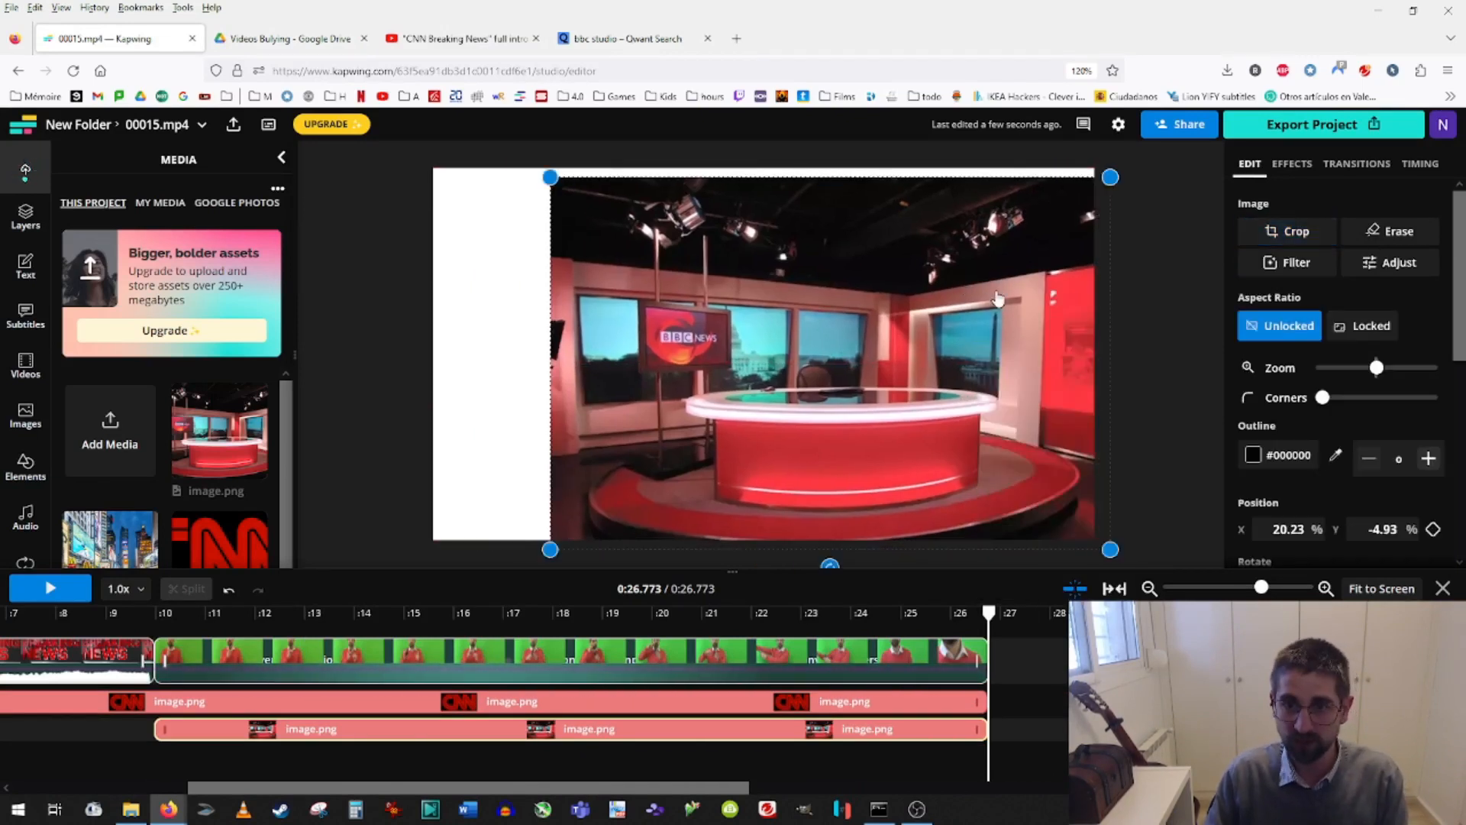
right_click(997, 290)
left_click(1085, 406)
right_click(1025, 334)
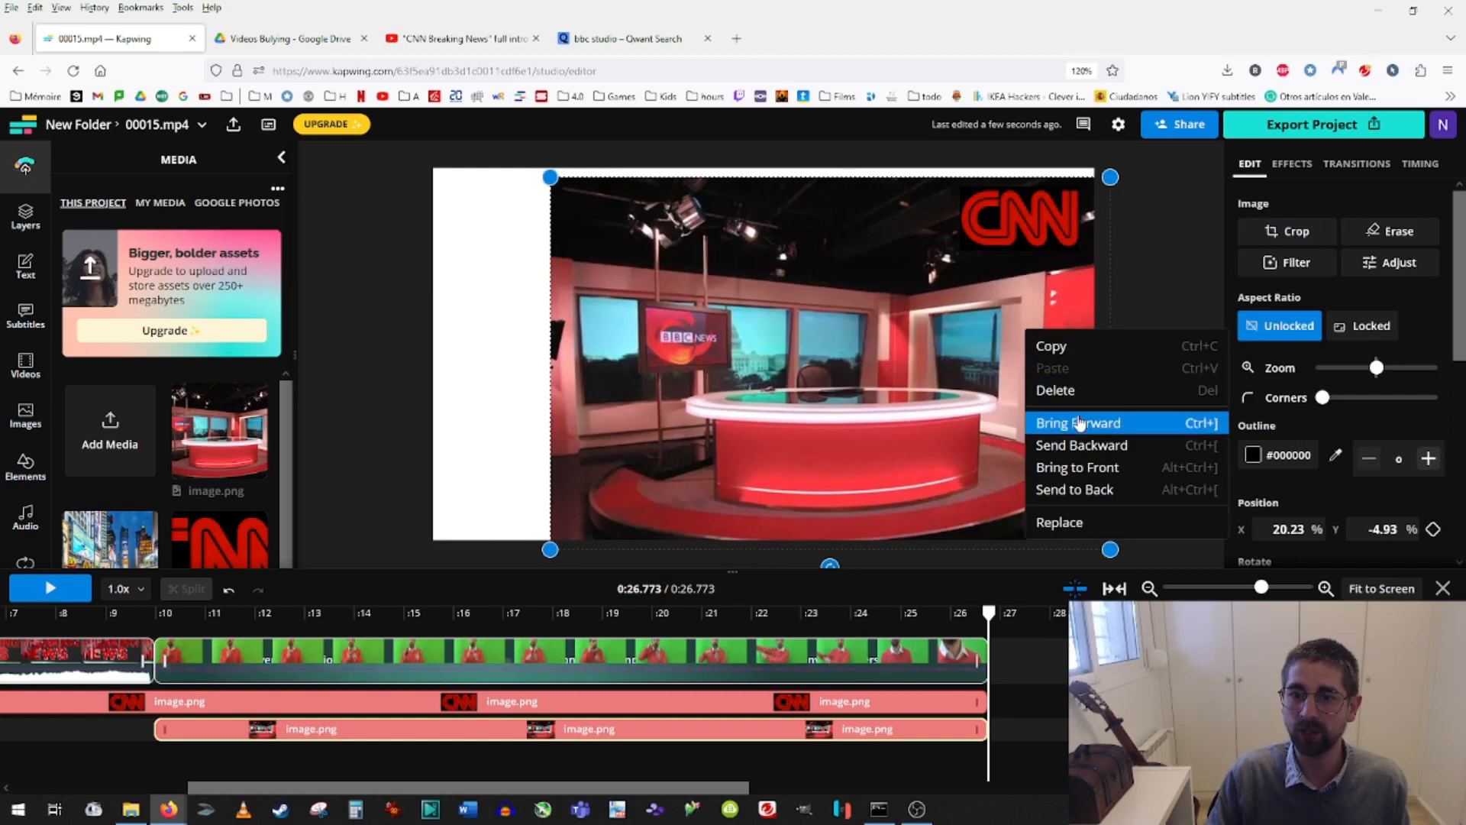
left_click(1080, 444)
right_click(1031, 359)
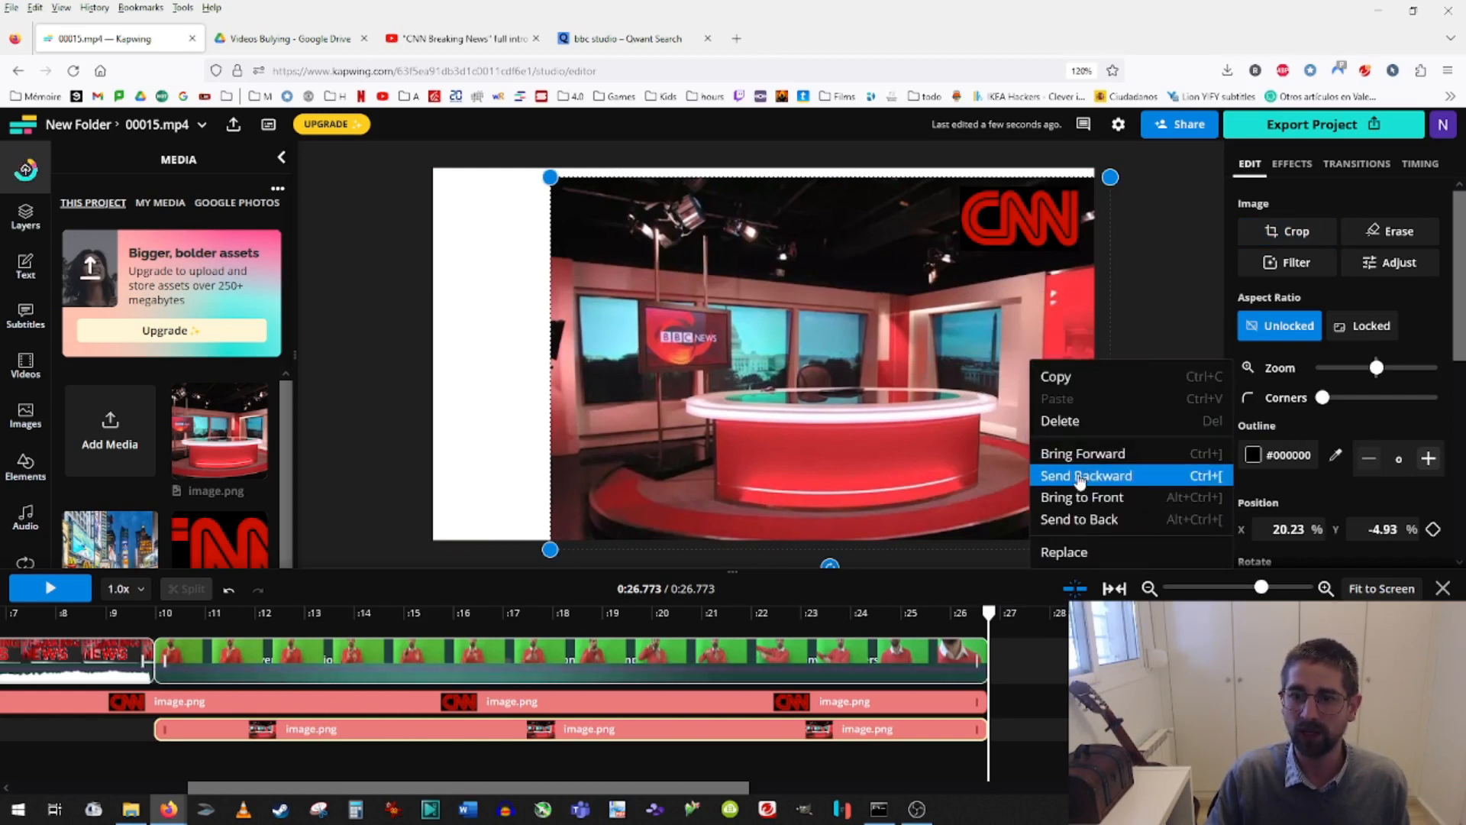
left_click(1082, 475)
right_click(1054, 390)
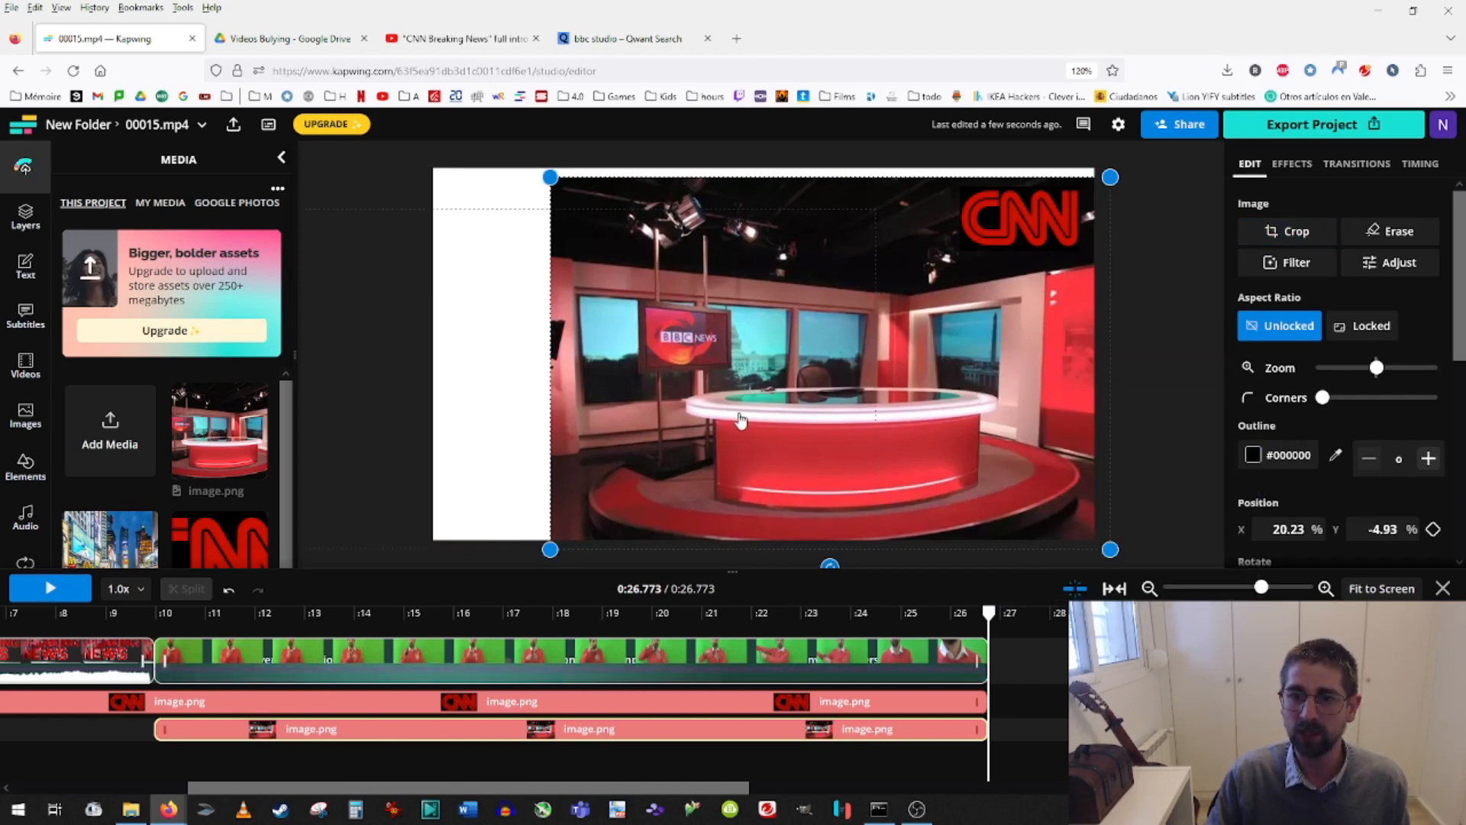
Align the studio image with the canvas's left edge and enlarge it to fill the whole canvas.
left_click_drag(740, 416, 330, 443)
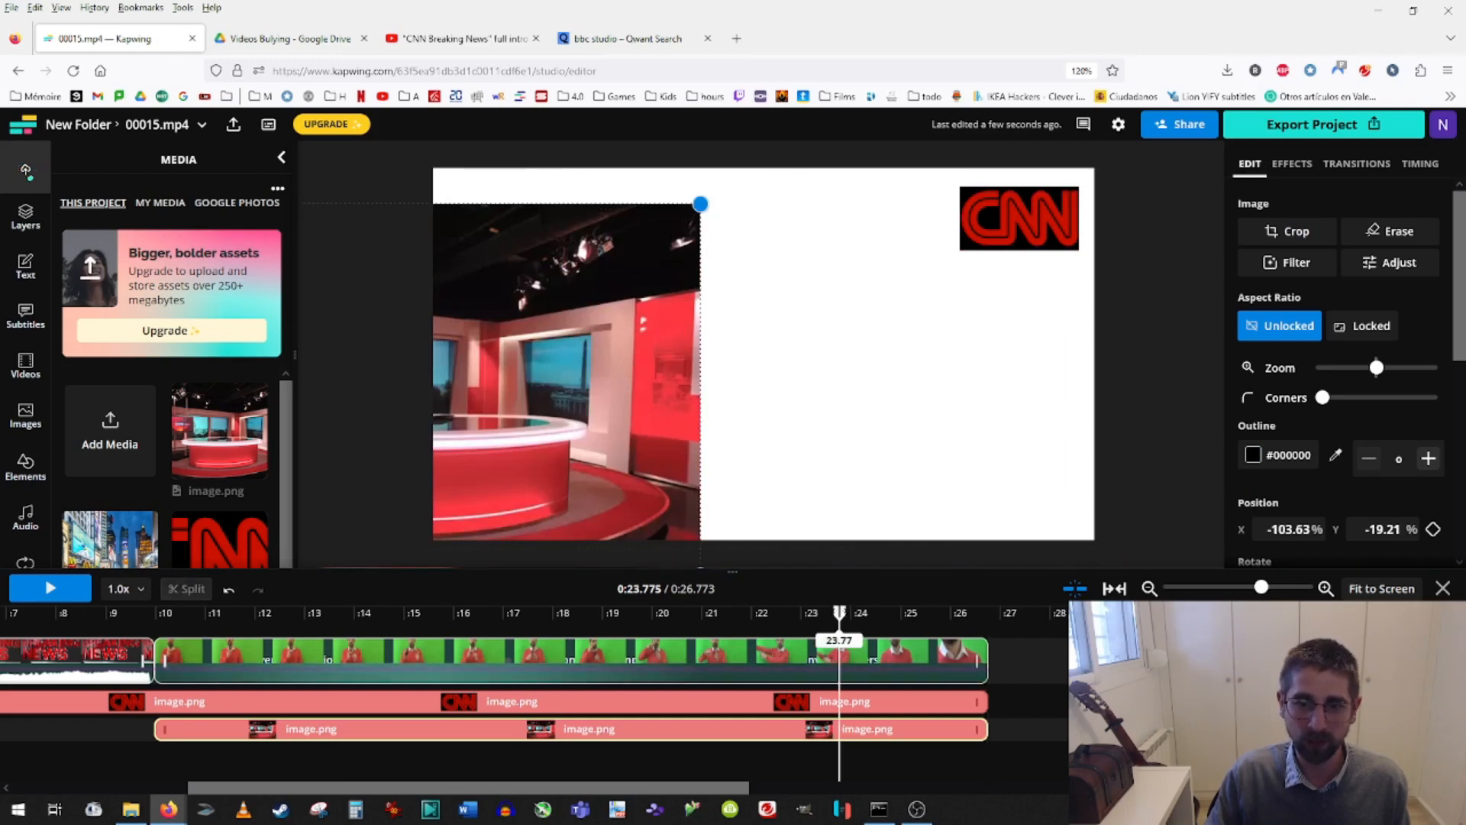
left_click_drag(640, 258, 900, 213)
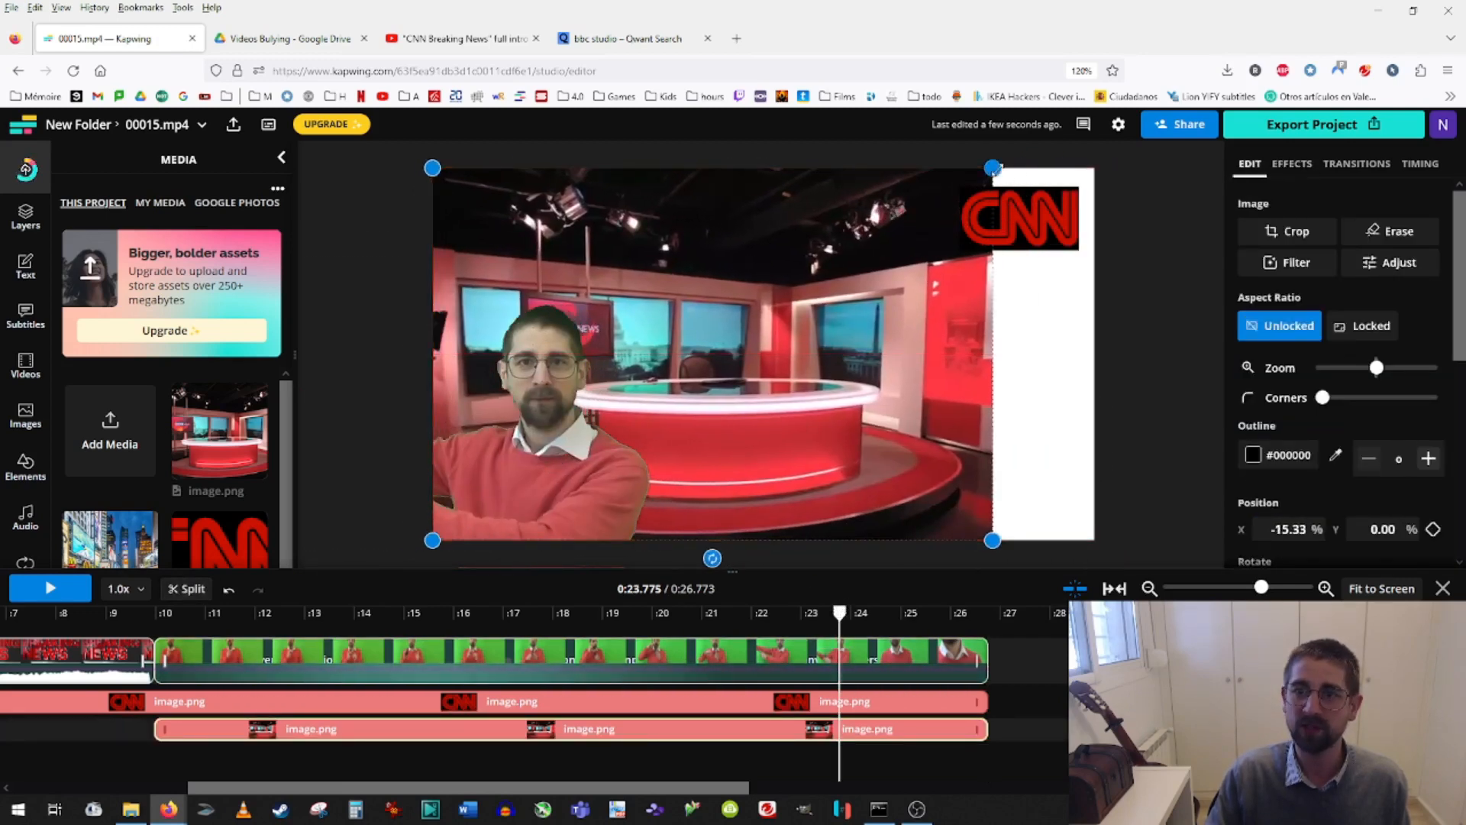
left_click_drag(992, 168, 1105, 126)
Shrink the chroma-keyed presenter clip and position it behind the red studio desk.
left_click_drag(569, 469, 749, 385)
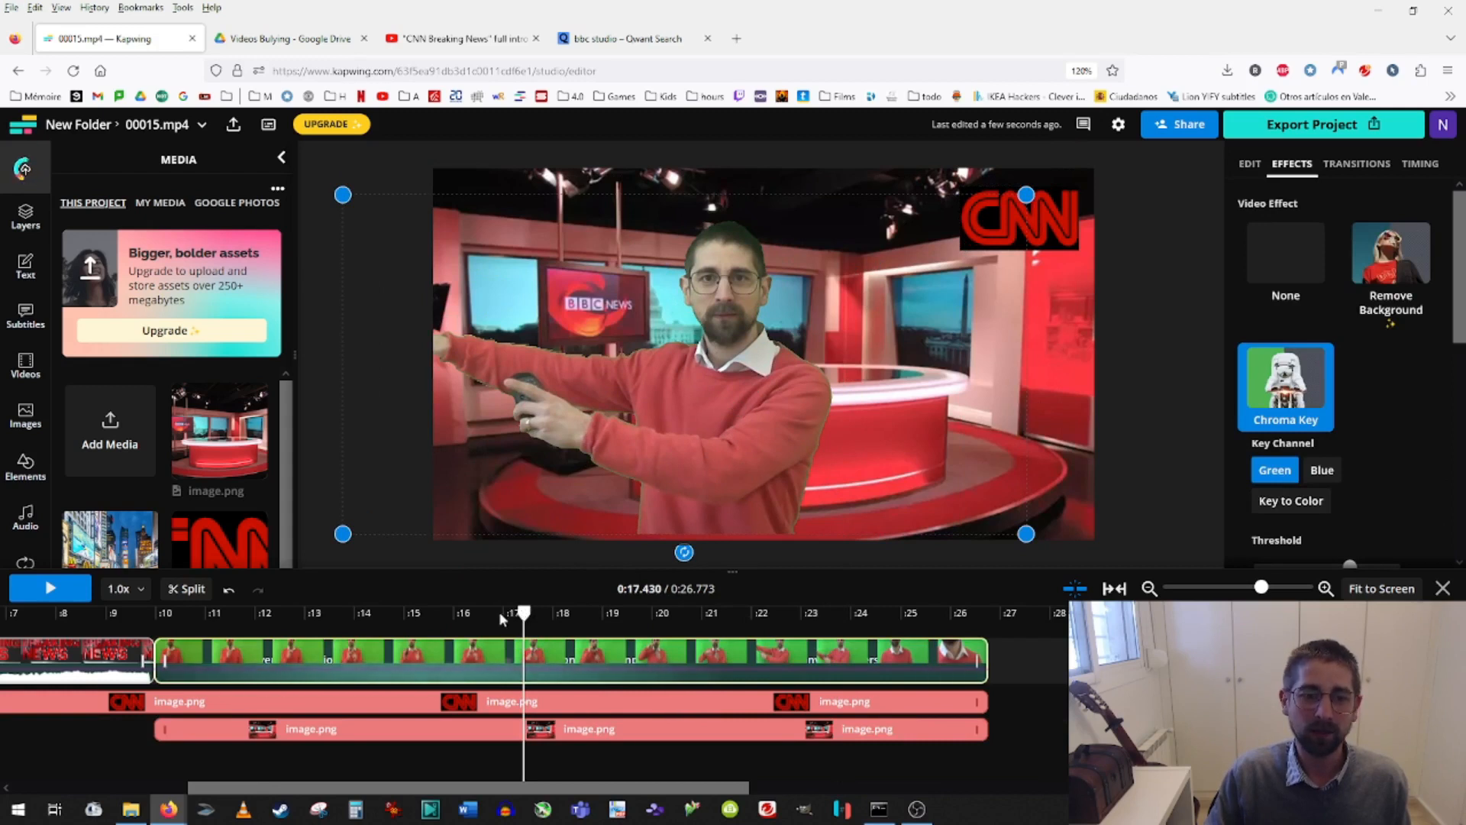
left_click_drag(434, 617, 403, 614)
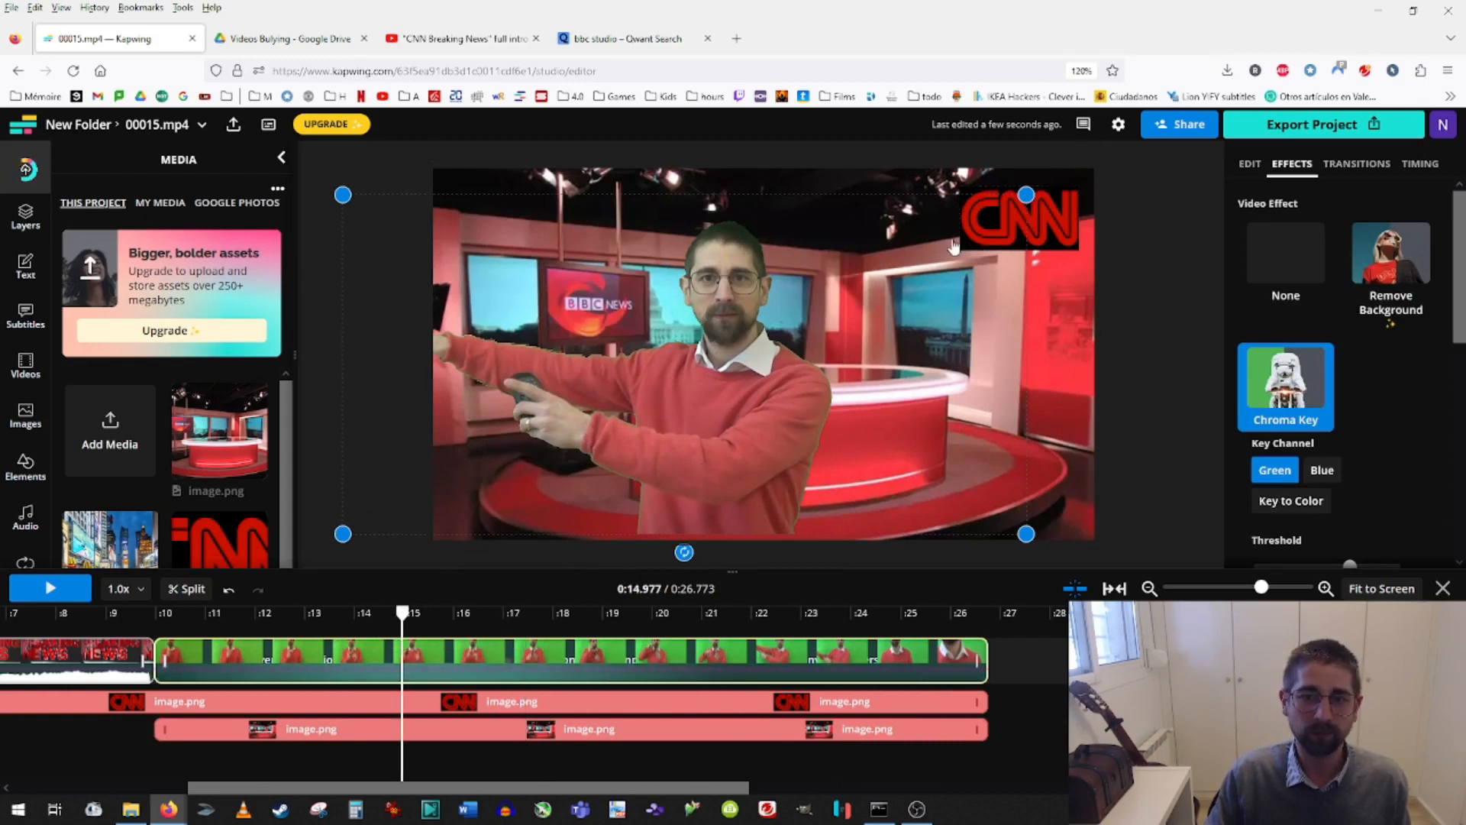
left_click_drag(1027, 195, 550, 461)
left_click_drag(472, 521, 778, 347)
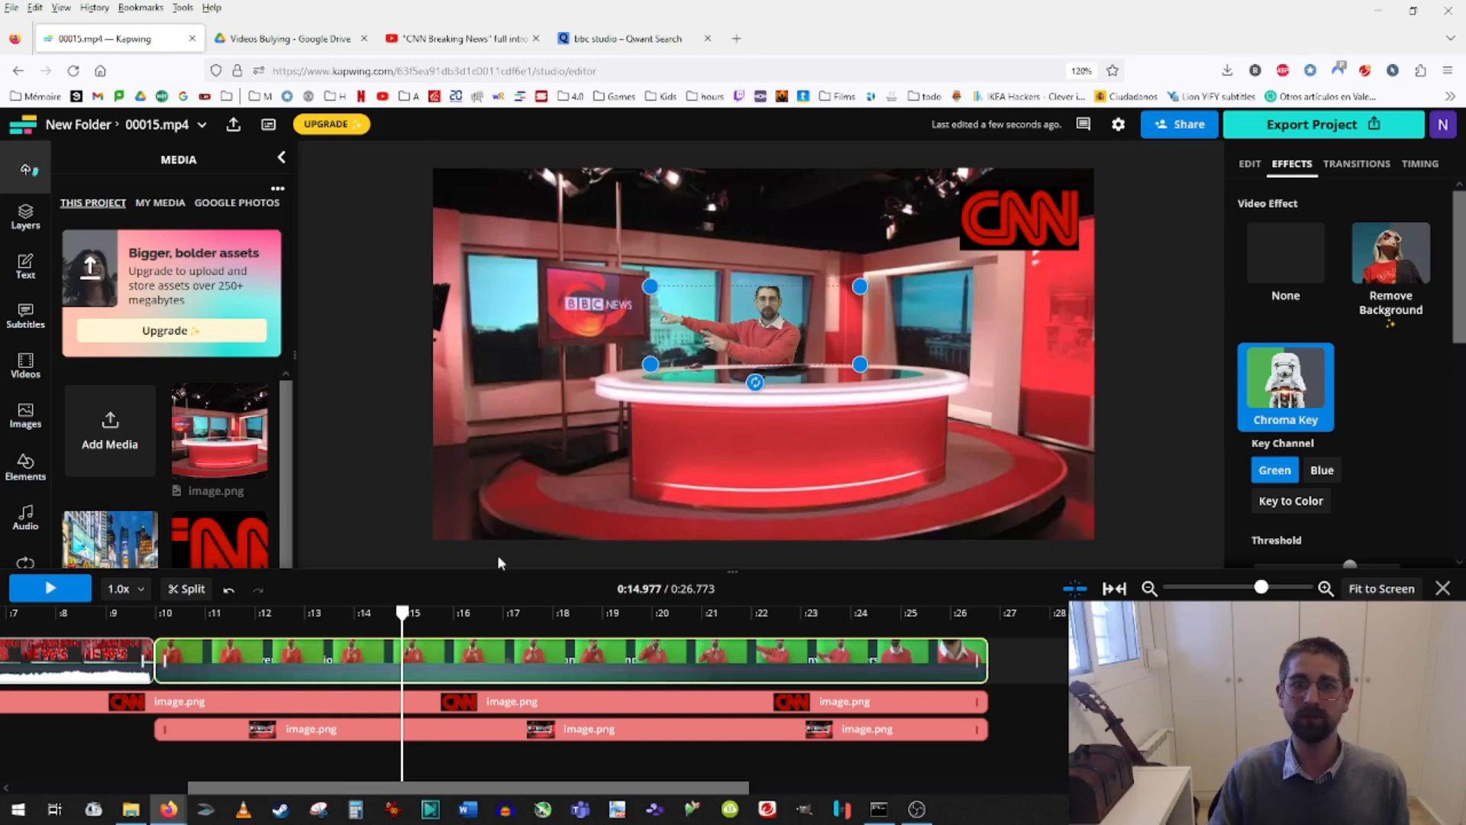
Play the timeline to check how the presenter clip renders behind the desk.
left_click(110, 614)
left_click(47, 588)
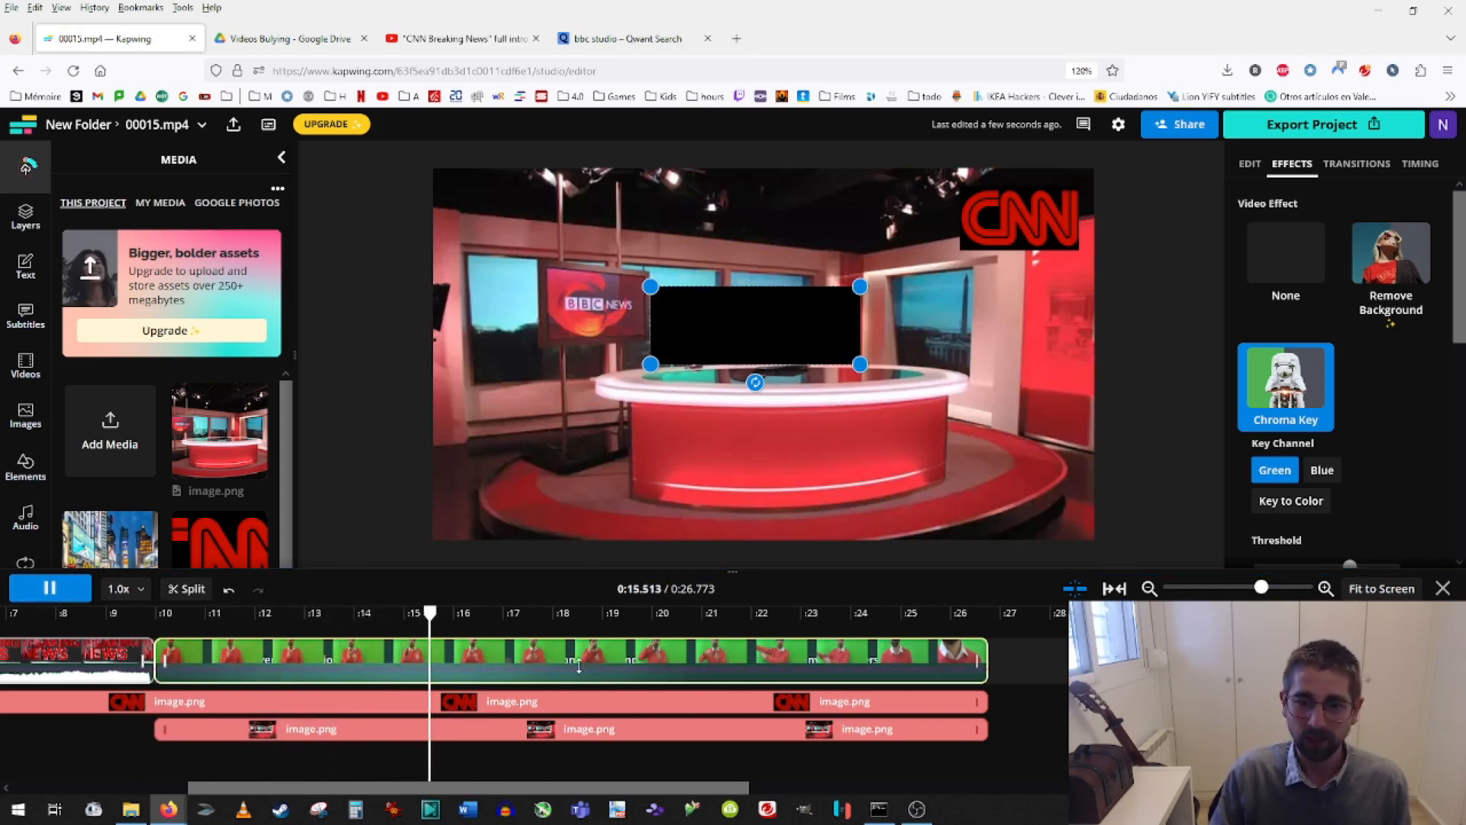
left_click(309, 655)
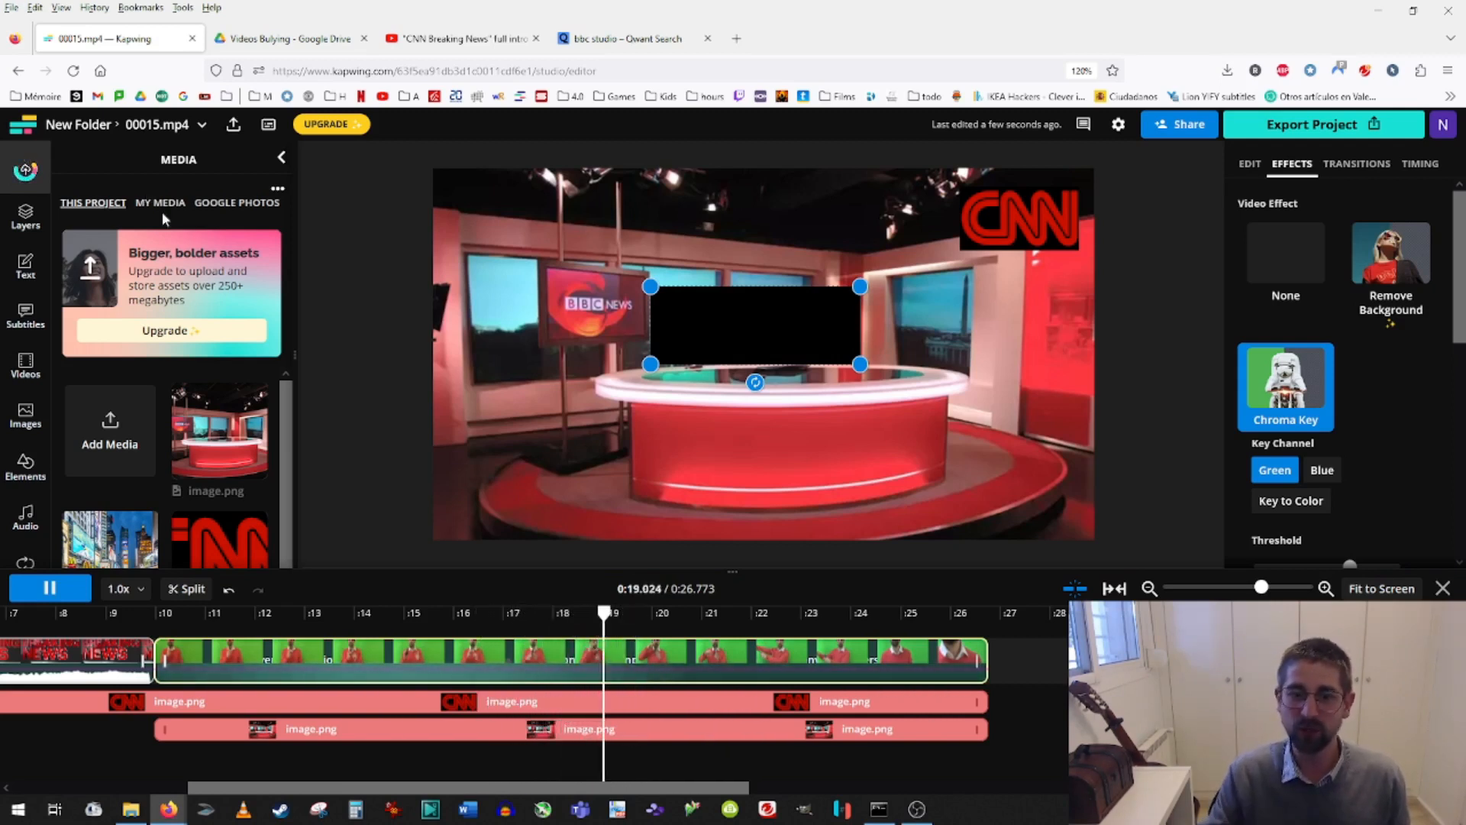
key("space")
Delete the presenter clip and add the green-screen video from the project media again, directly after the intro at about 10 seconds.
left_click_drag(752, 337, 823, 333)
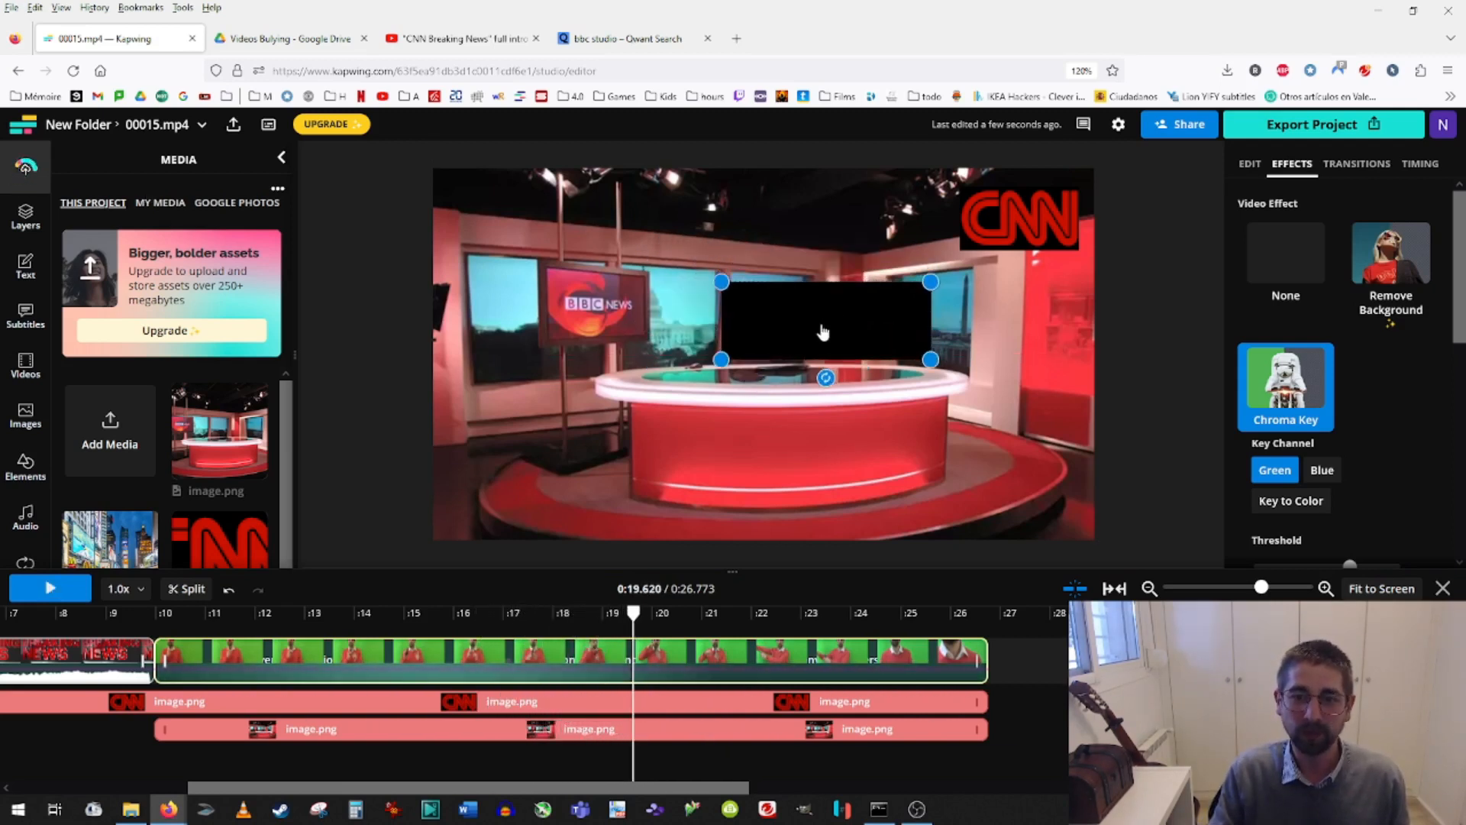
key("Delete")
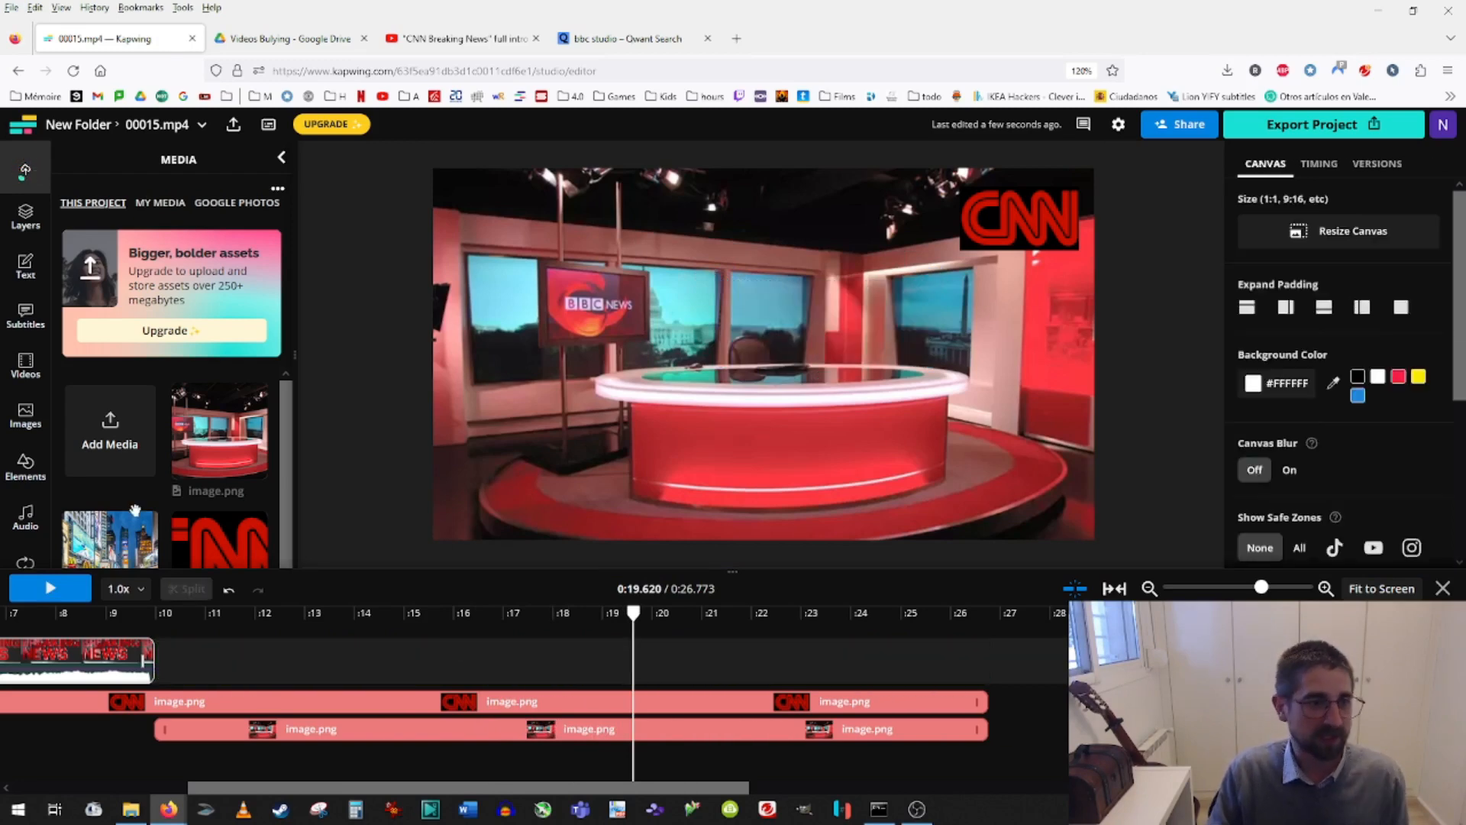
scroll(86, 449, "down", 2)
left_click_drag(119, 527, 171, 655)
left_click(569, 640)
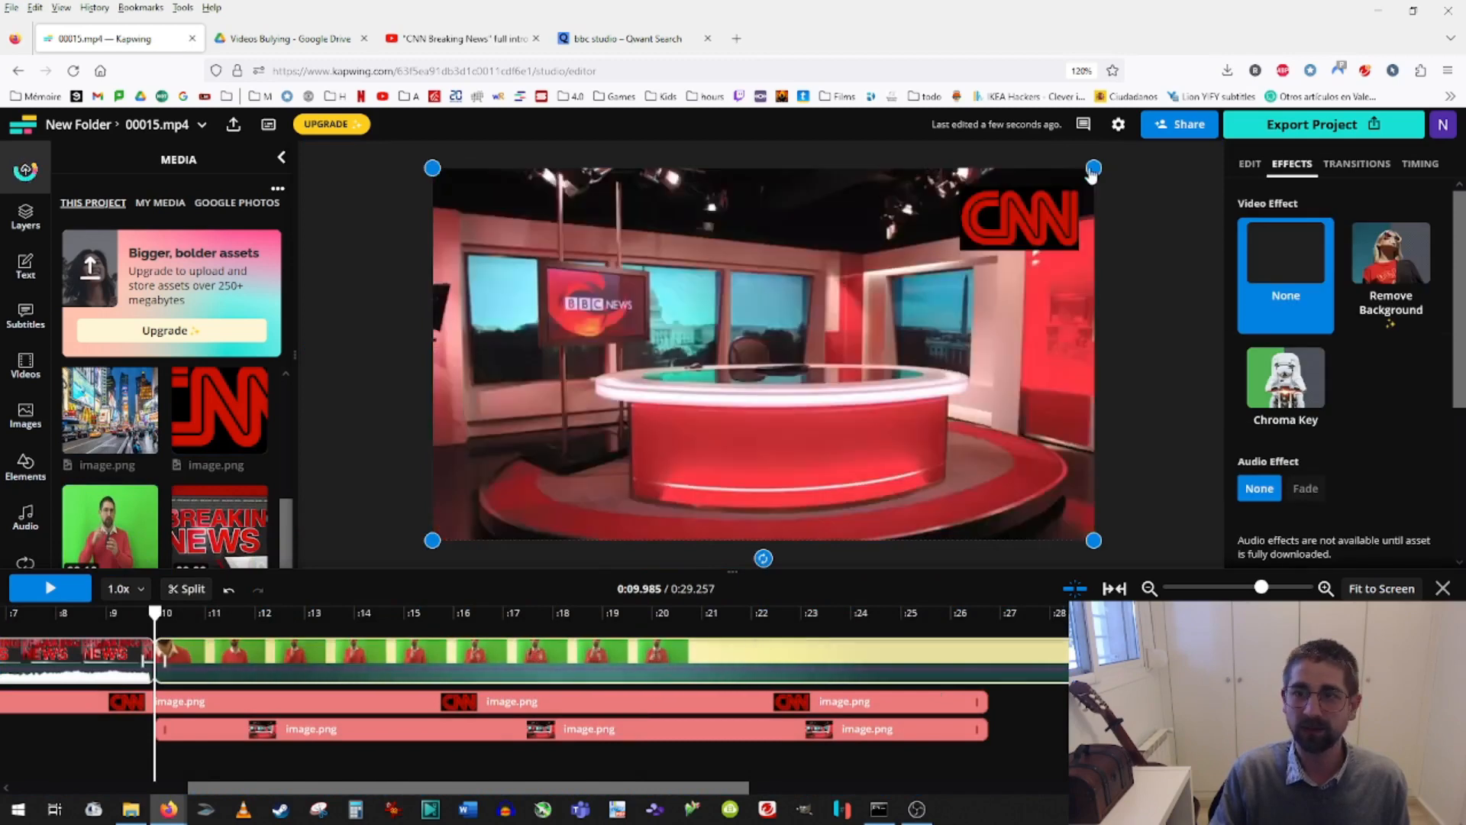
Shrink the new presenter clip to about half the canvas width, move it over the desk and apply the Chroma Key effect.
left_click_drag(1094, 169, 729, 384)
left_click(323, 610)
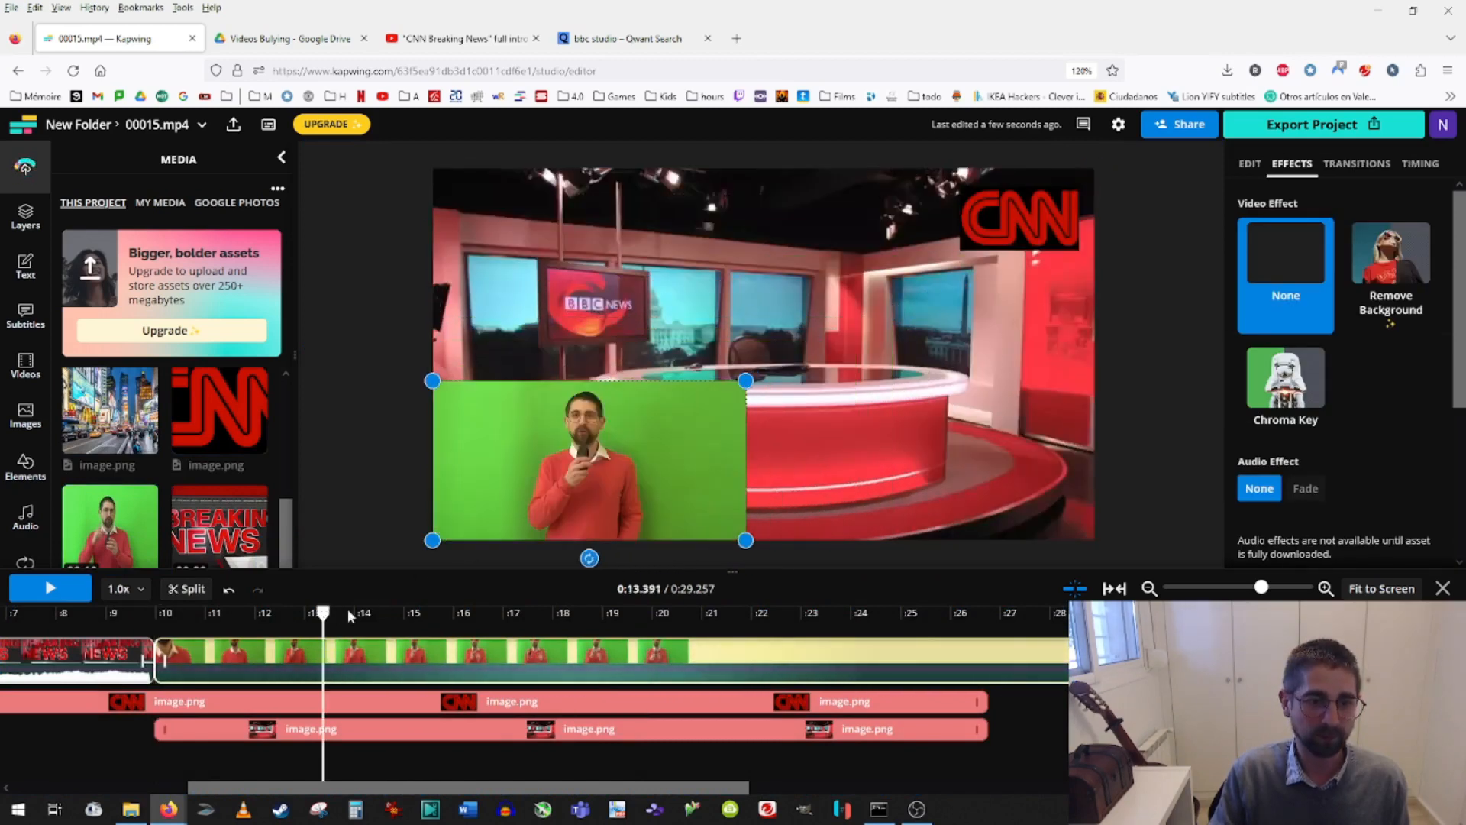
left_click_drag(593, 466, 785, 337)
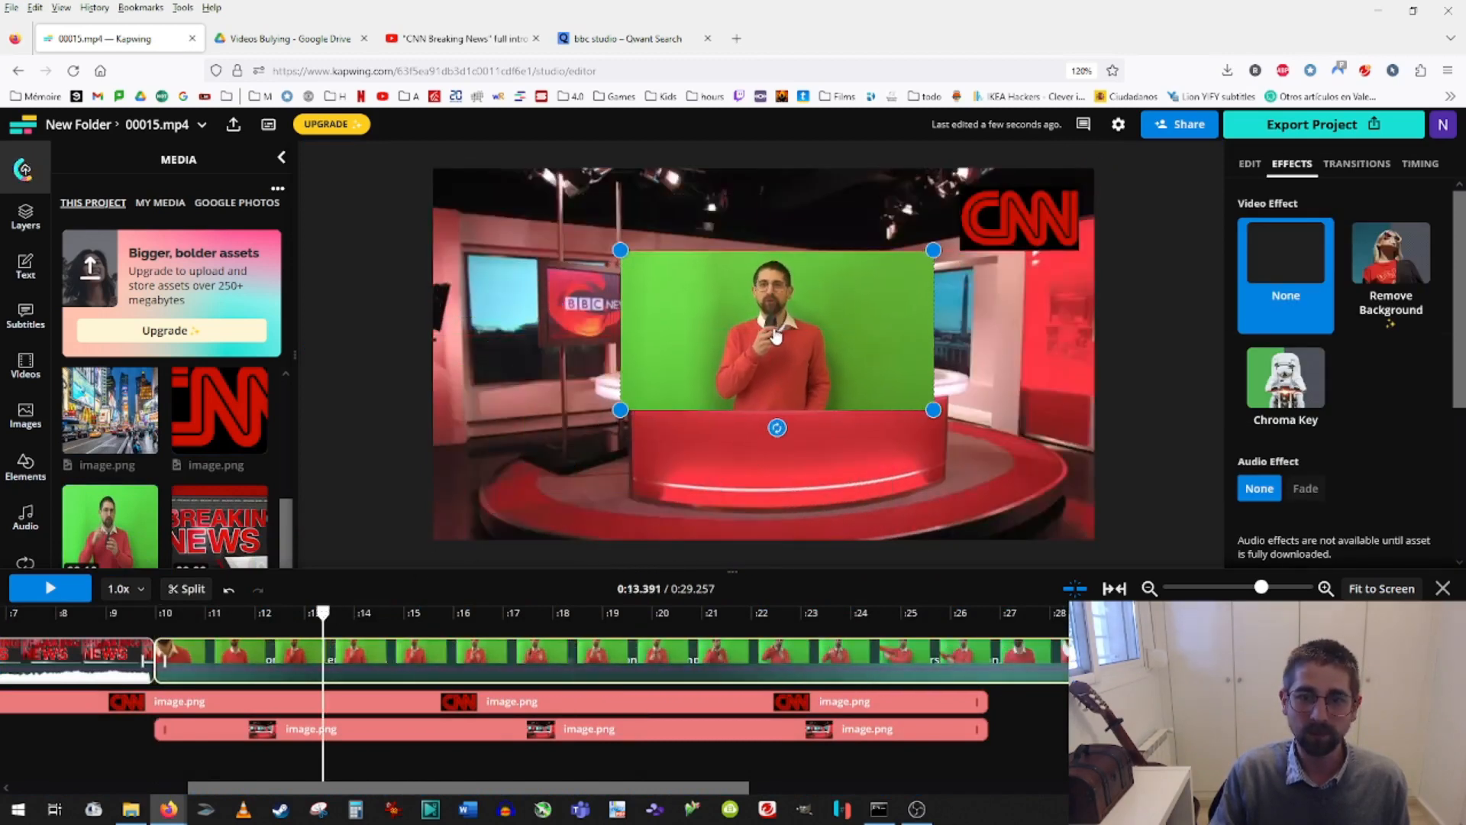
left_click(1290, 382)
left_click_drag(831, 291, 840, 320)
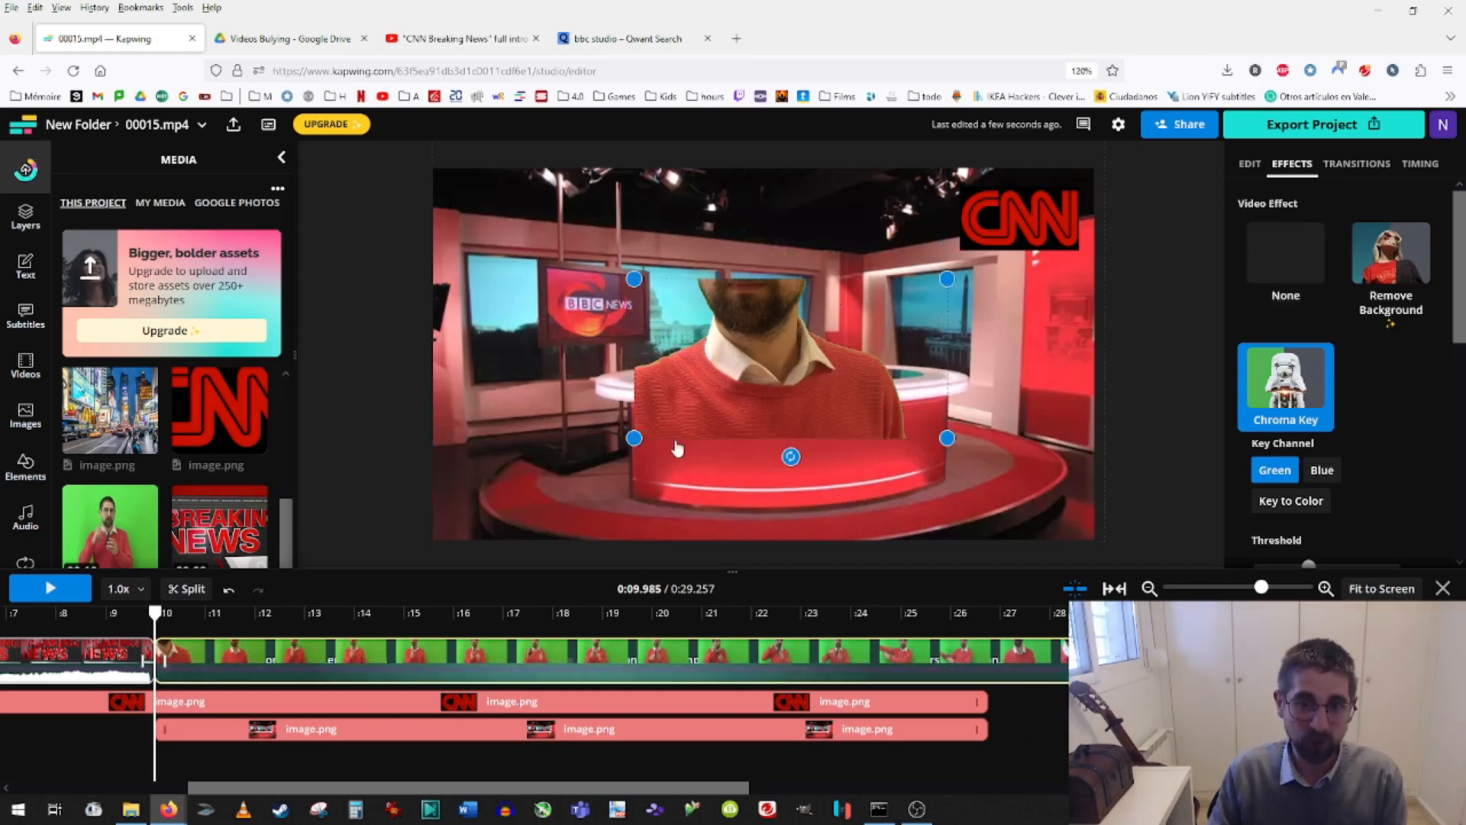
Shrink the presenter clip further, seat it behind the desk's top edge and preview the playback.
left_click(442, 614)
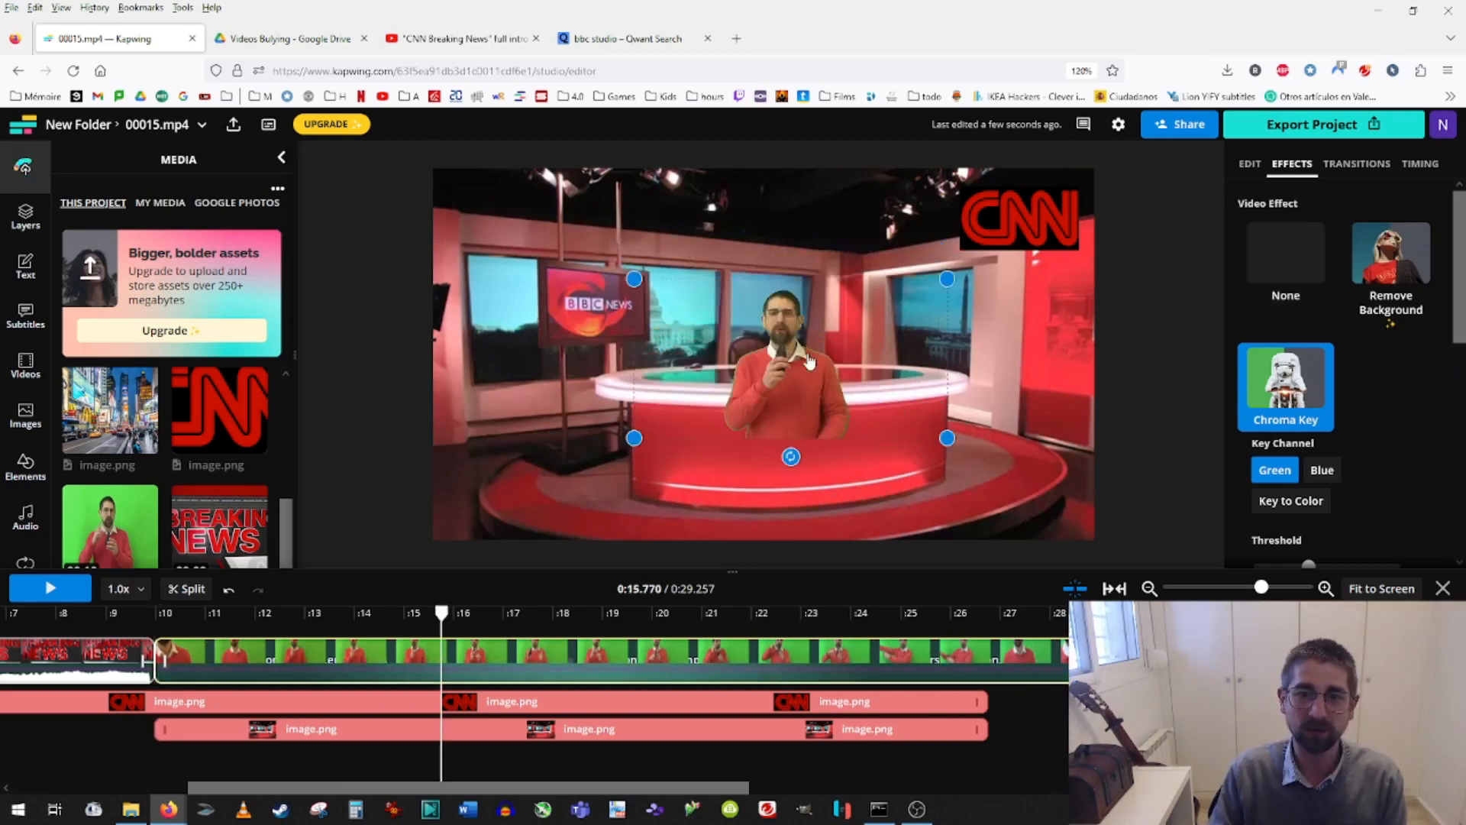
left_click_drag(809, 360, 786, 303)
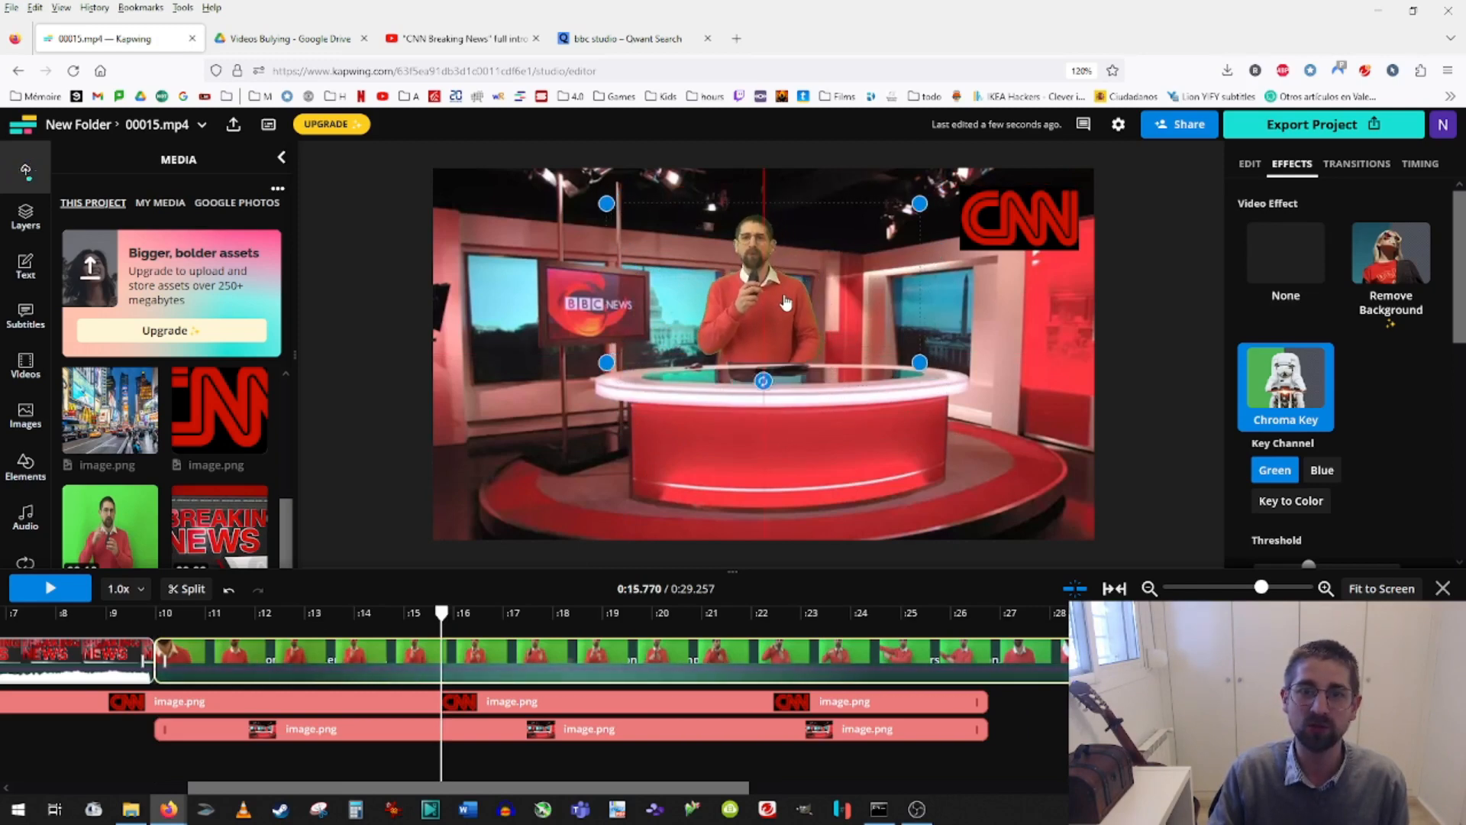
left_click_drag(914, 218, 832, 269)
left_click_drag(734, 342, 769, 345)
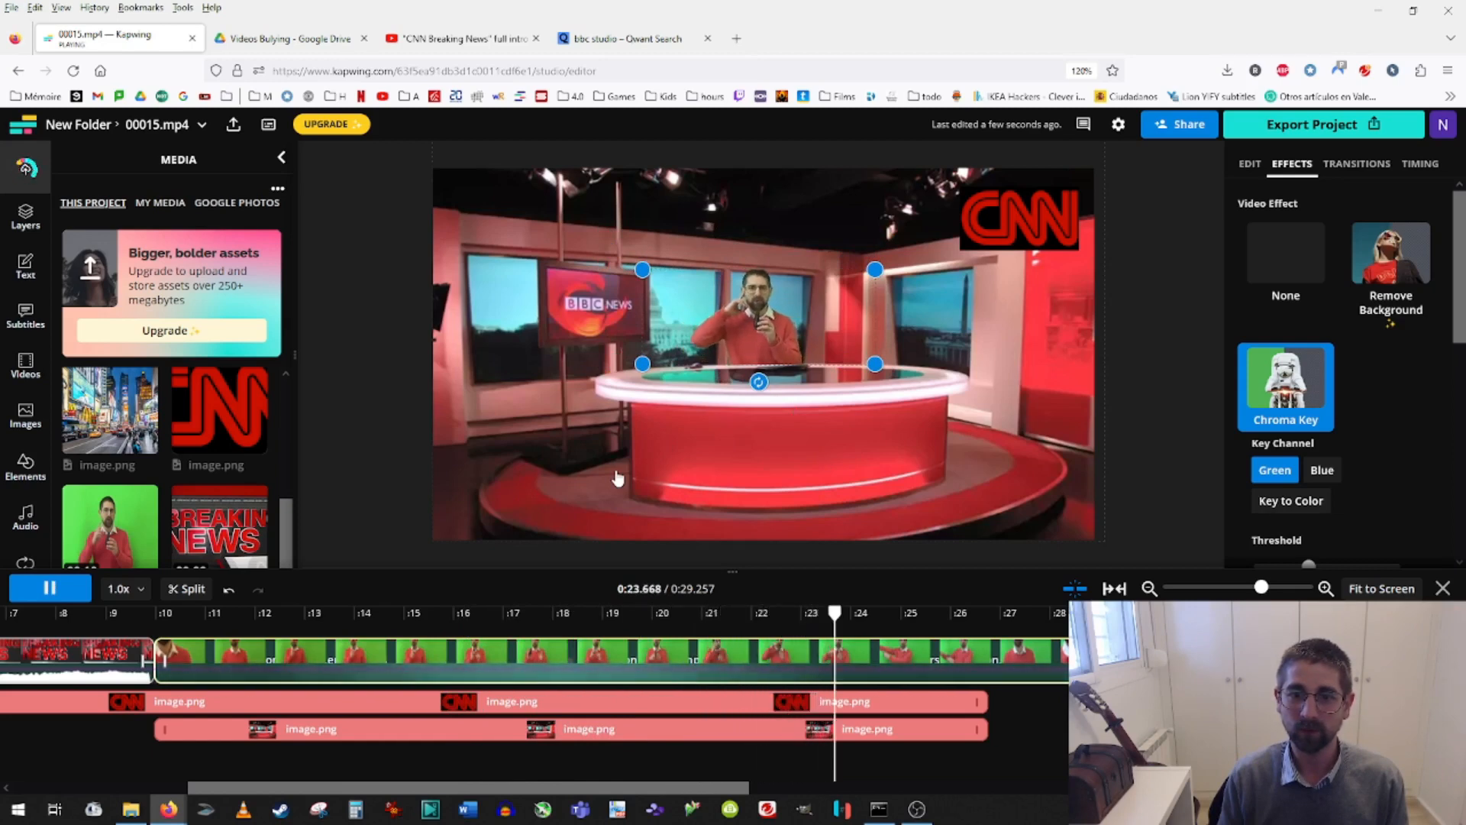
key("space")
left_click(26, 265)
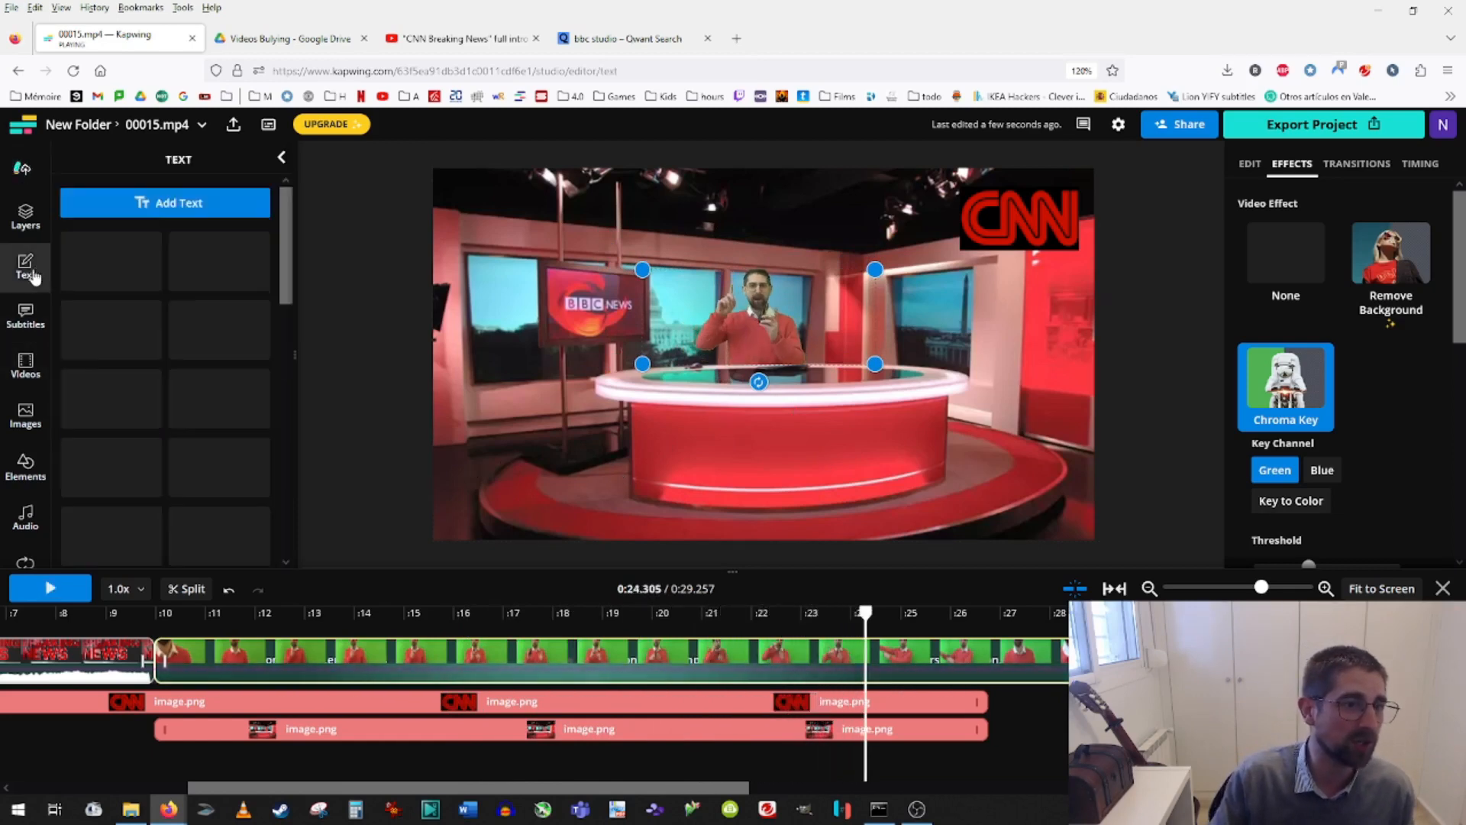
scroll(191, 404, "down", 5)
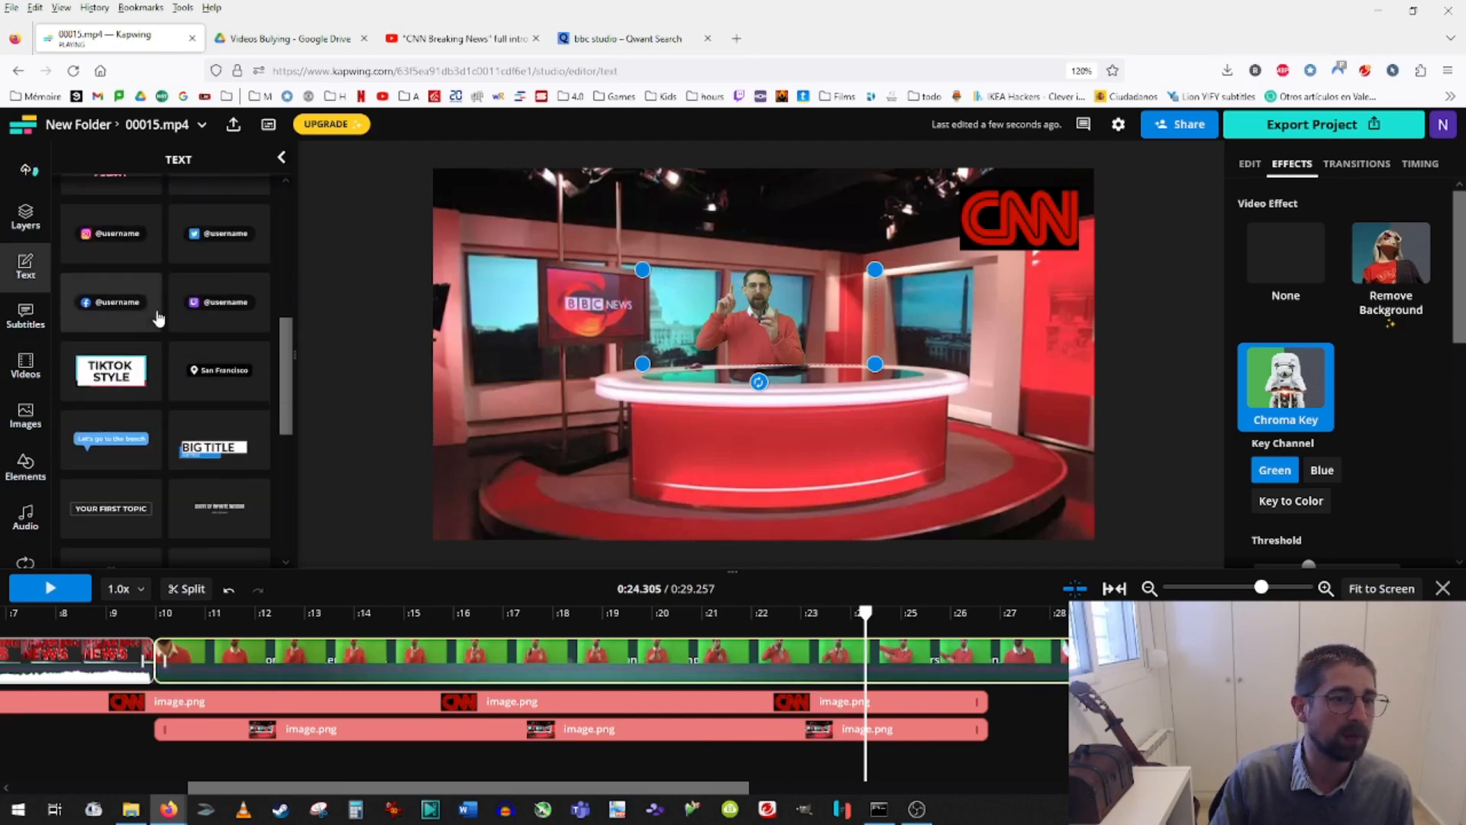
scroll(225, 288, "up", 2)
left_click(225, 288)
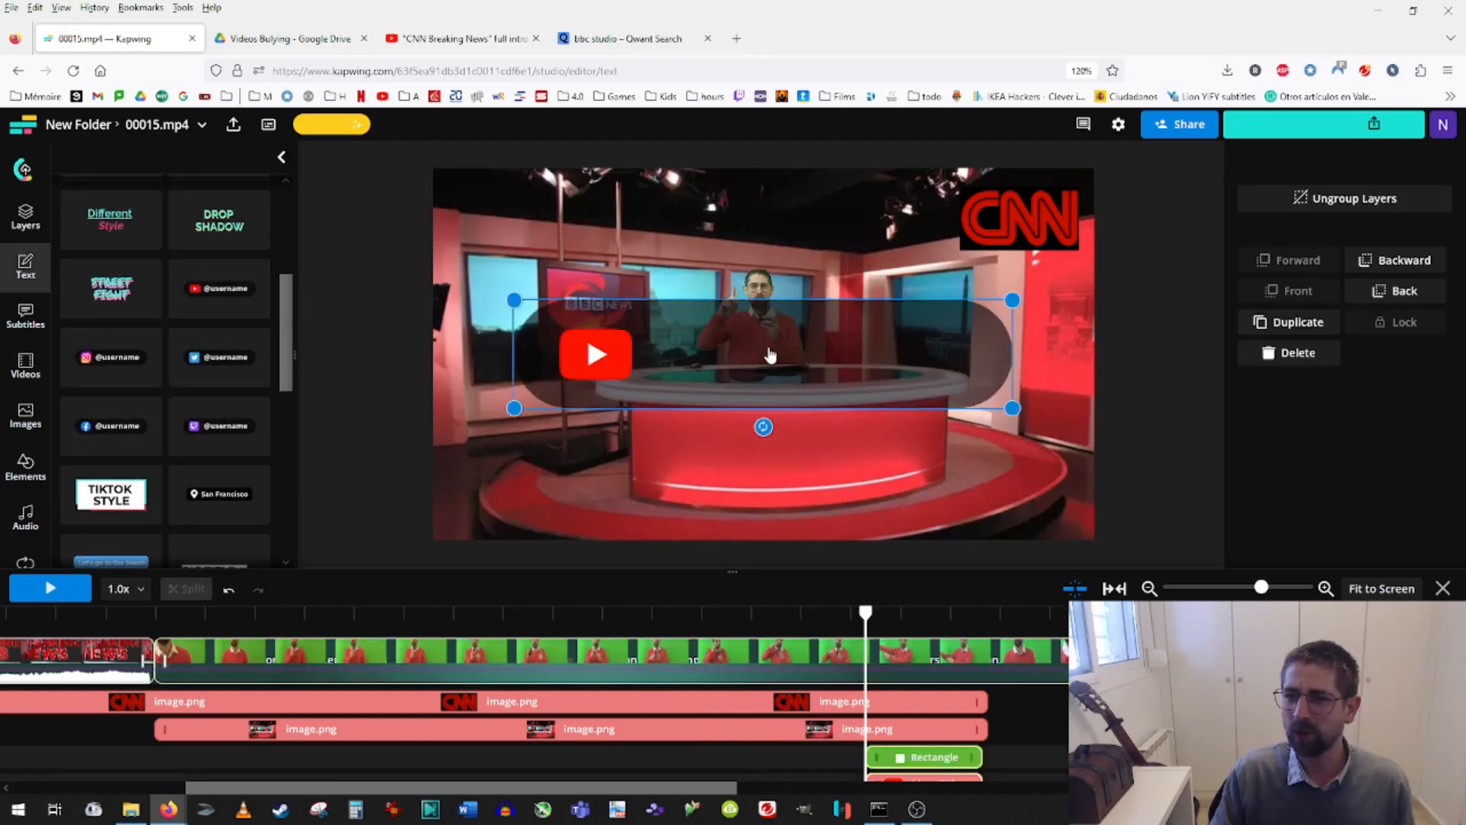
left_click_drag(760, 353, 664, 486)
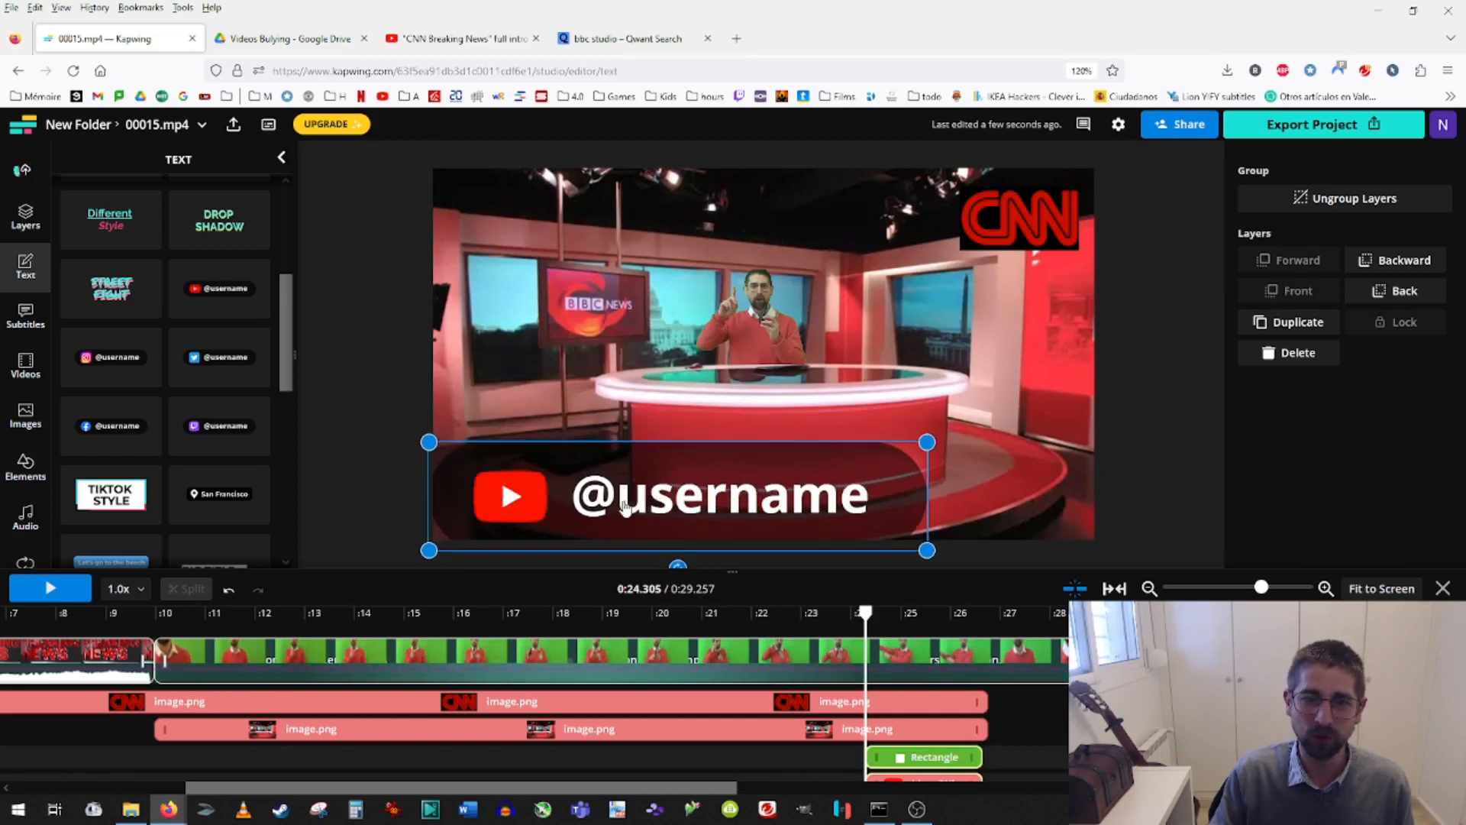
Replace the word "username" in the YouTube title with a placeholder full name, keeping the @ sign.
double_click(773, 504)
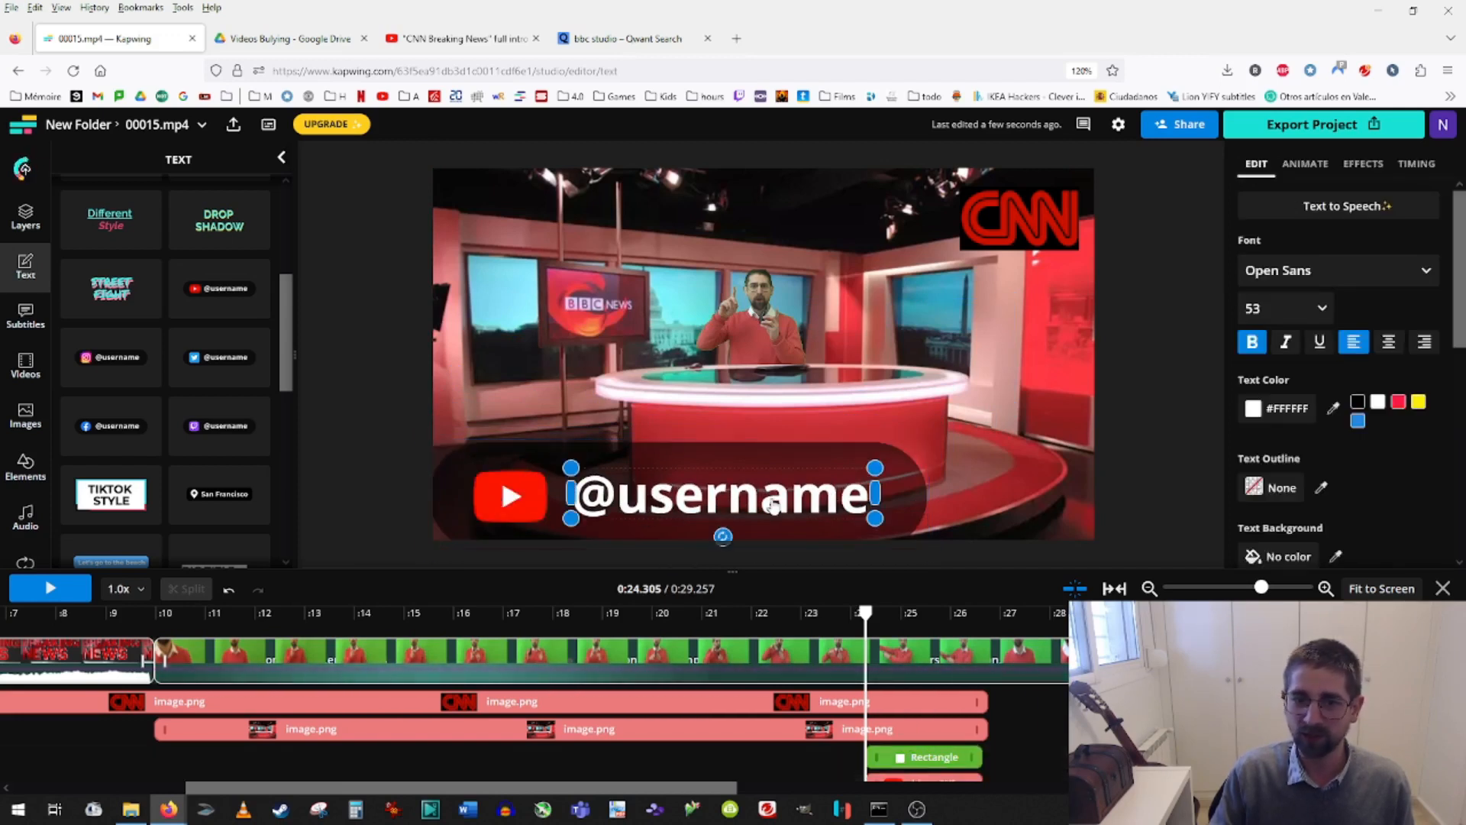
double_click(812, 501)
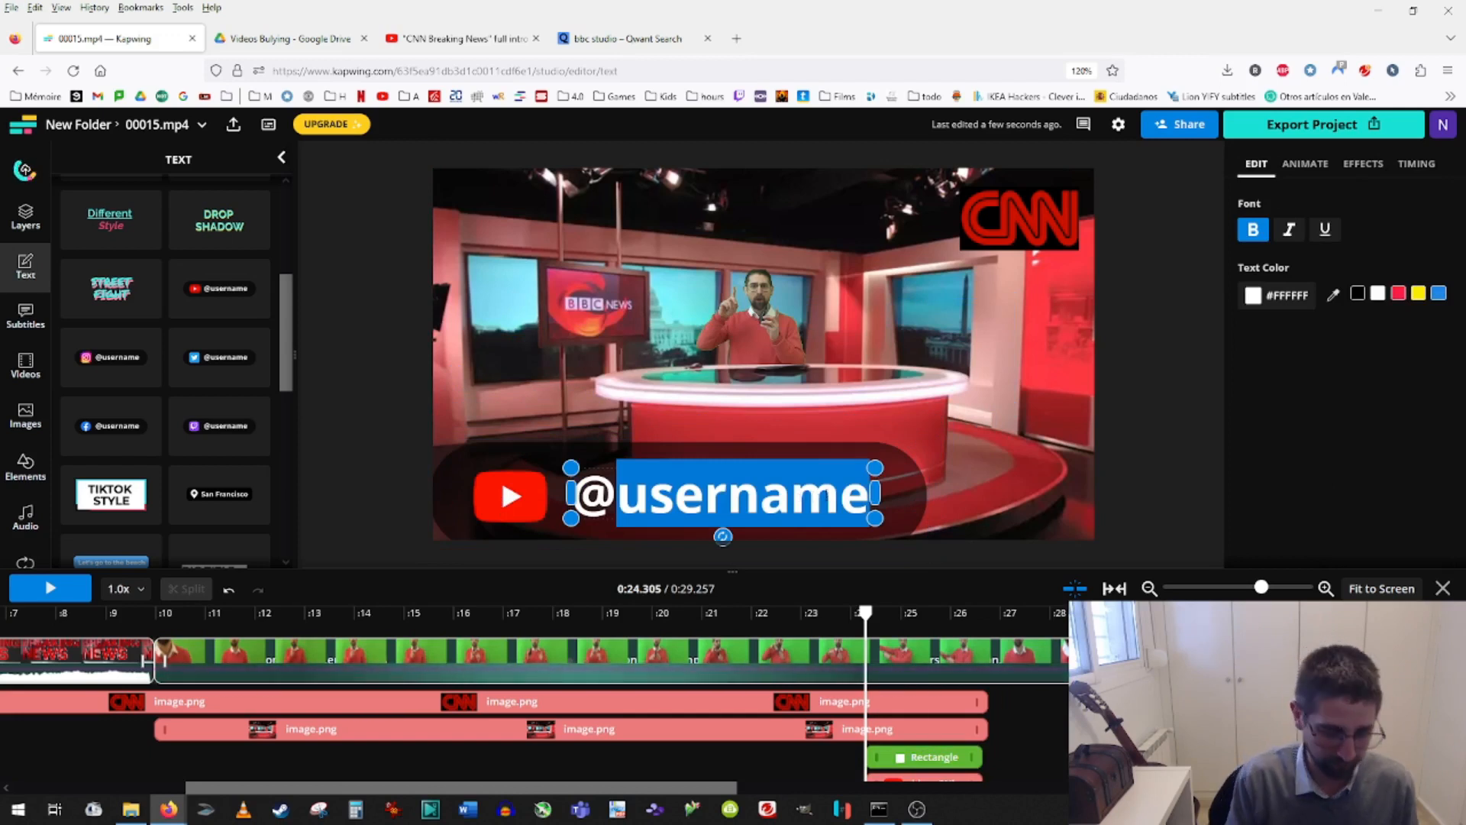
type("John Doe")
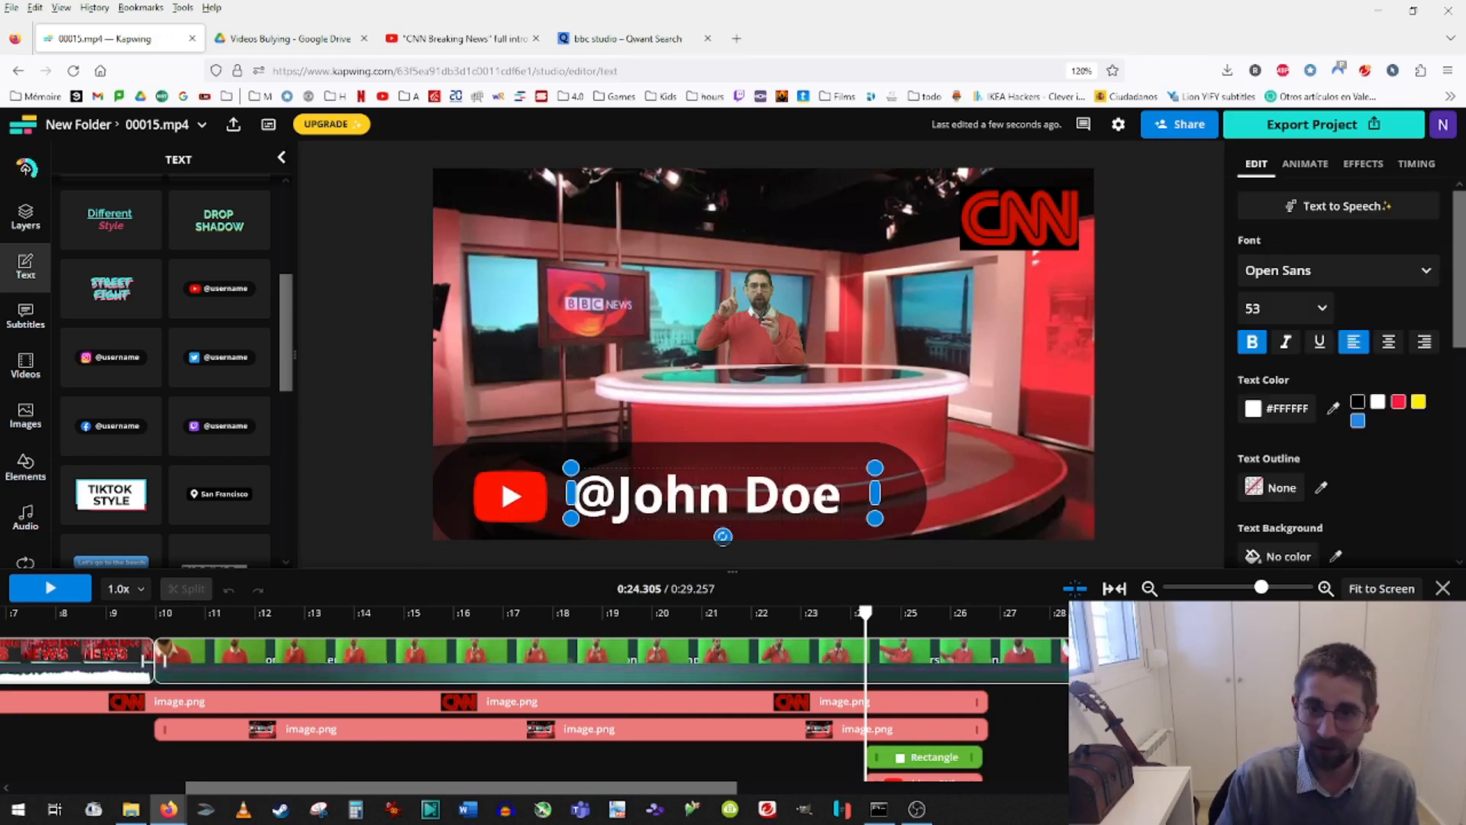
left_click(1094, 463)
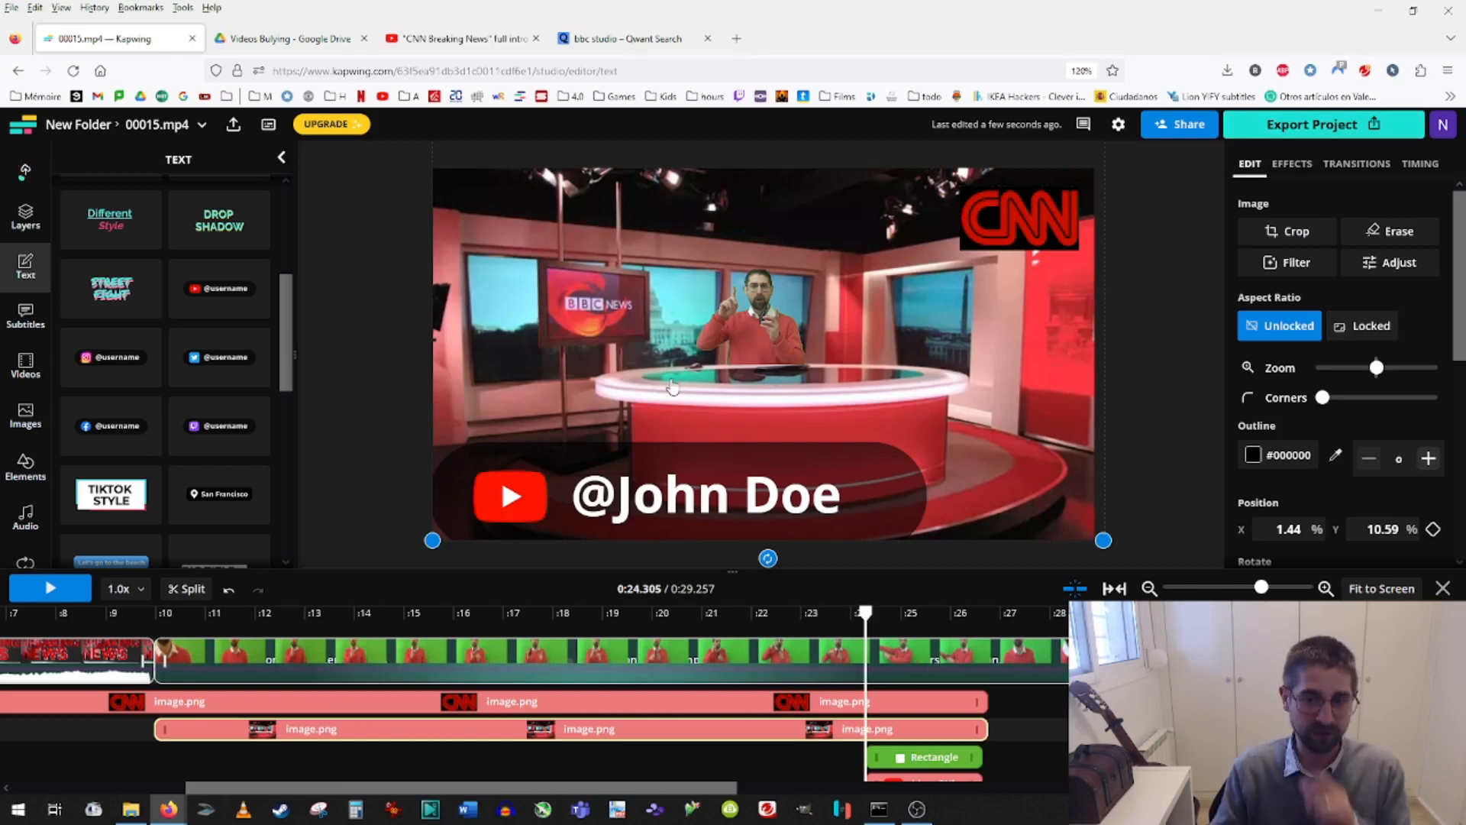
Switch to YouTube and search for "green screen t rex".
left_click(458, 38)
left_click_drag(547, 129, 204, 137)
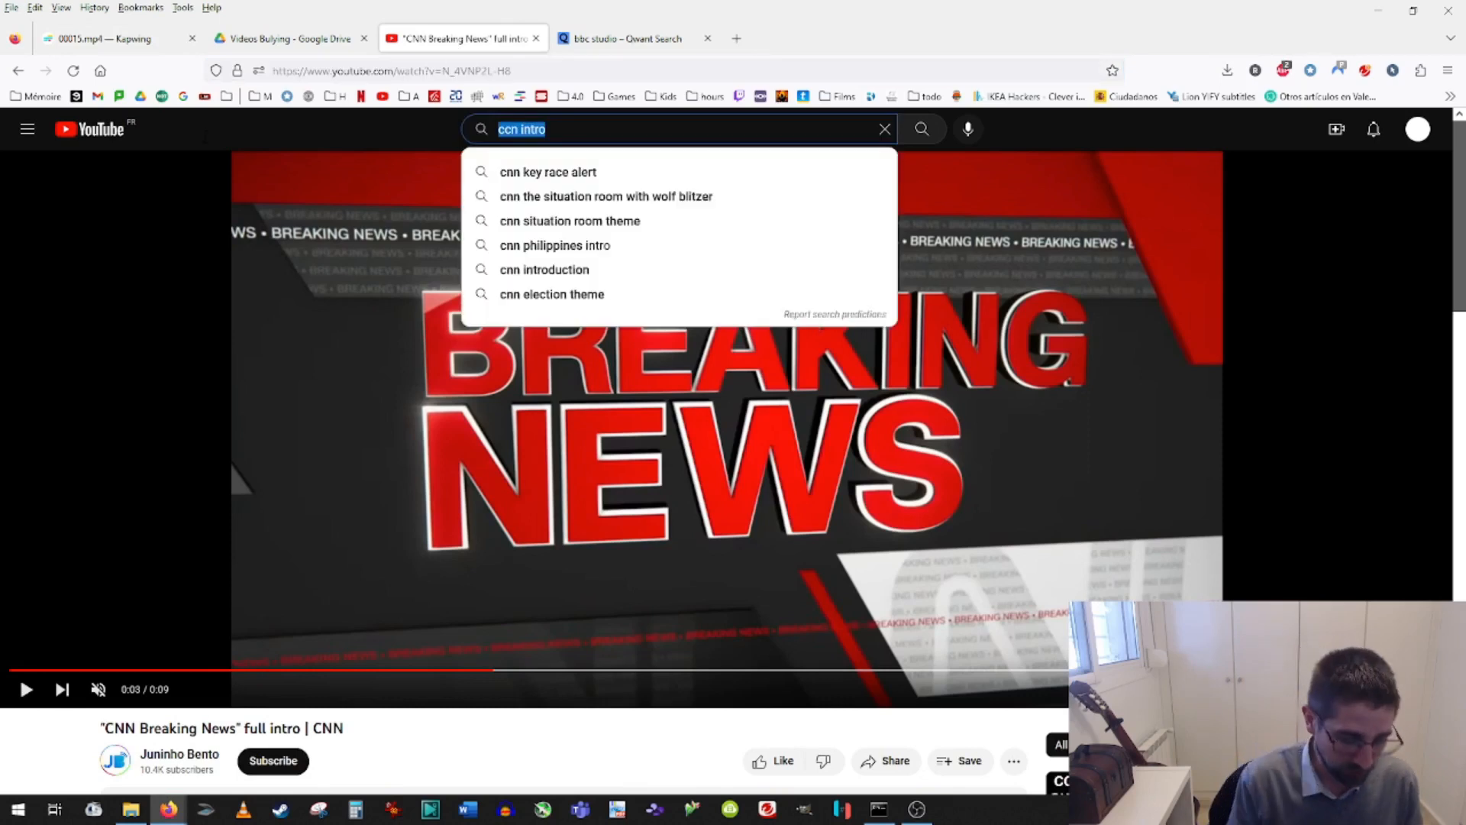
type("green screen ")
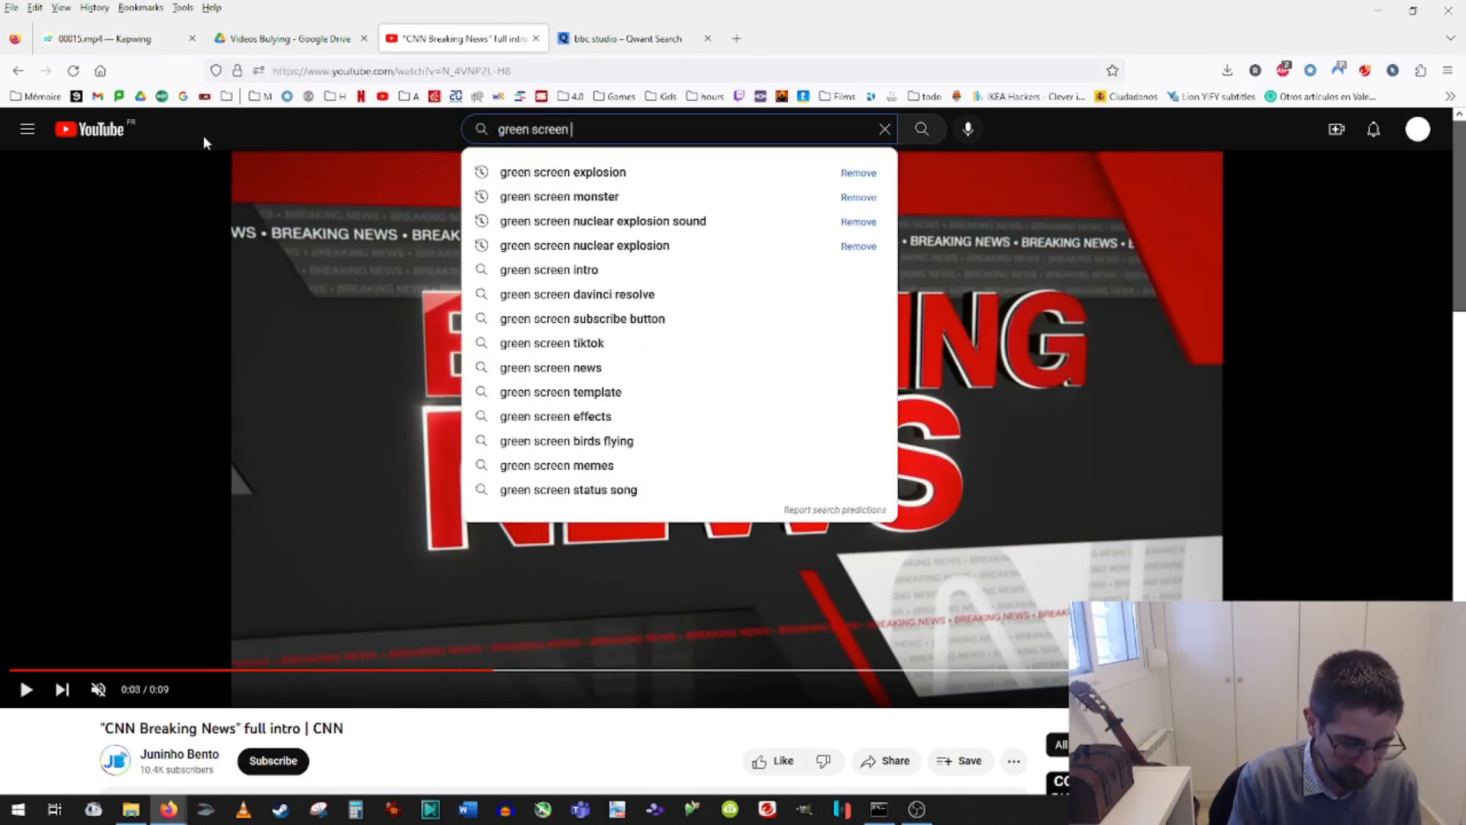
type("t rex")
key("Return")
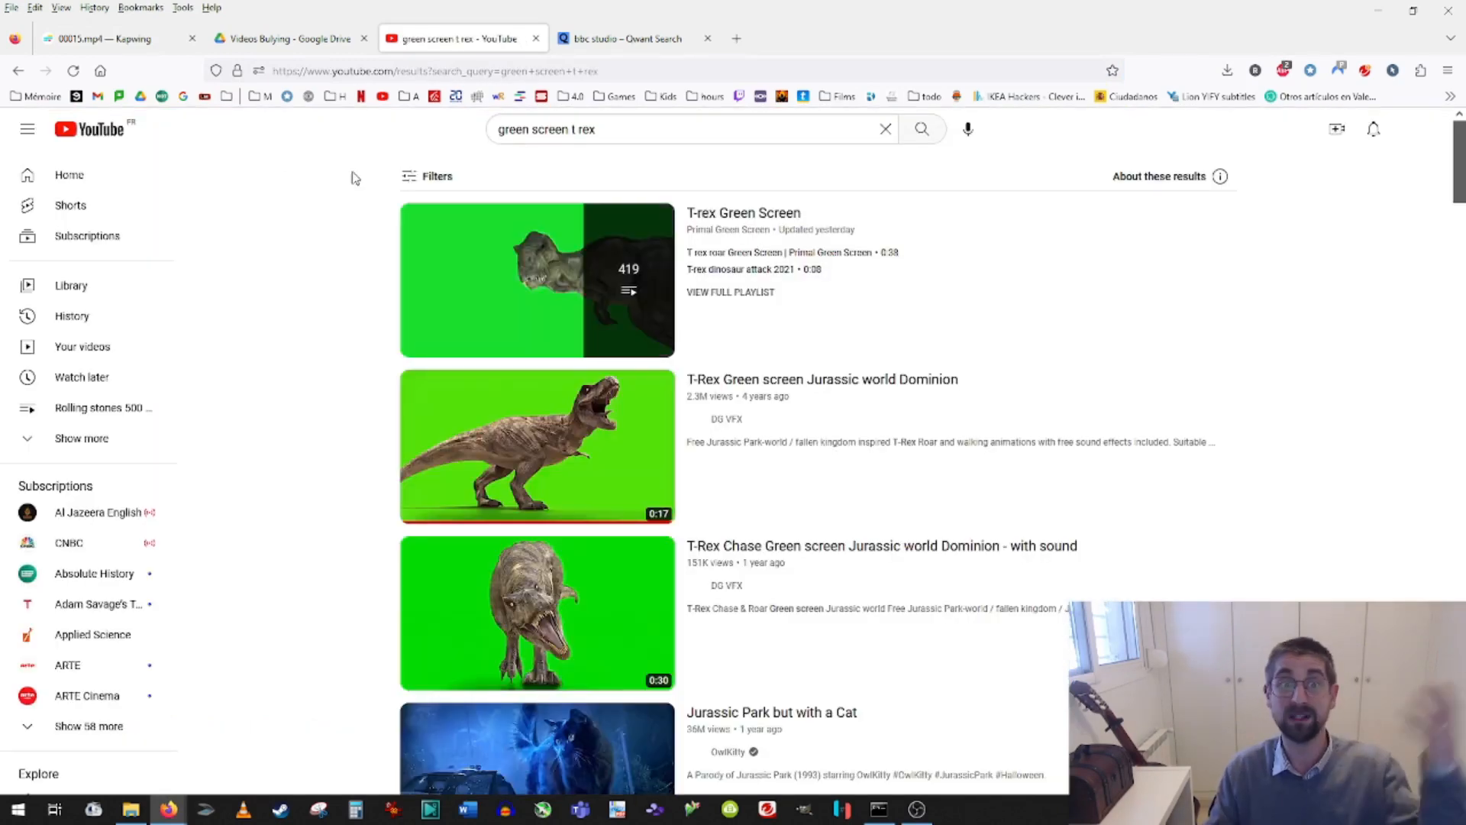
Open the video "T-Rex Green screen Jurassic world Dominion", copy its web address and return to the Kapwing project.
left_click(753, 382)
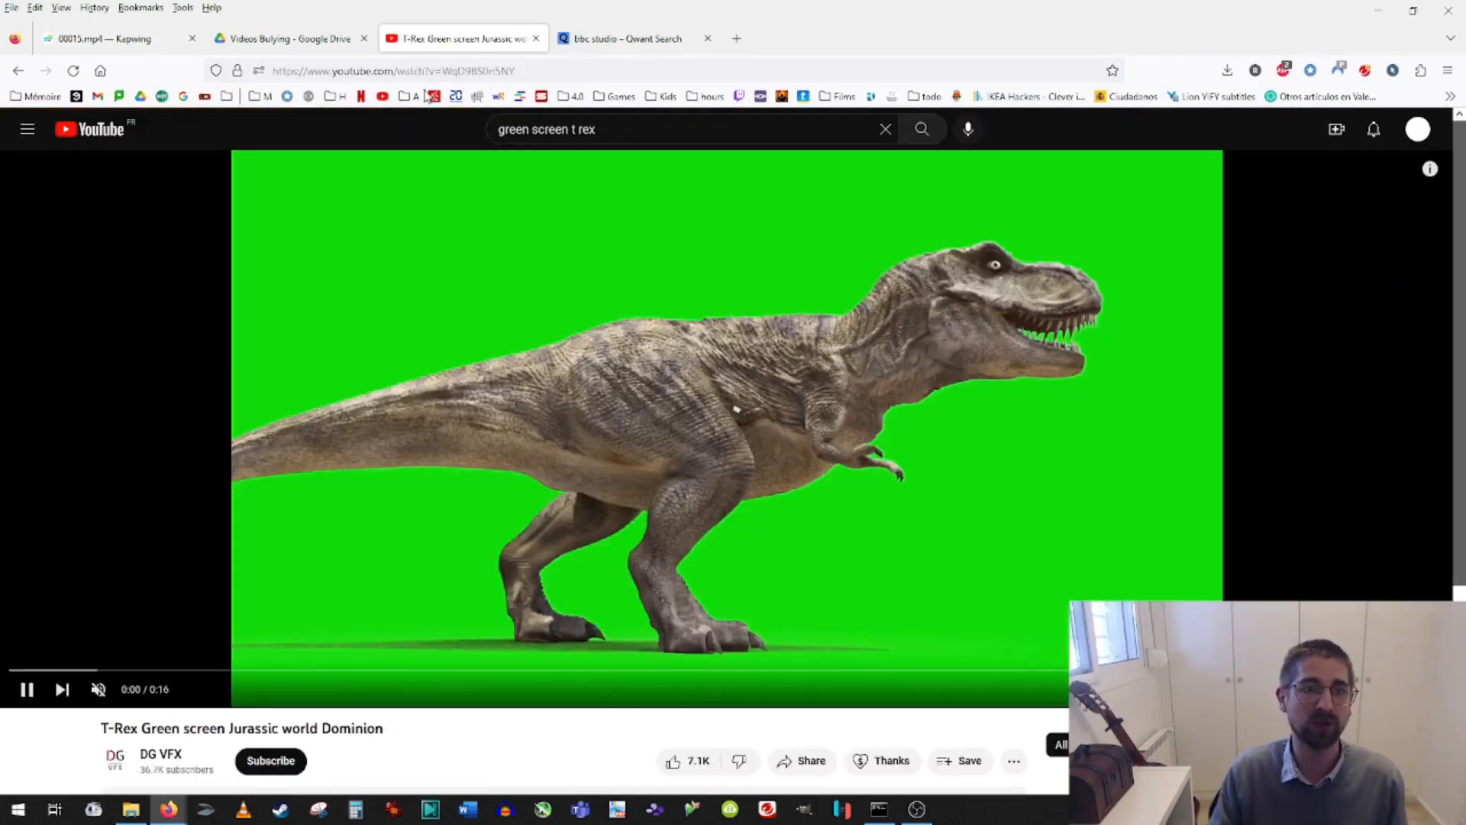
left_click(397, 70)
right_click(409, 70)
left_click(458, 159)
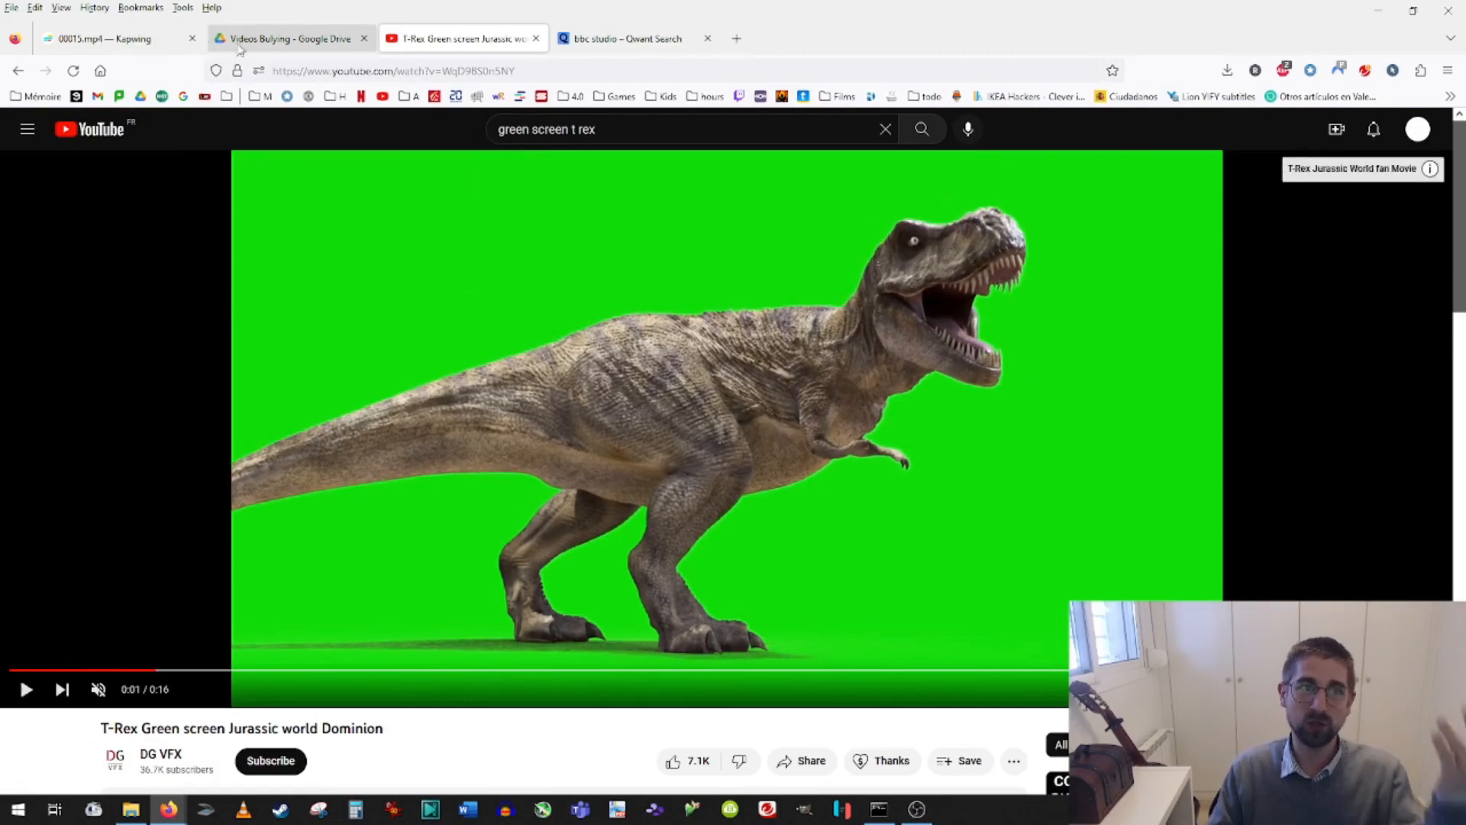
left_click(115, 38)
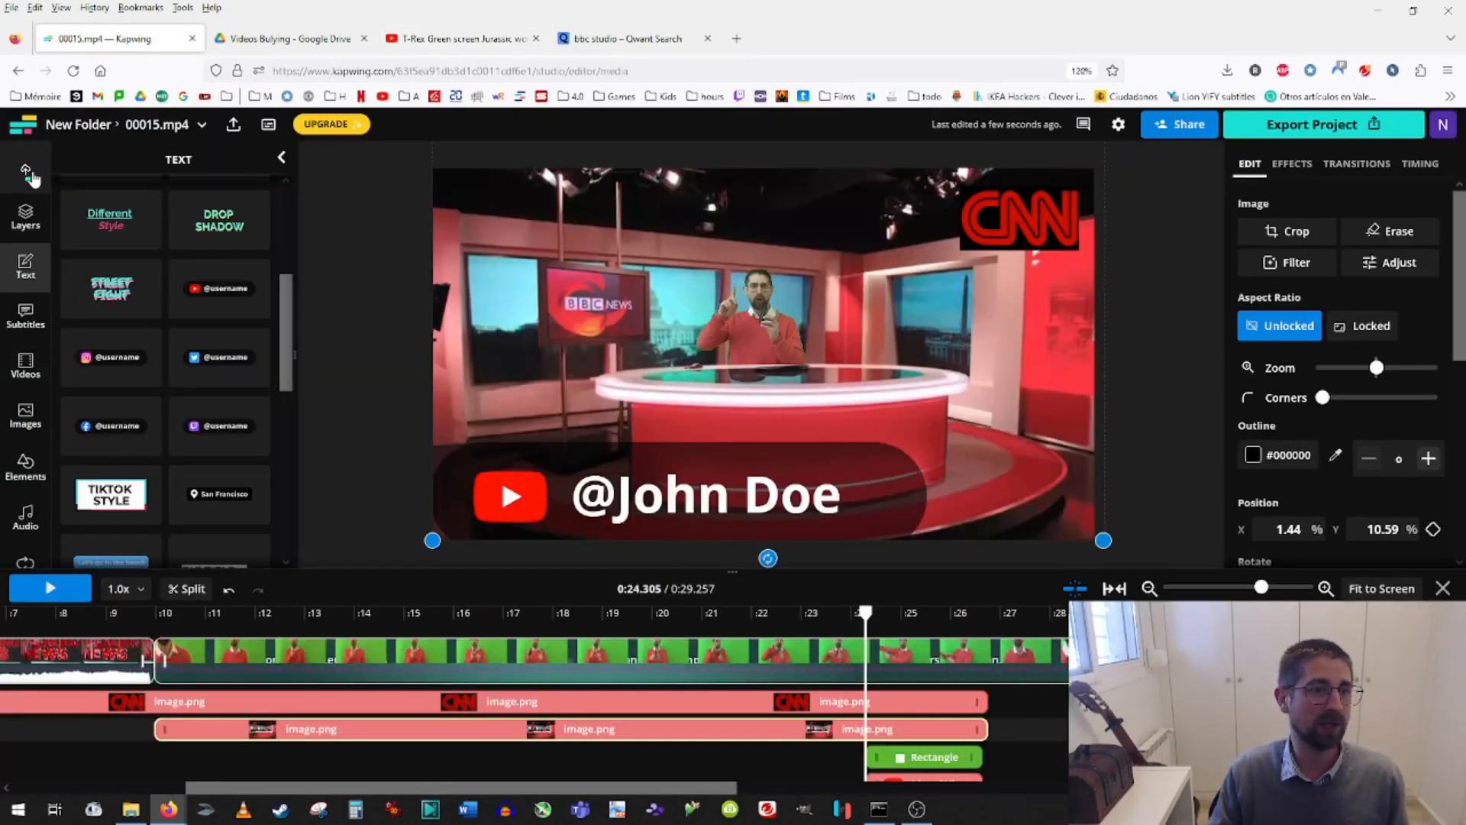
Import the T-Rex green-screen video into the project from its copied web address and add it to the timeline.
left_click(25, 171)
left_click(110, 431)
left_click(560, 577)
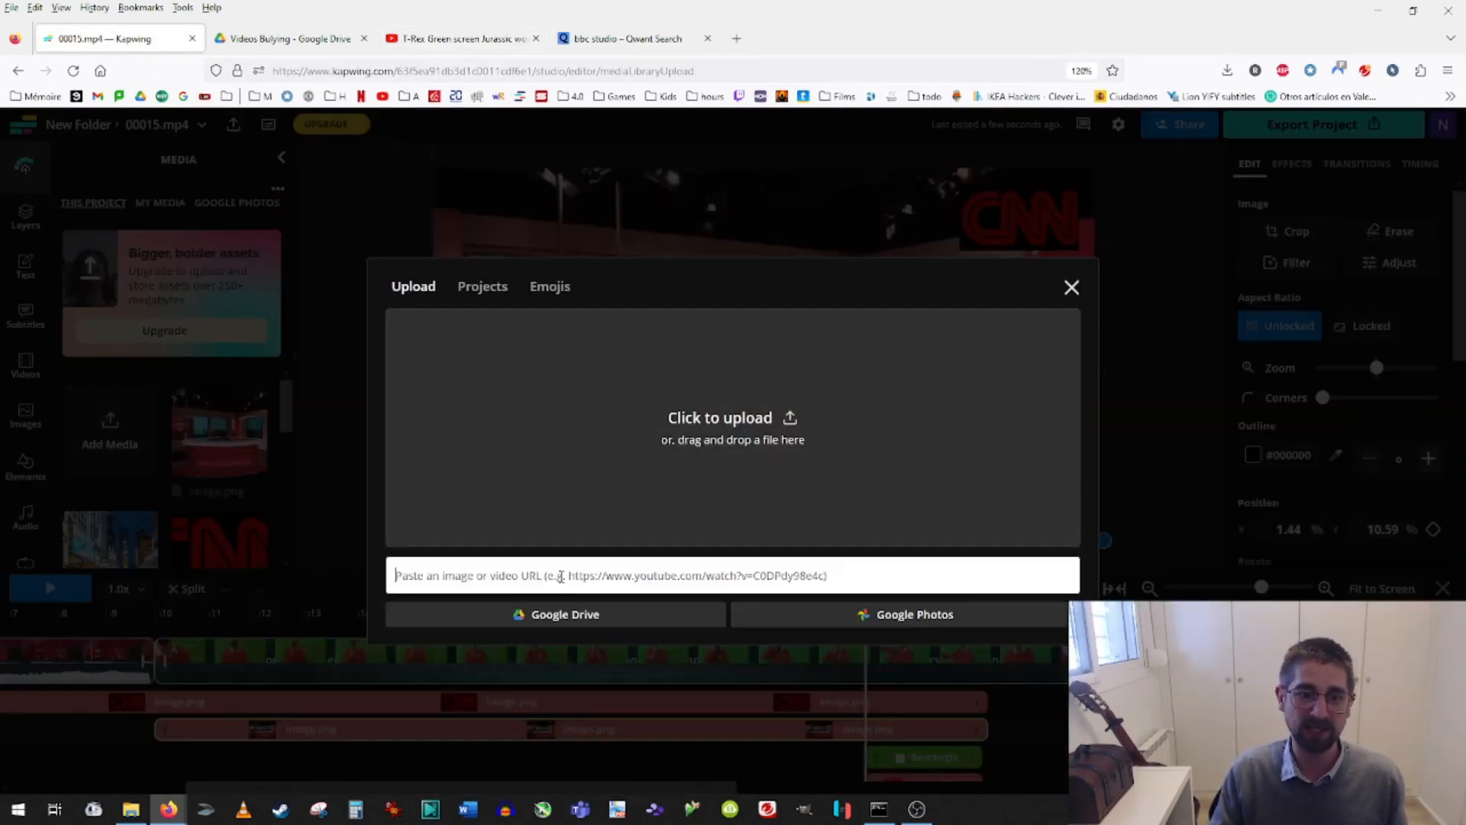
key("ctrl+v")
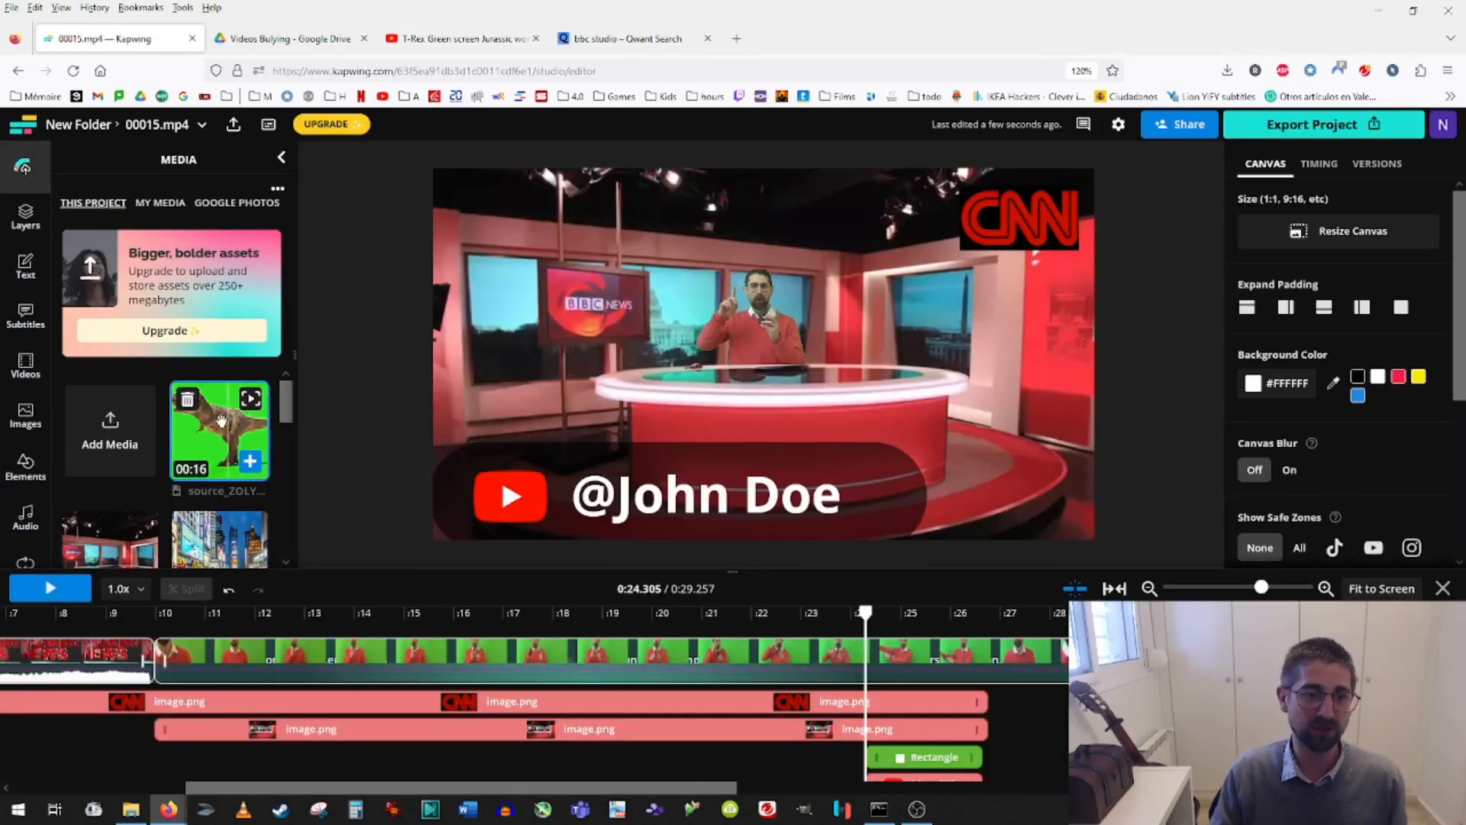
left_click_drag(221, 465, 190, 753)
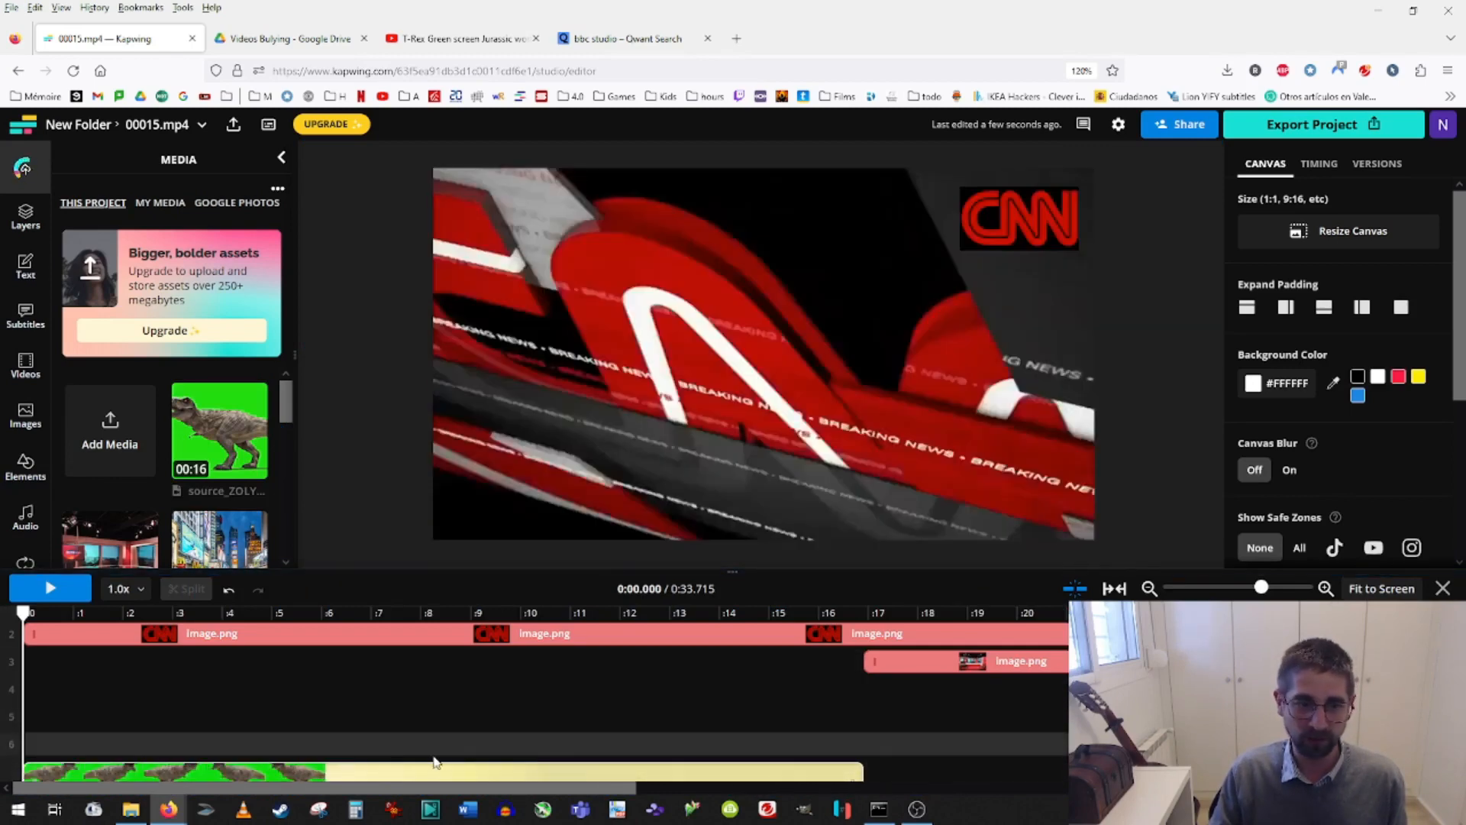
Try to place the T-rex clip at about 17 seconds, alongside the name title layers.
left_click_drag(345, 781, 900, 724)
scroll(900, 724, "down", 2)
scroll(899, 724, "up", 2)
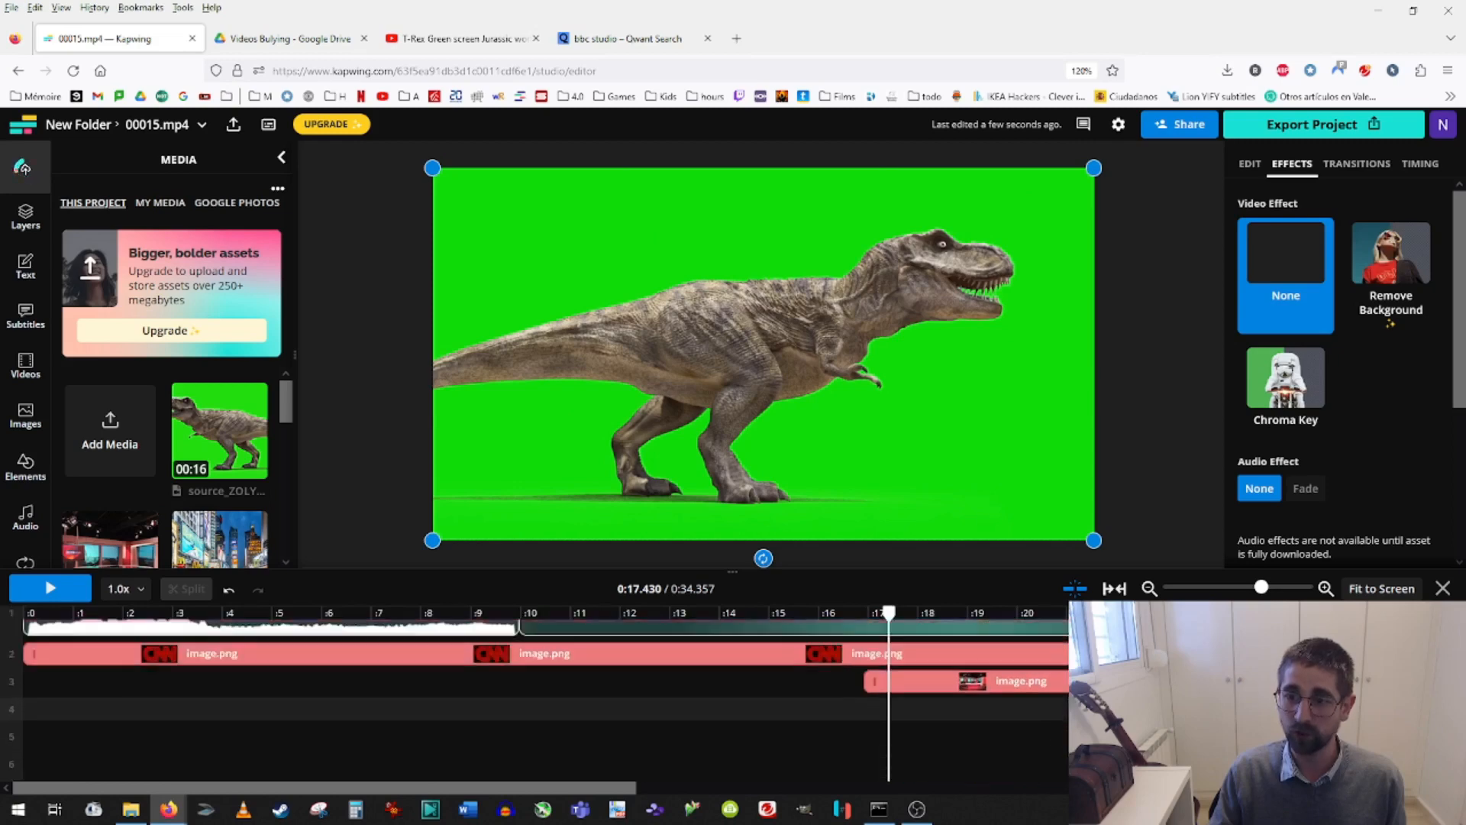
left_click(1023, 742)
left_click(1023, 755)
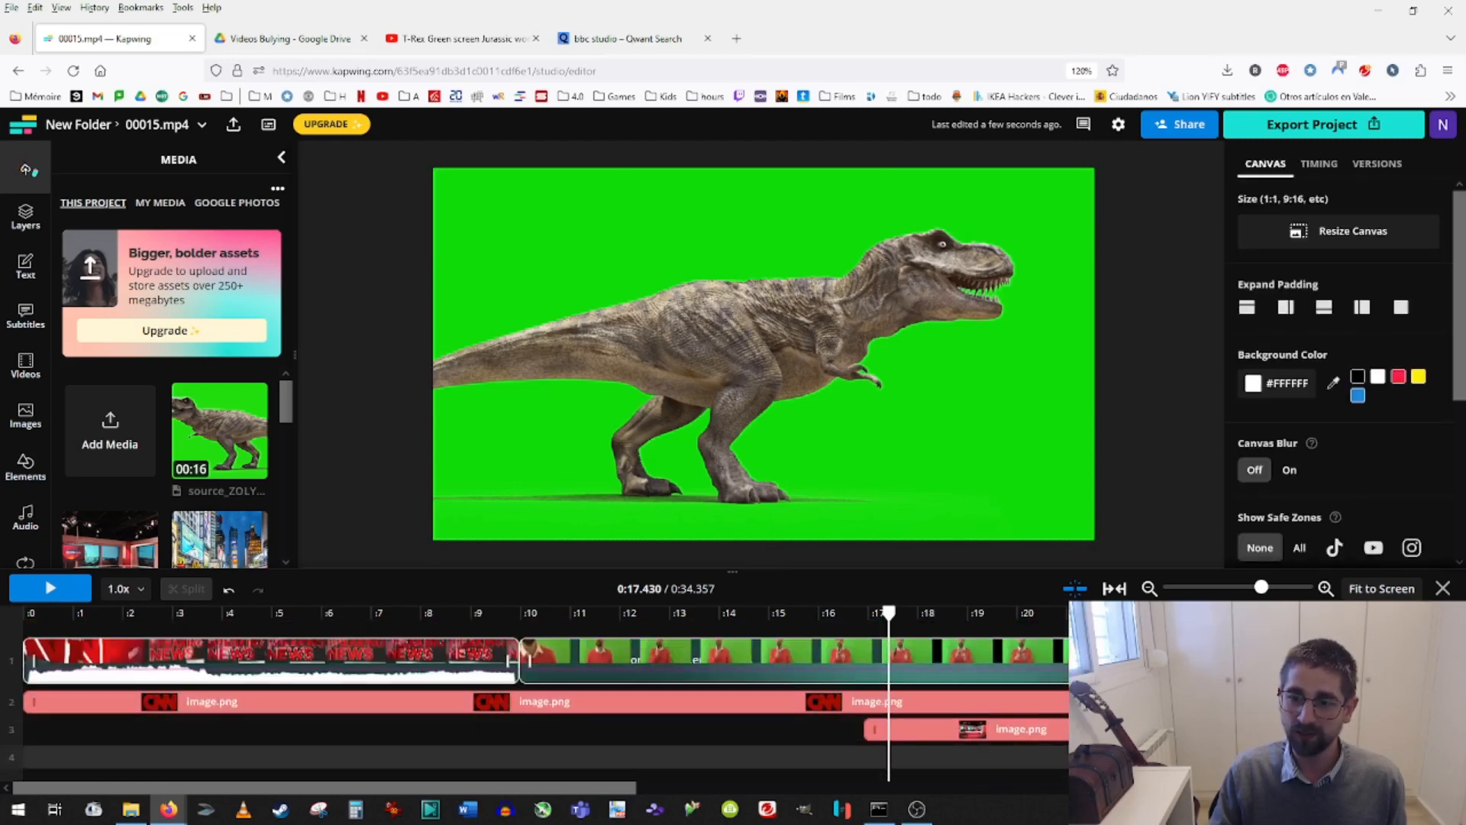
left_click(1022, 743)
left_click_drag(1023, 742, 864, 753)
scroll(1039, 701, "down", 2)
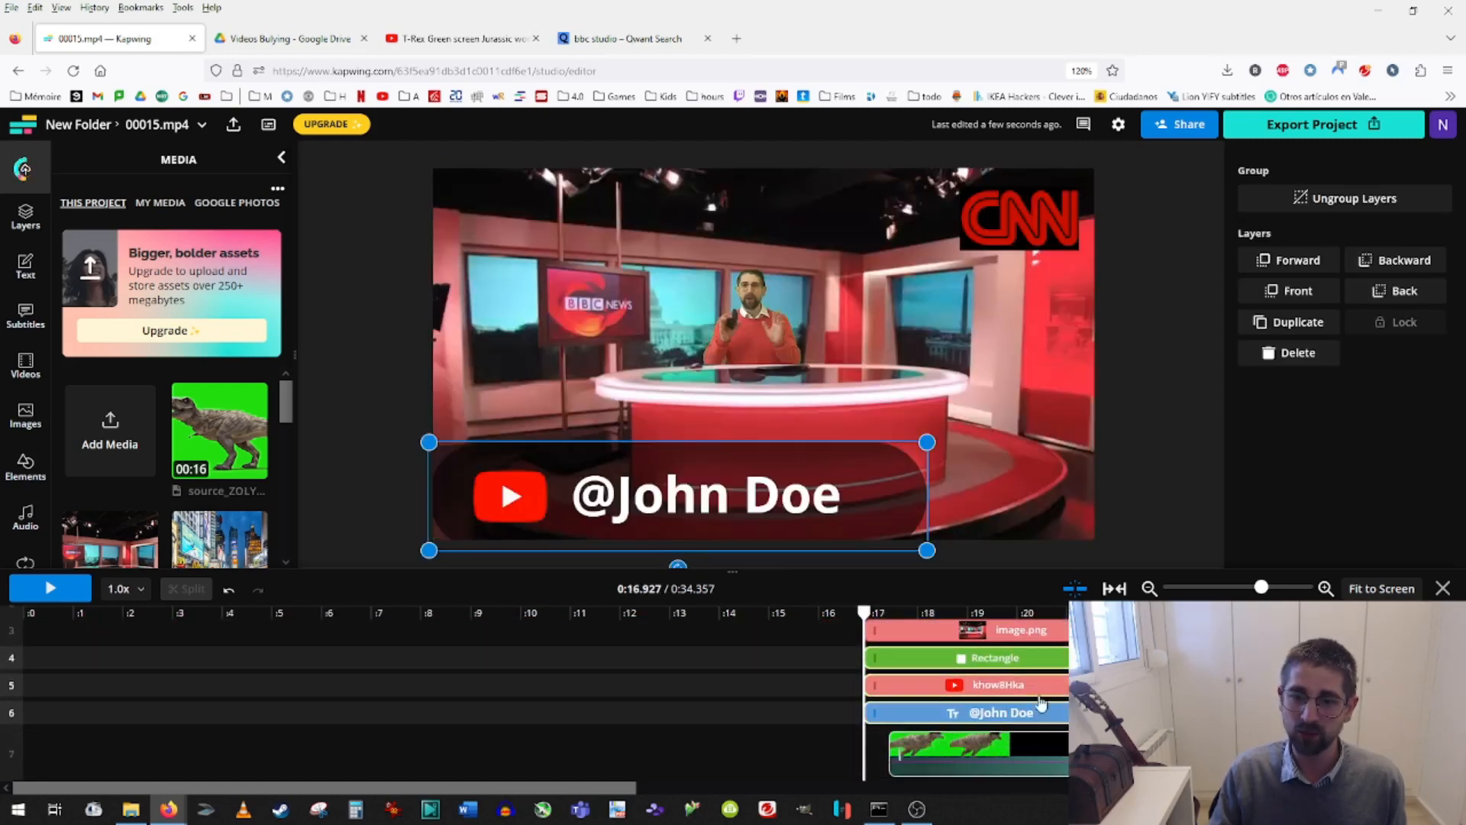
Apply the Chroma Key effect with the green channel to the T-rex clip and shift the clip over the presenter's footage.
left_click_drag(1017, 743, 122, 730)
left_click(1286, 378)
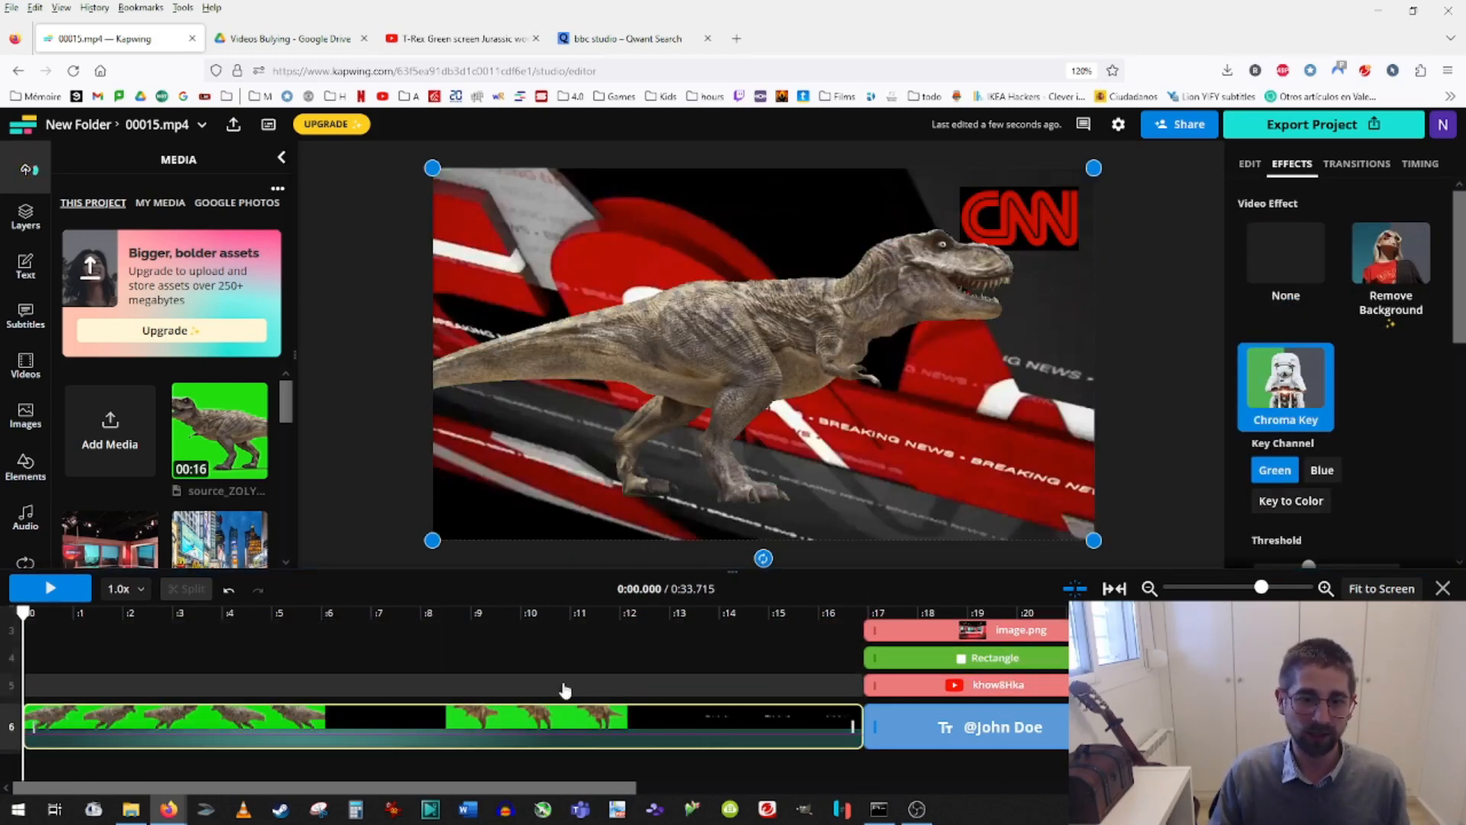
scroll(565, 688, "down", 1)
left_click_drag(576, 685, 1117, 725)
scroll(1023, 659, "up", 3)
left_click(858, 619)
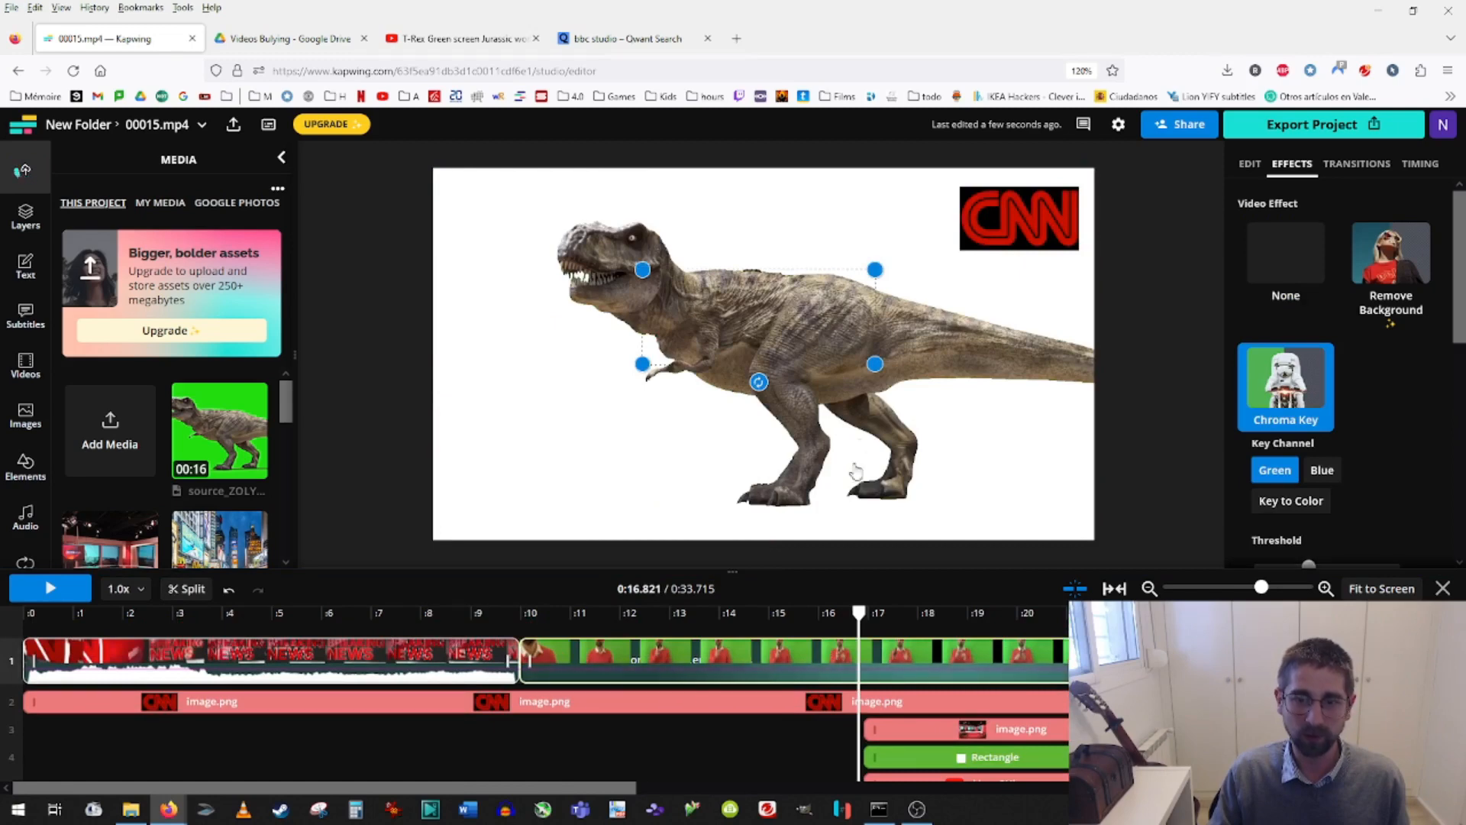
Shift the T-rex down and to the left in the frame, and make the studio background start at about 10.9 seconds.
left_click_drag(920, 370, 856, 425)
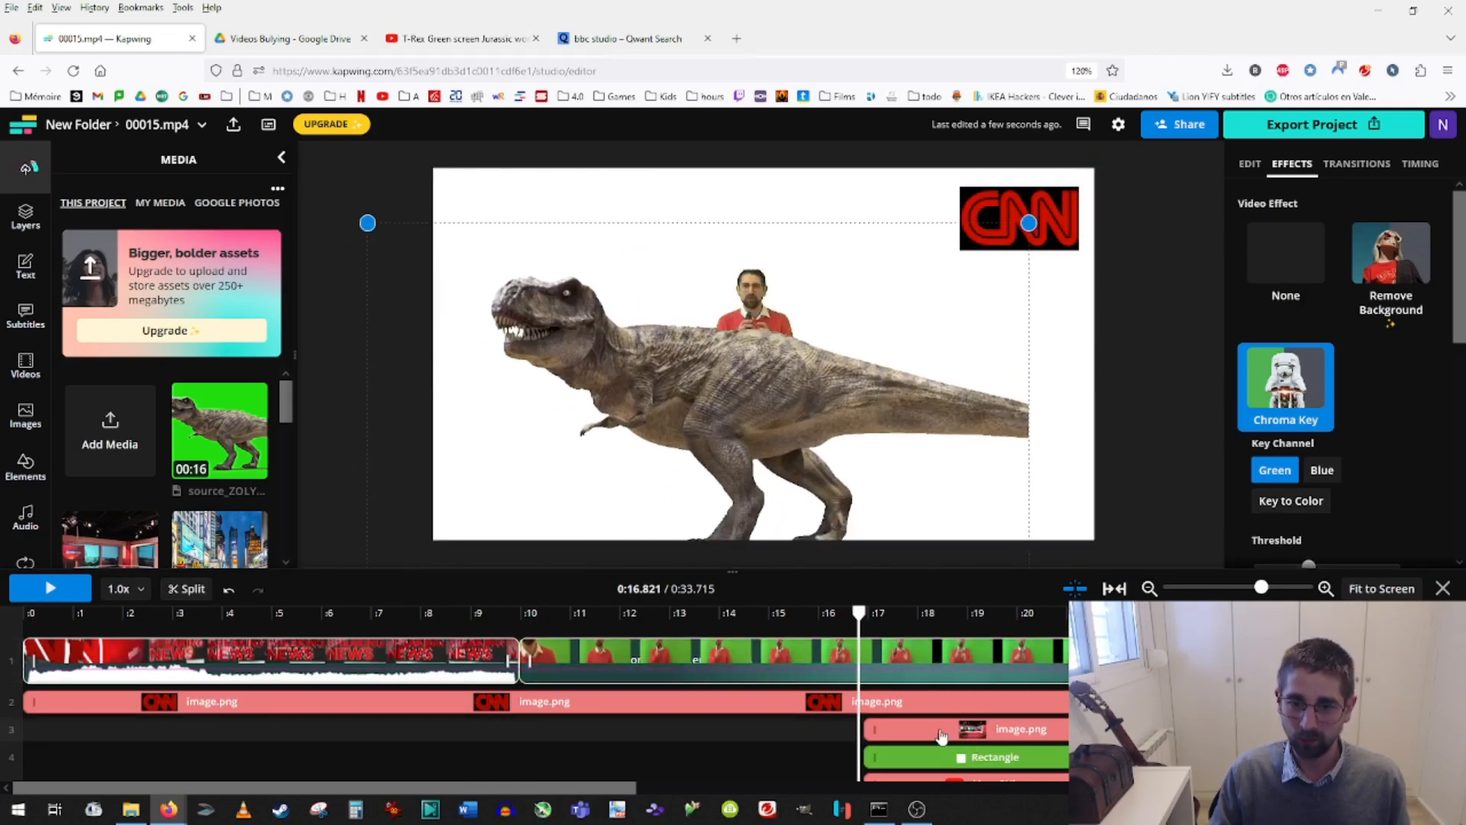
left_click_drag(957, 737, 790, 734)
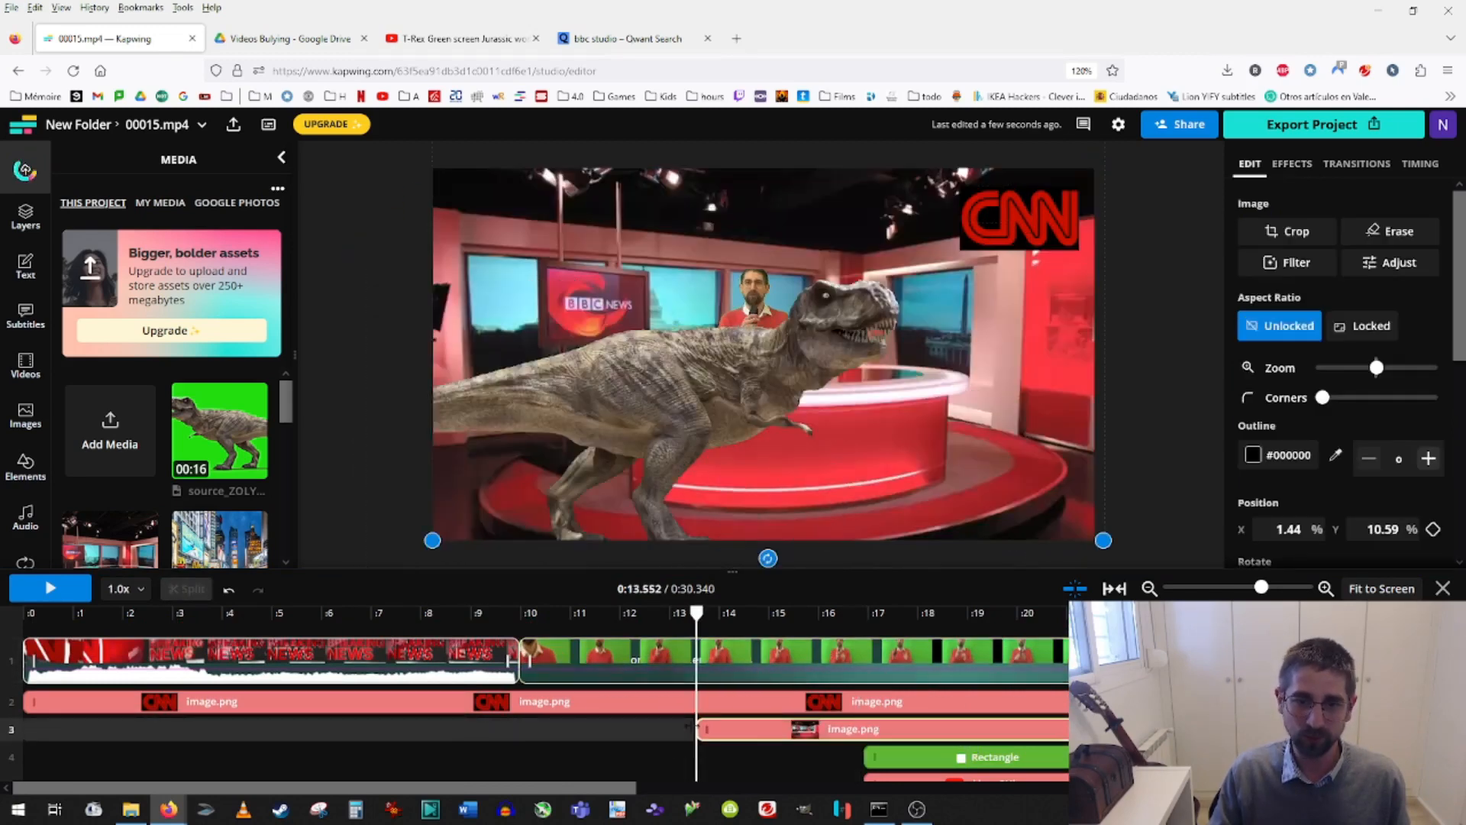
left_click_drag(572, 727, 566, 728)
Shrink the T-rex to a bit over half the frame width and place it in the canvas's lower-left area.
left_click(882, 296)
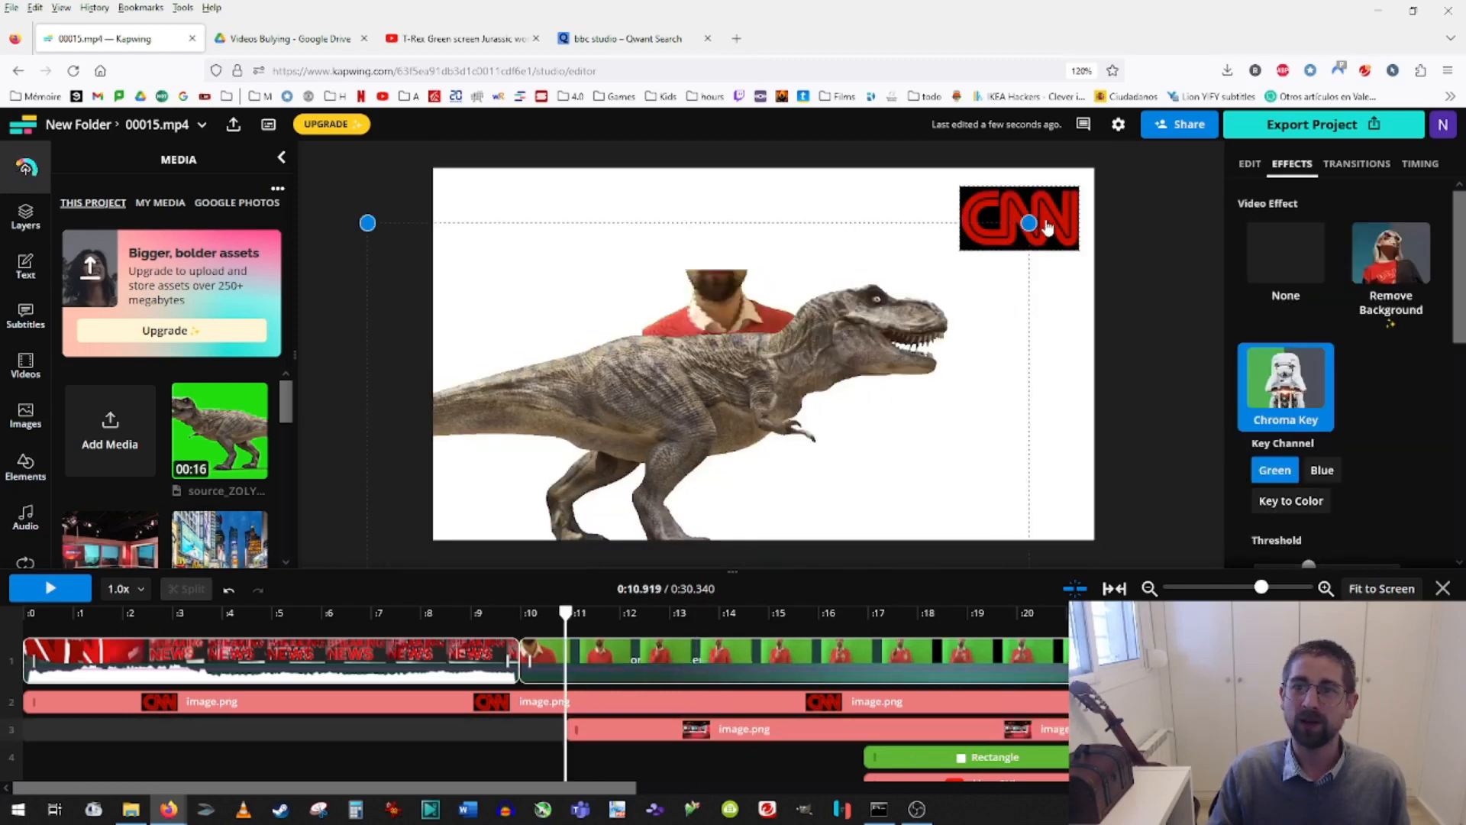
left_click_drag(1046, 227, 720, 437)
left_click_drag(636, 521, 670, 456)
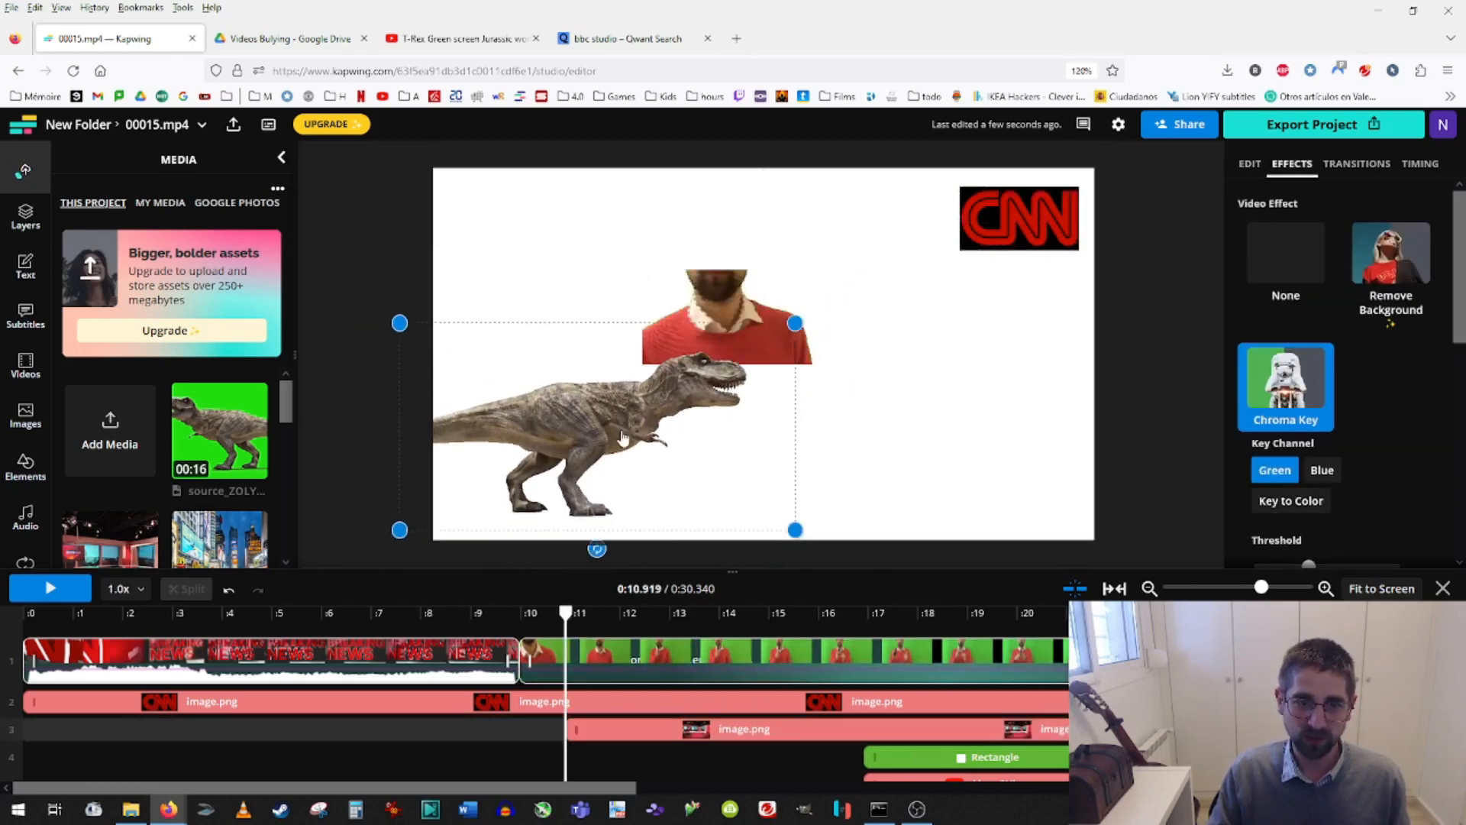
Play back the report from about 11 seconds and open the project's export settings.
left_click(773, 738)
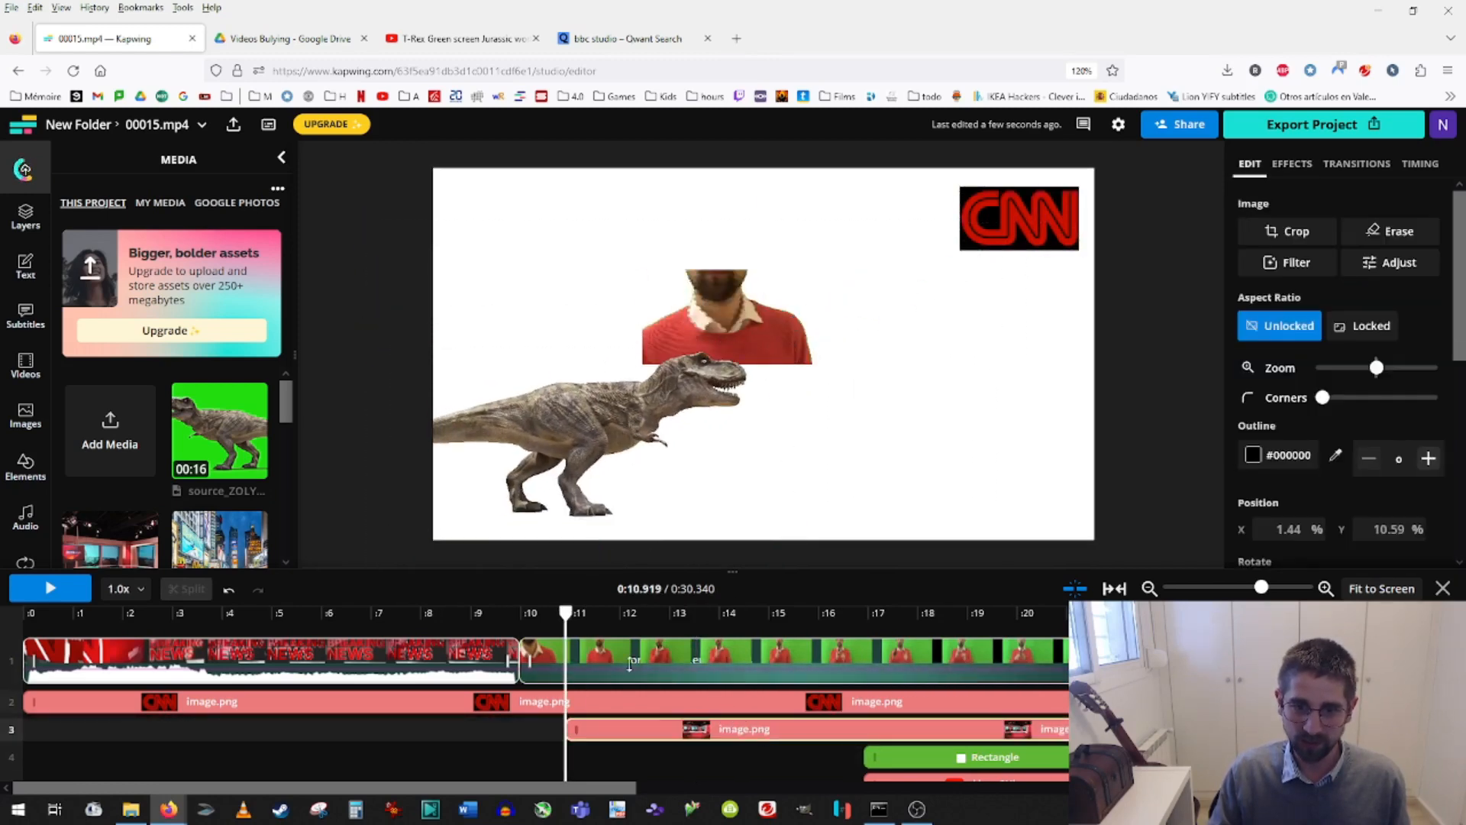
left_click(585, 612)
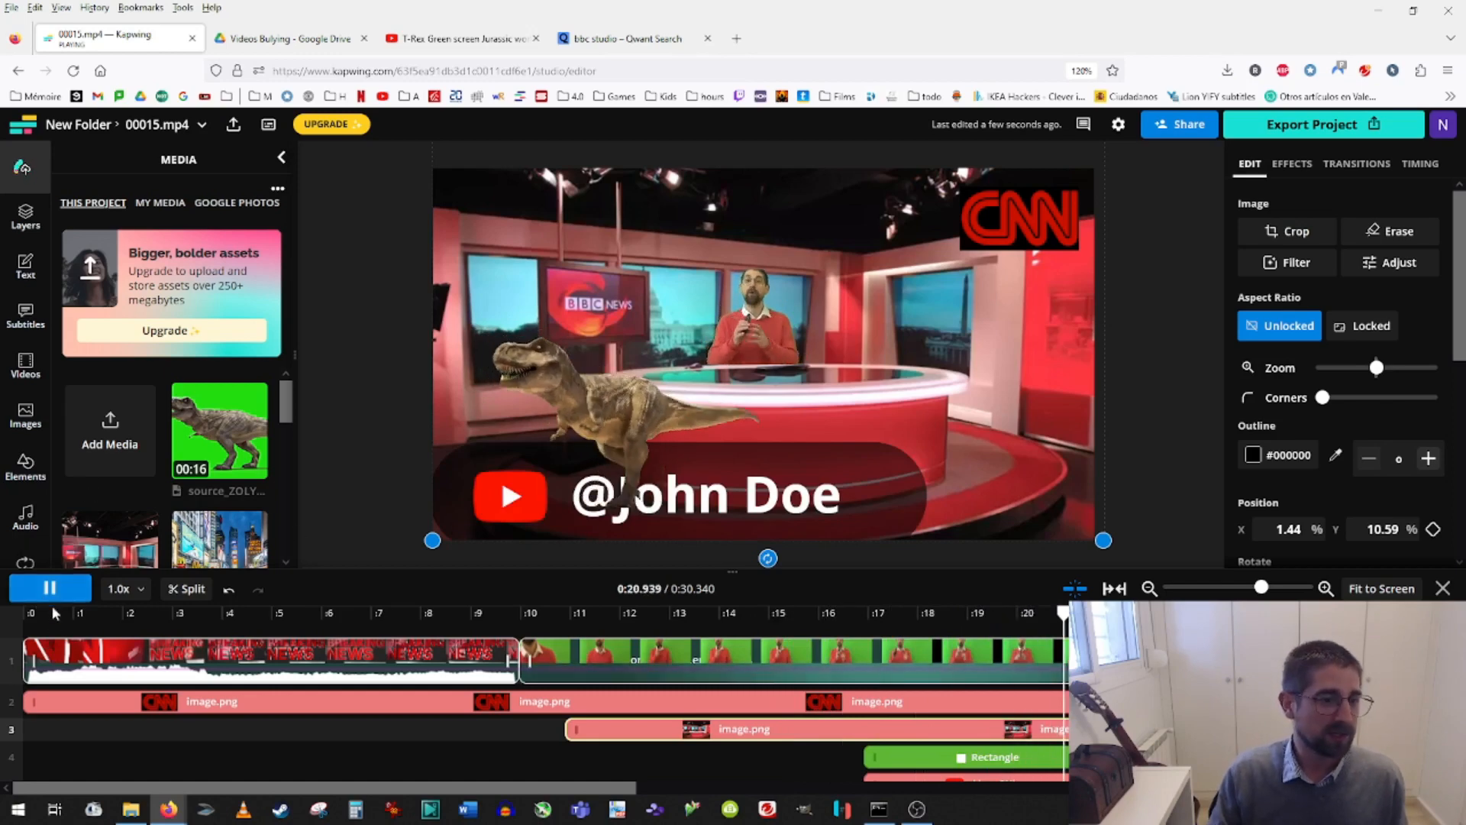
left_click(1324, 124)
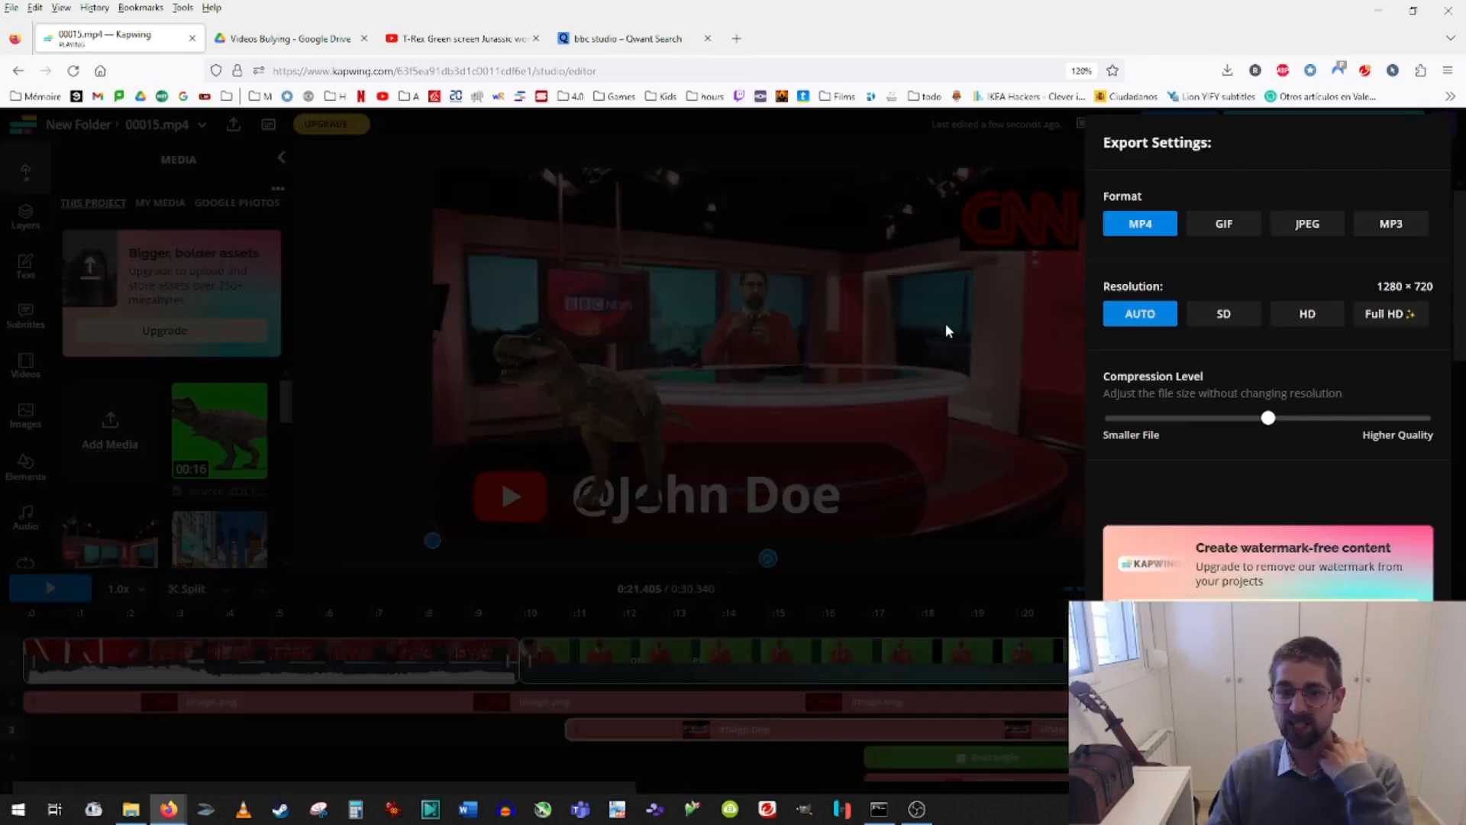